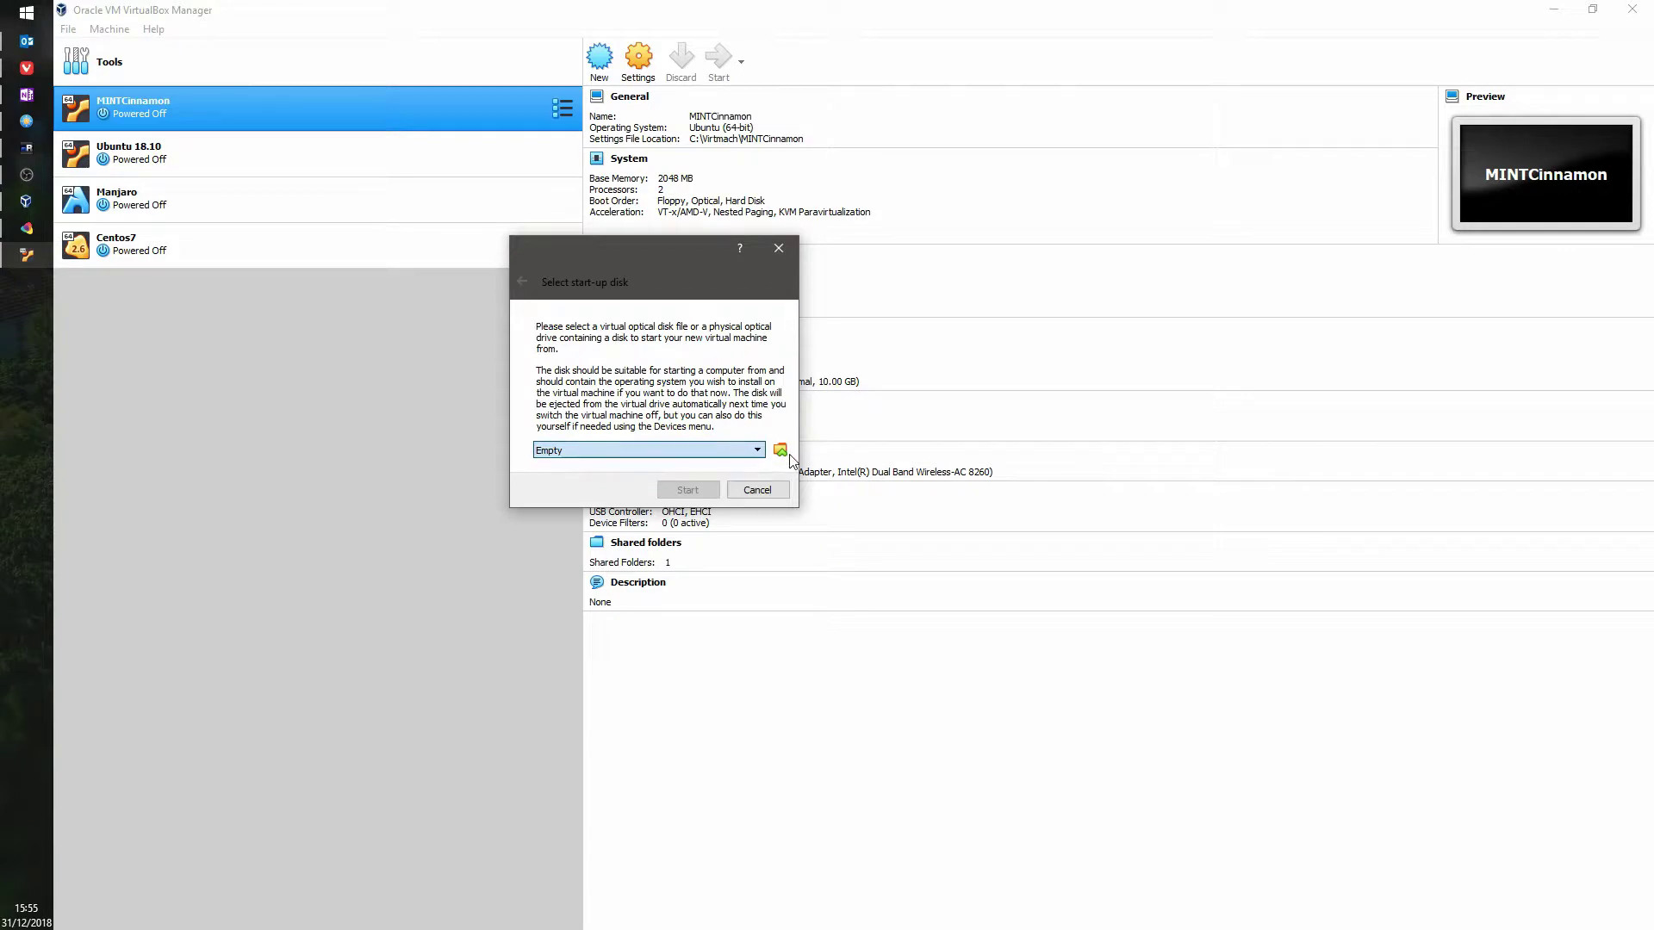
Step: Boot MINTCinnamon from linuxmint-19.1-cinnamon-64bit.iso, selected from the Downloads folder
left_click(780, 450)
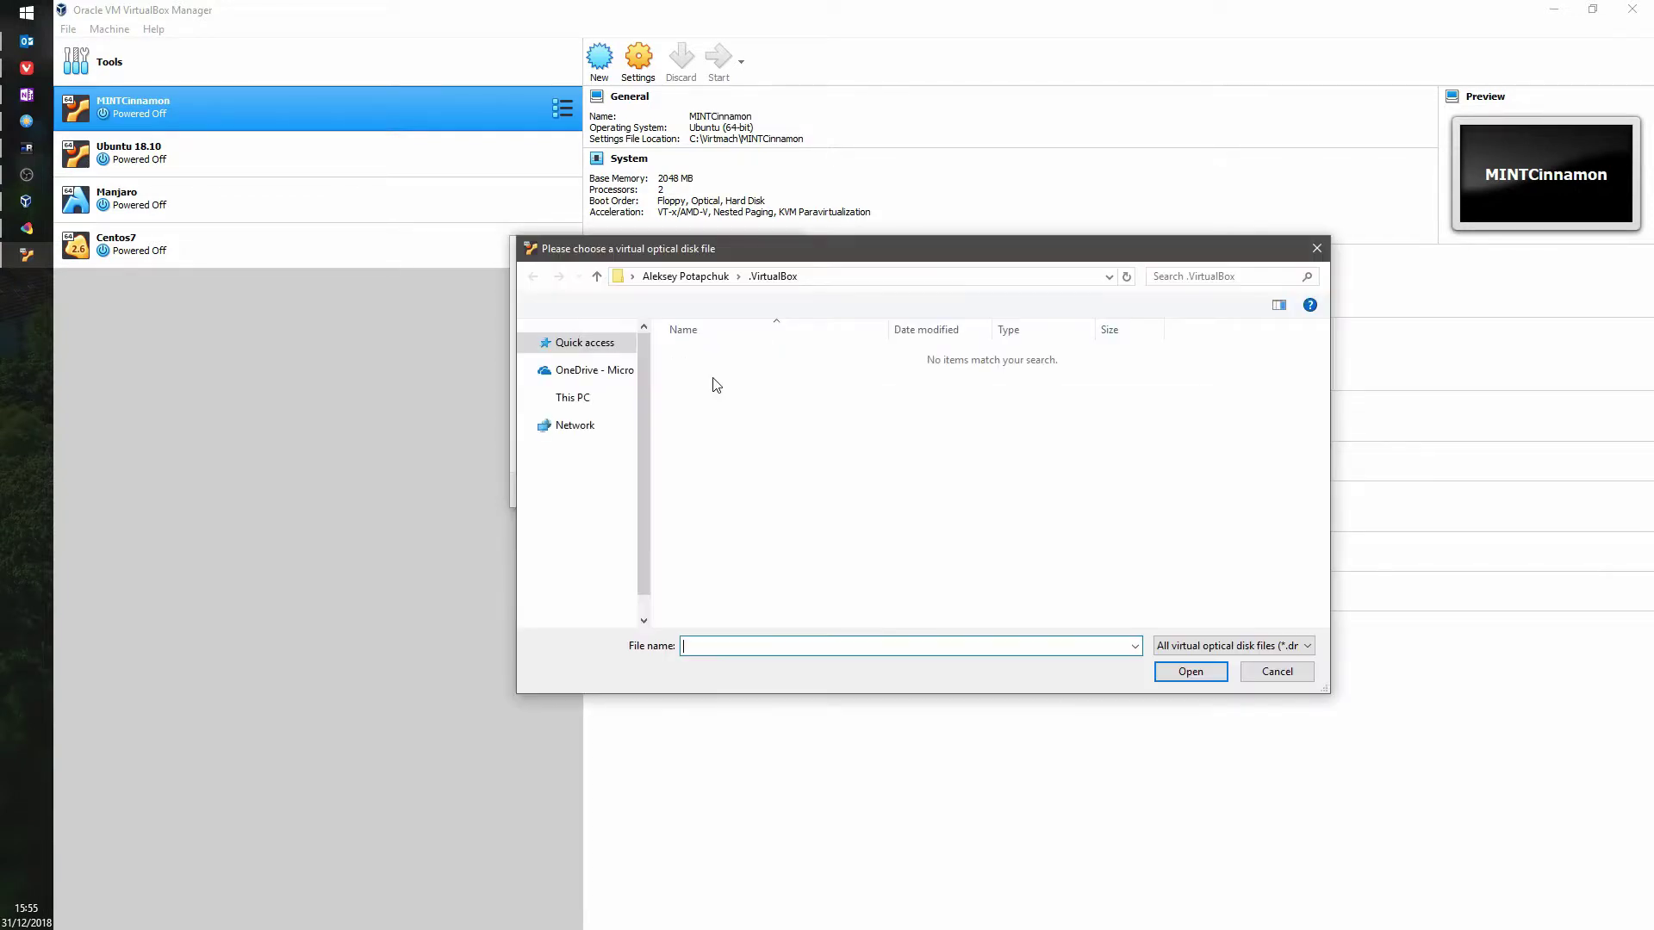
left_click(1303, 646)
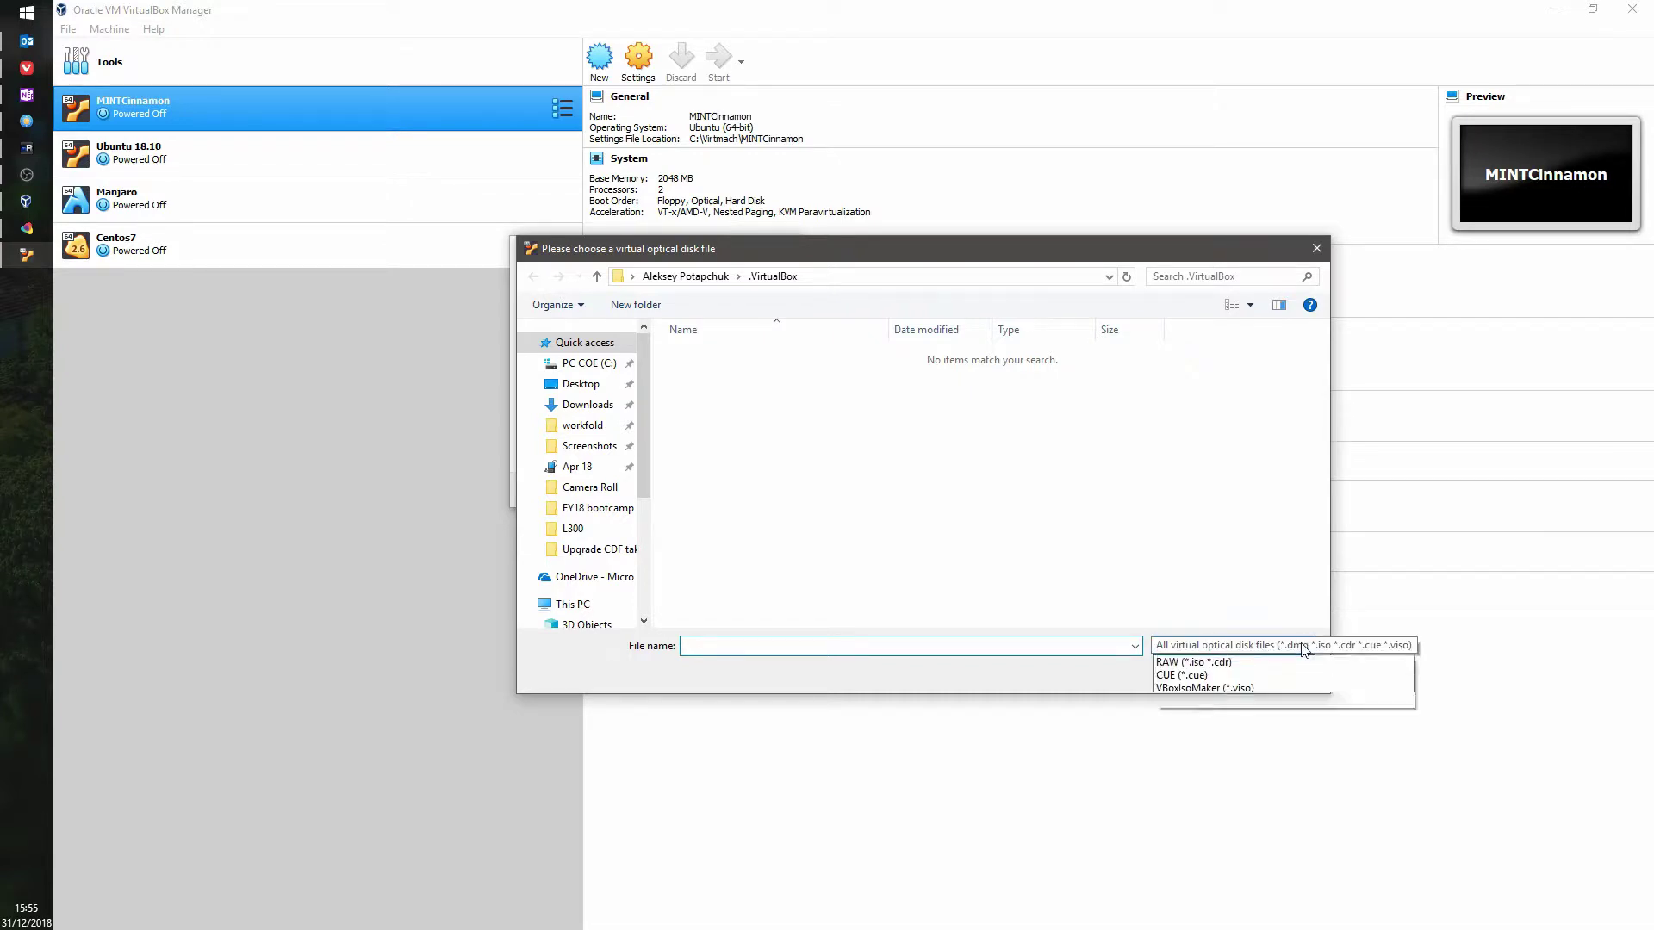
left_click(761, 426)
left_click(592, 408)
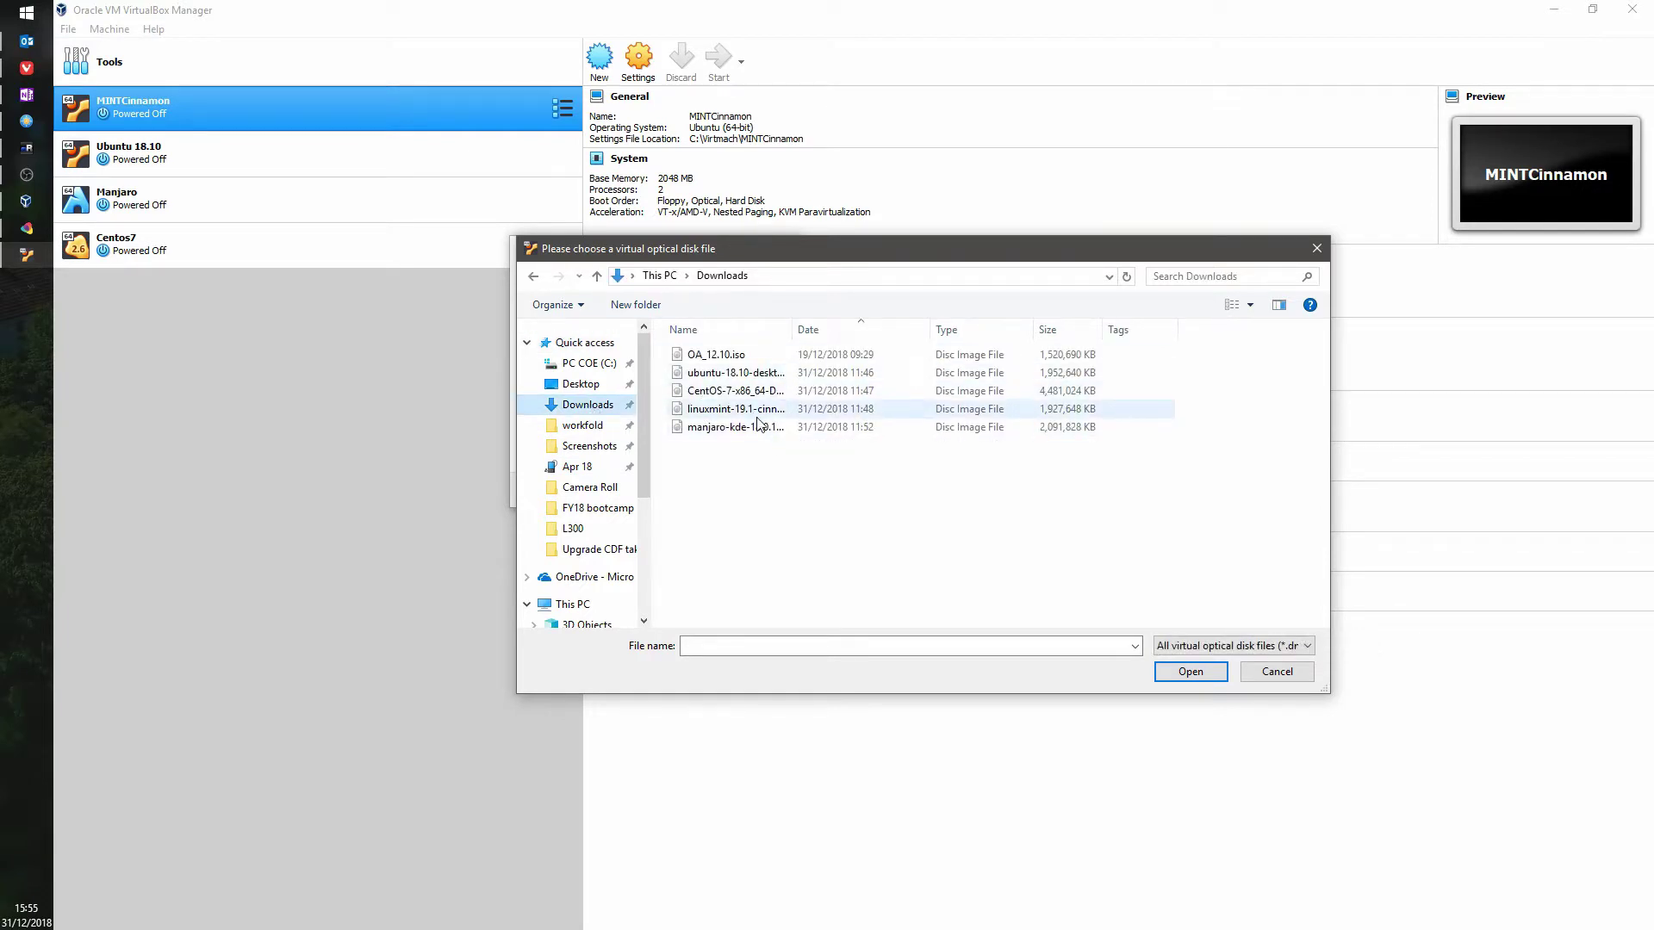
left_click(726, 409)
left_click(1188, 674)
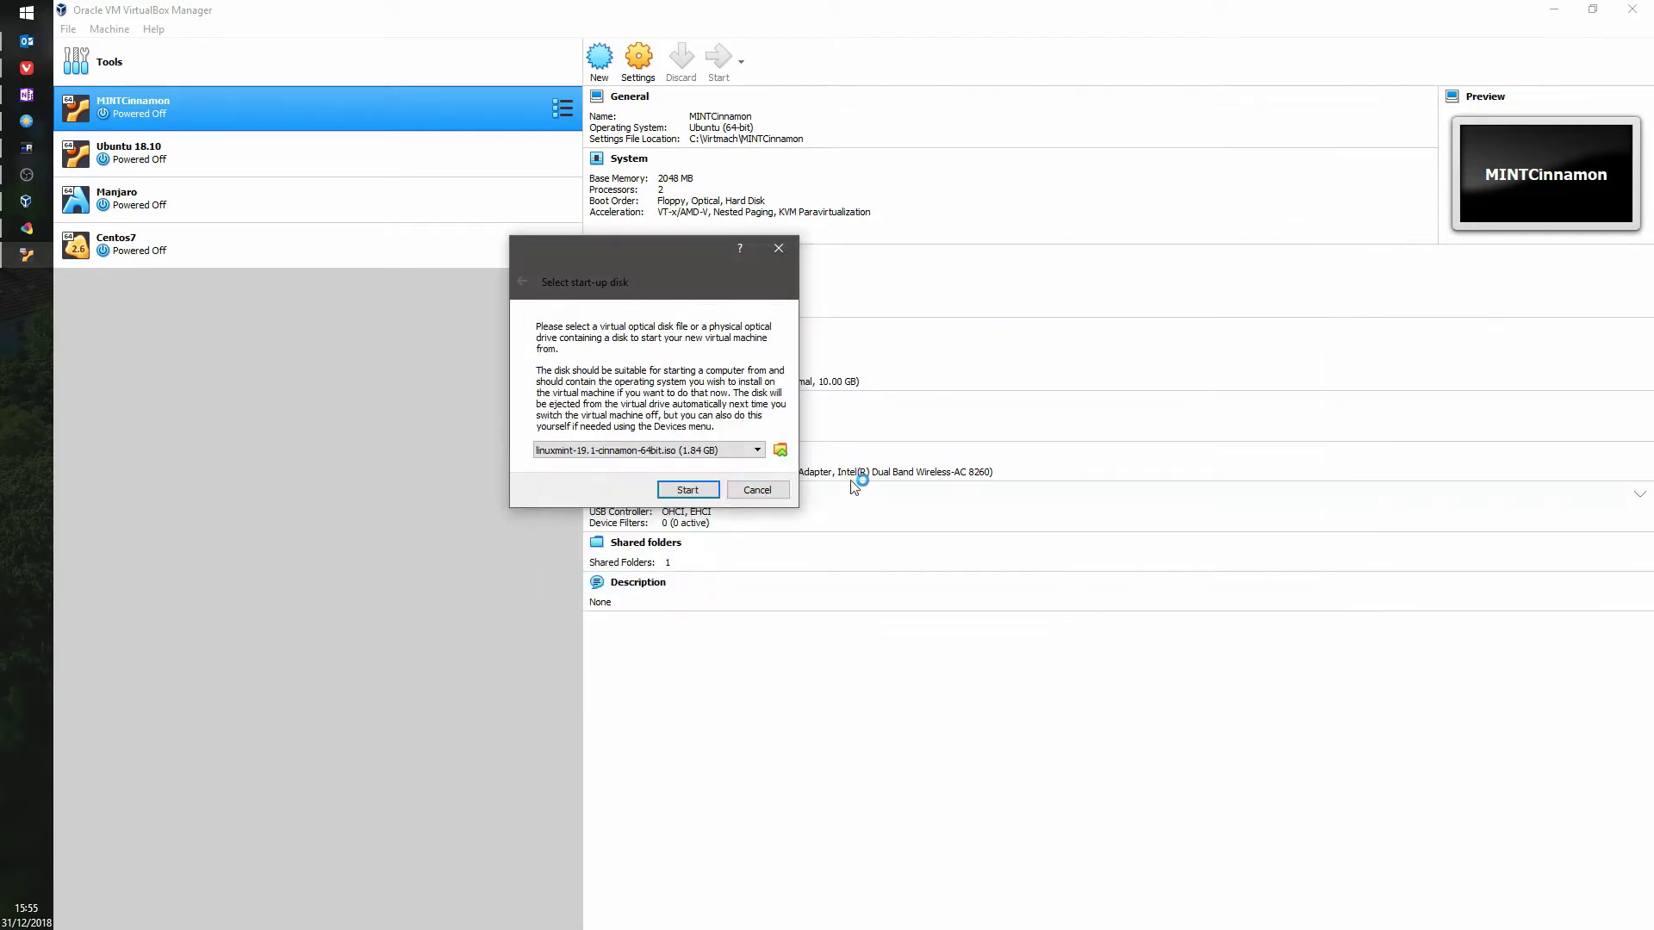
left_click(688, 490)
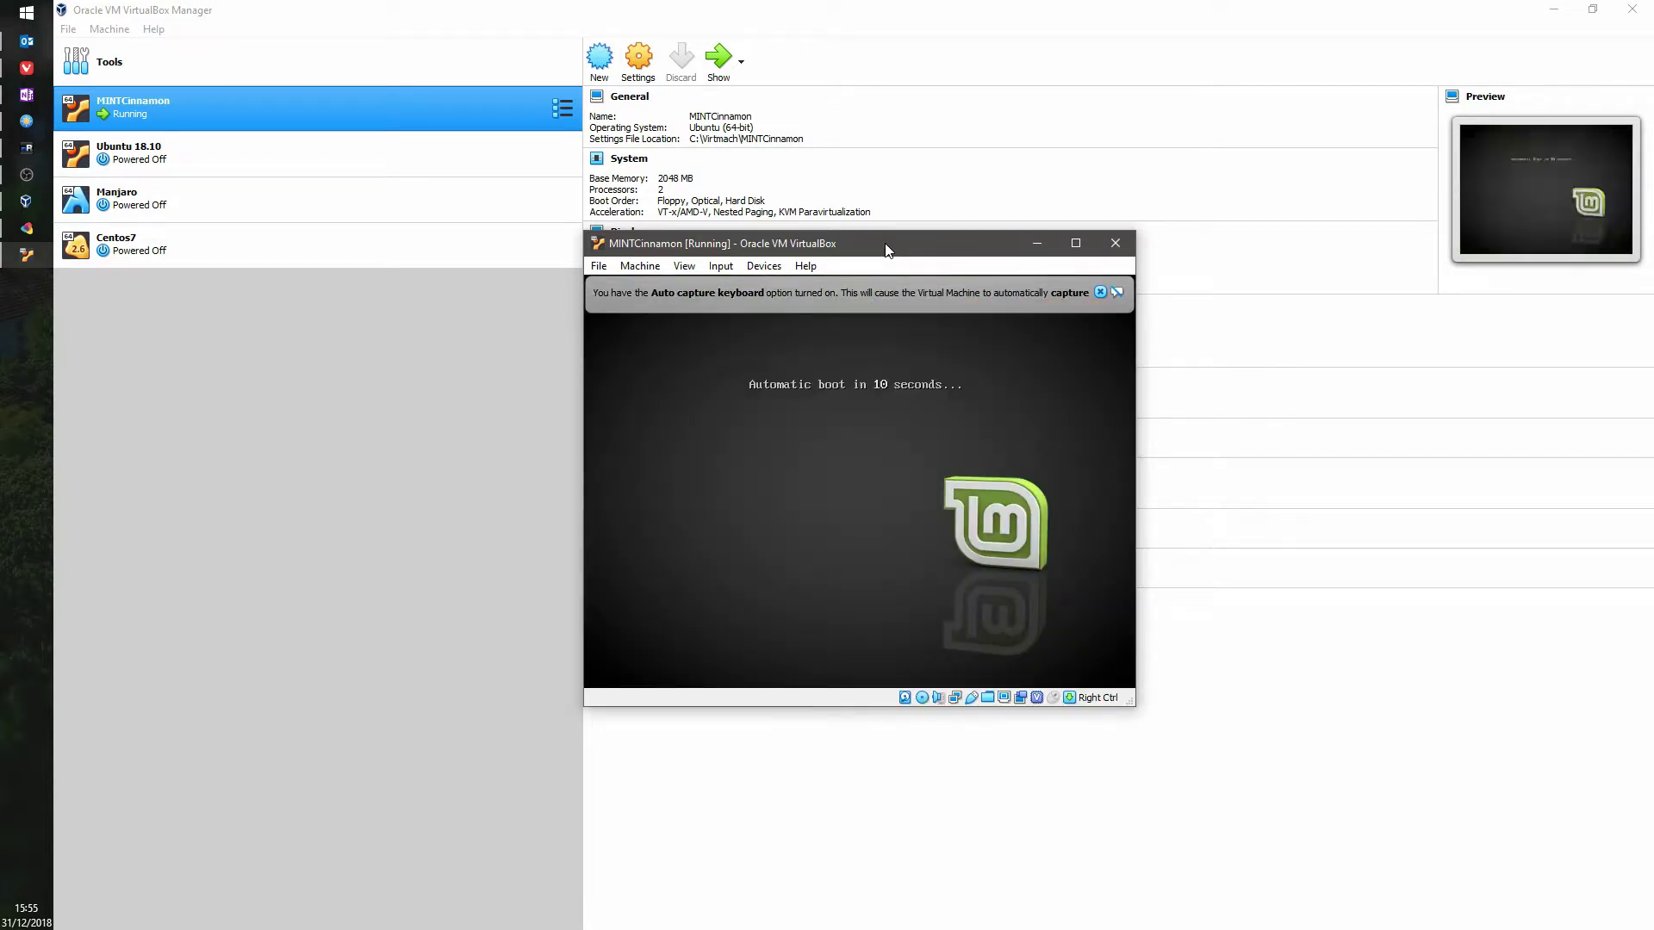
Step: Maximise the VM window and close the keyboard-capture, mouse-integration and software-rendering notices
double_click(887, 244)
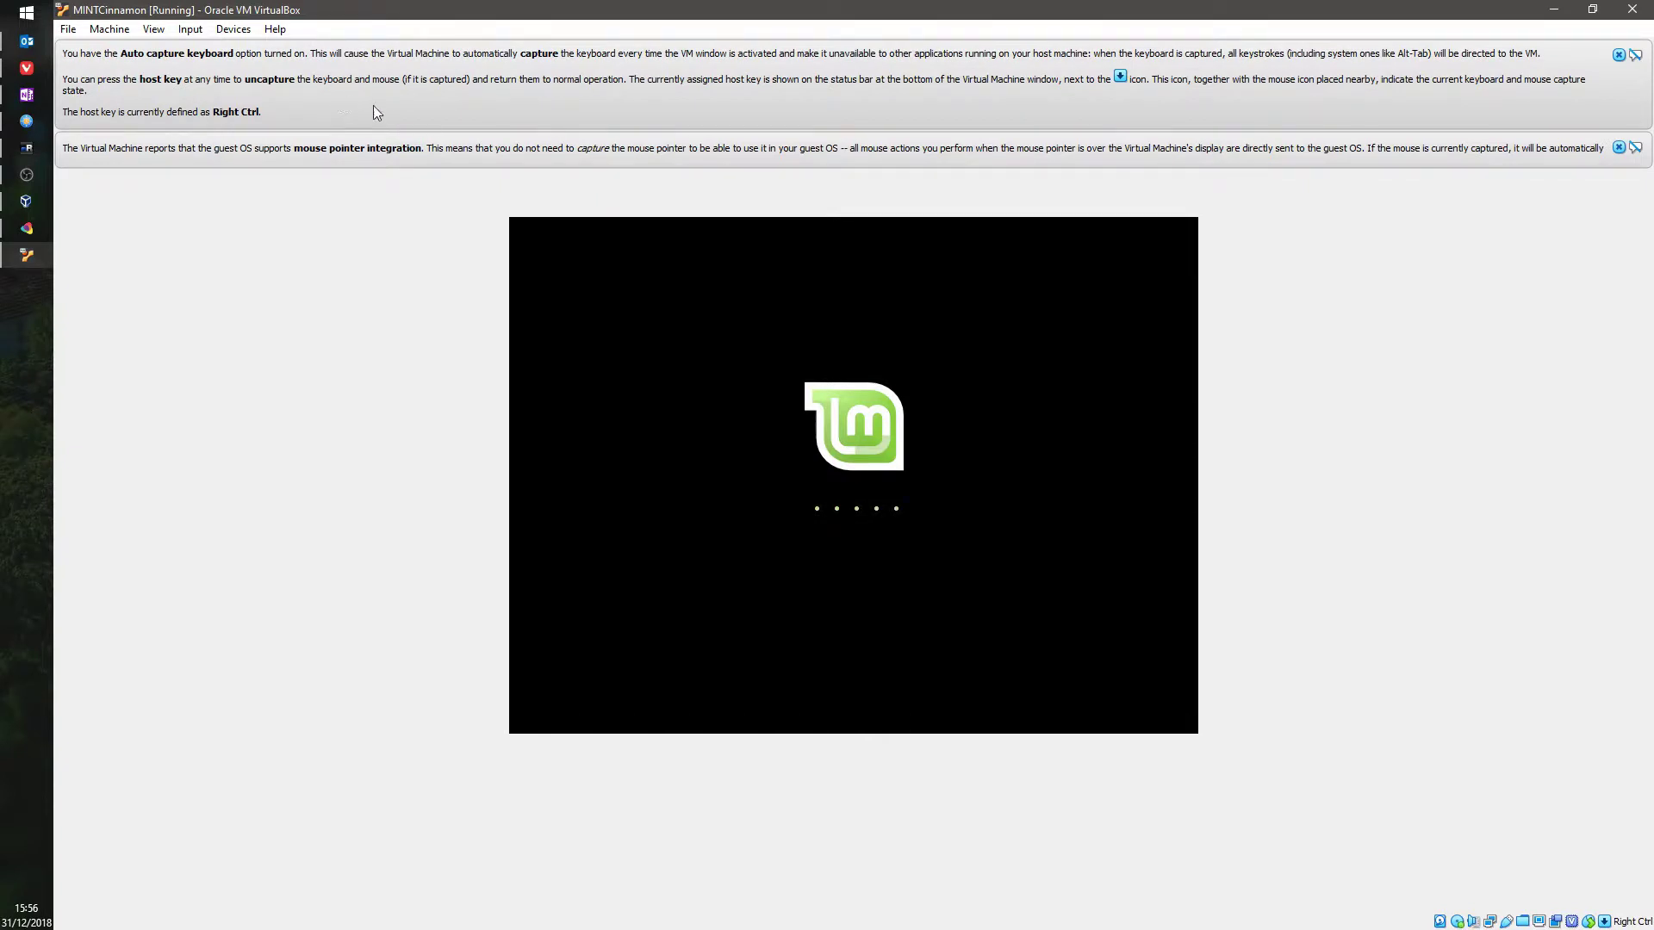
mouse_move(458, 164)
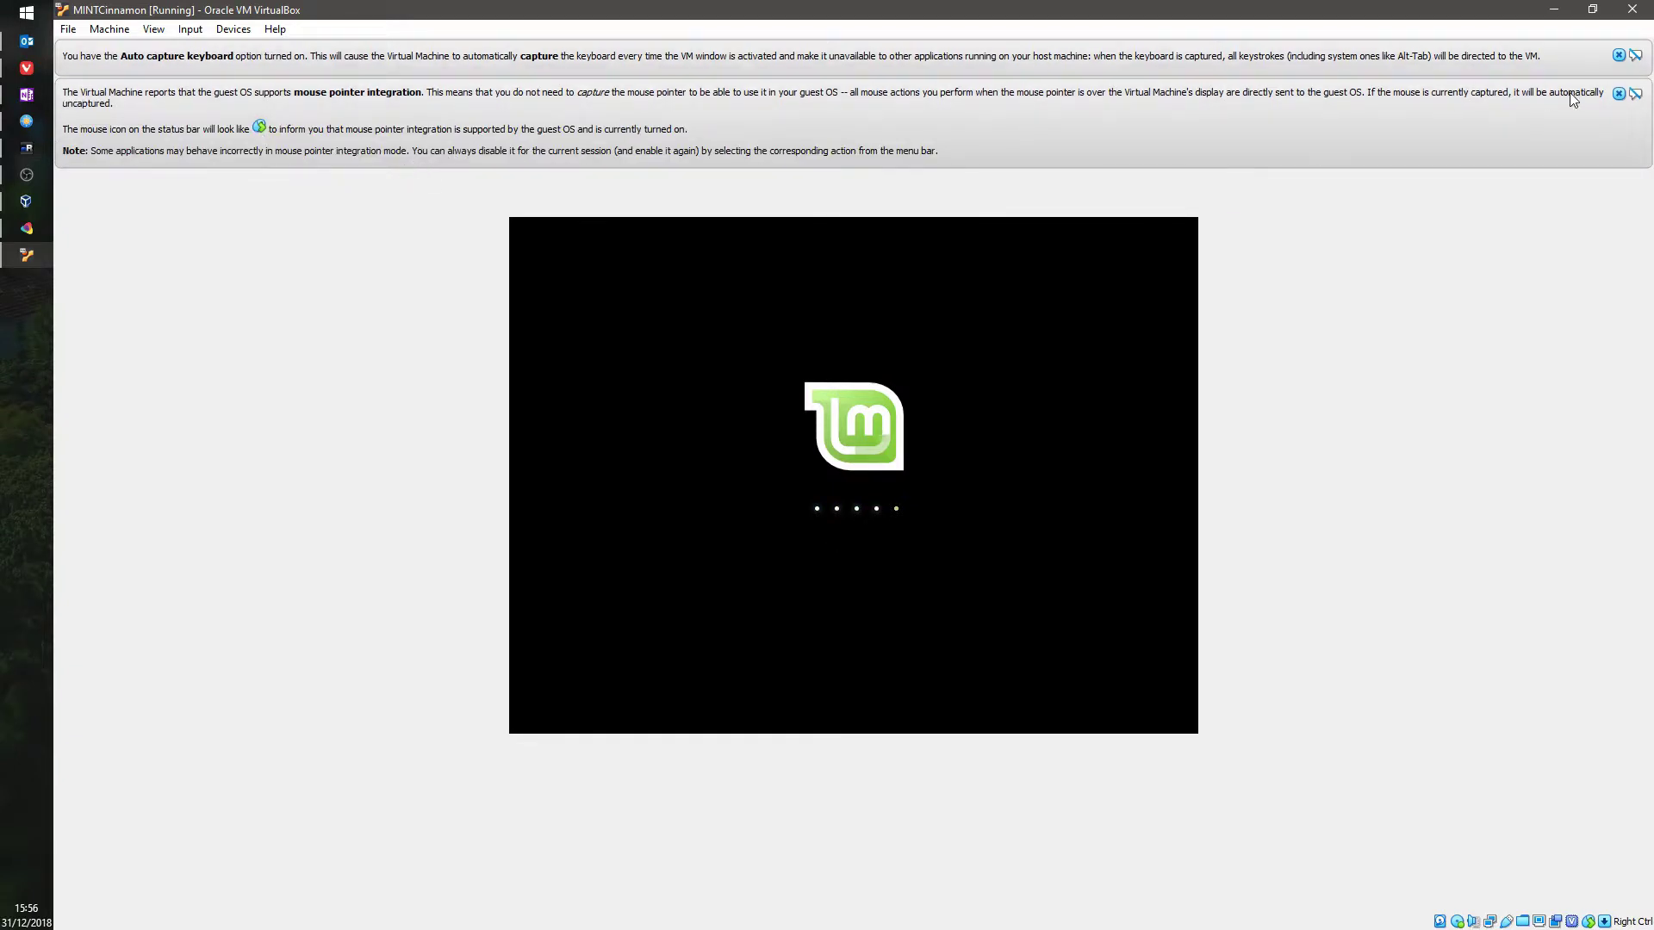
left_click(1618, 93)
left_click(1618, 55)
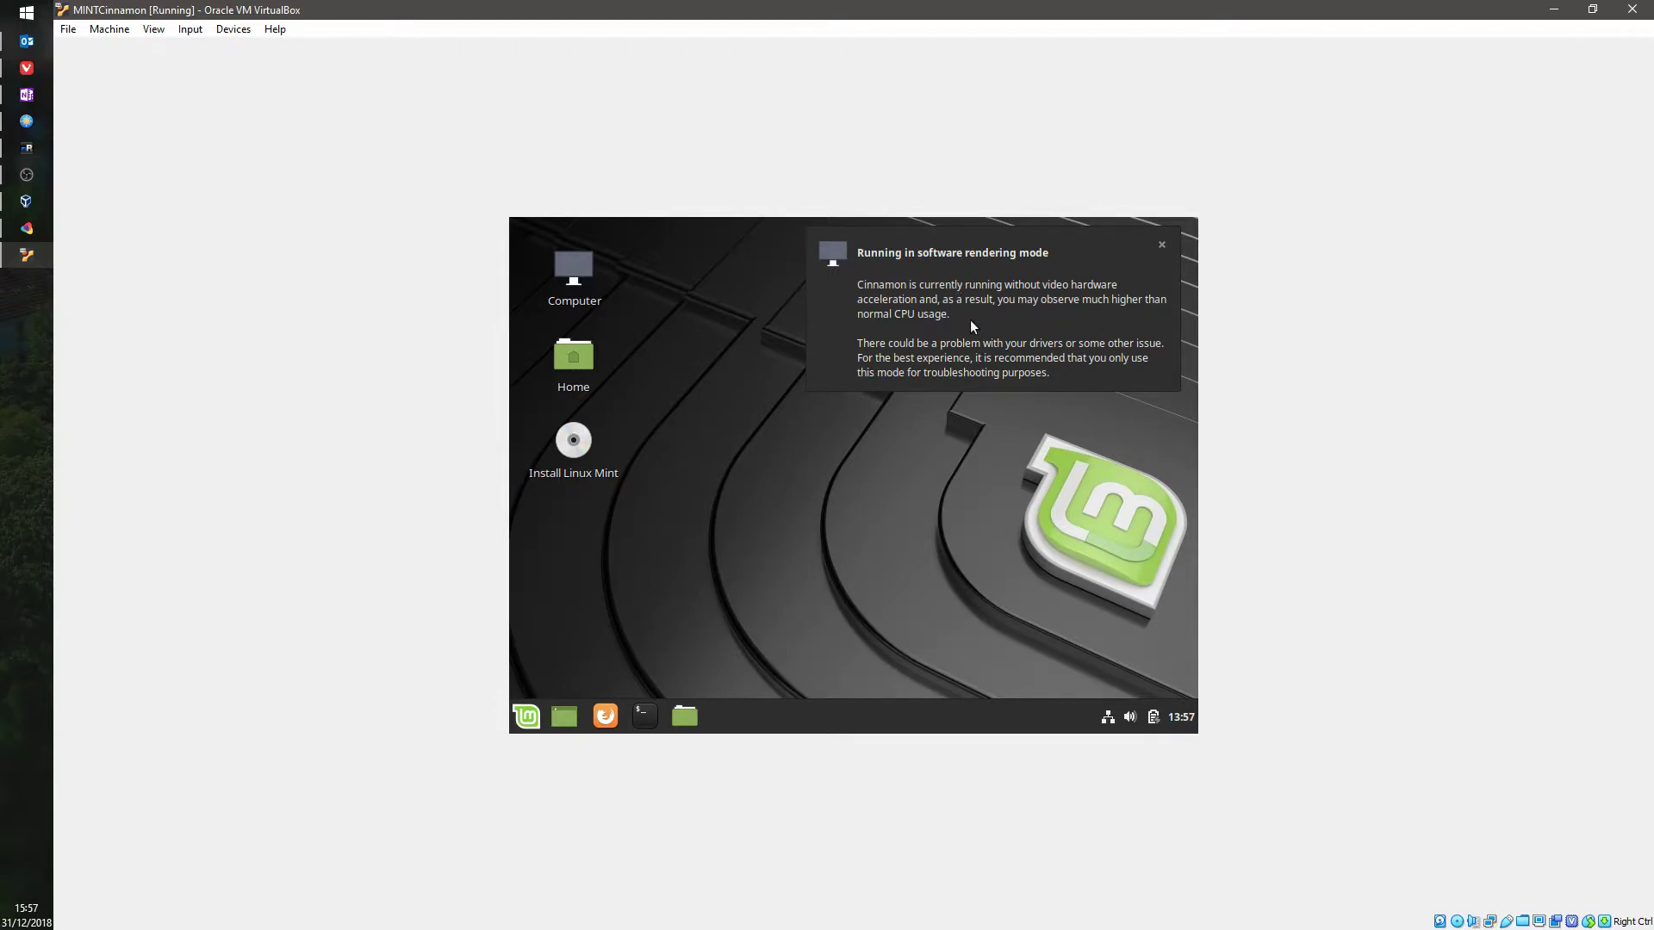
left_click(1161, 246)
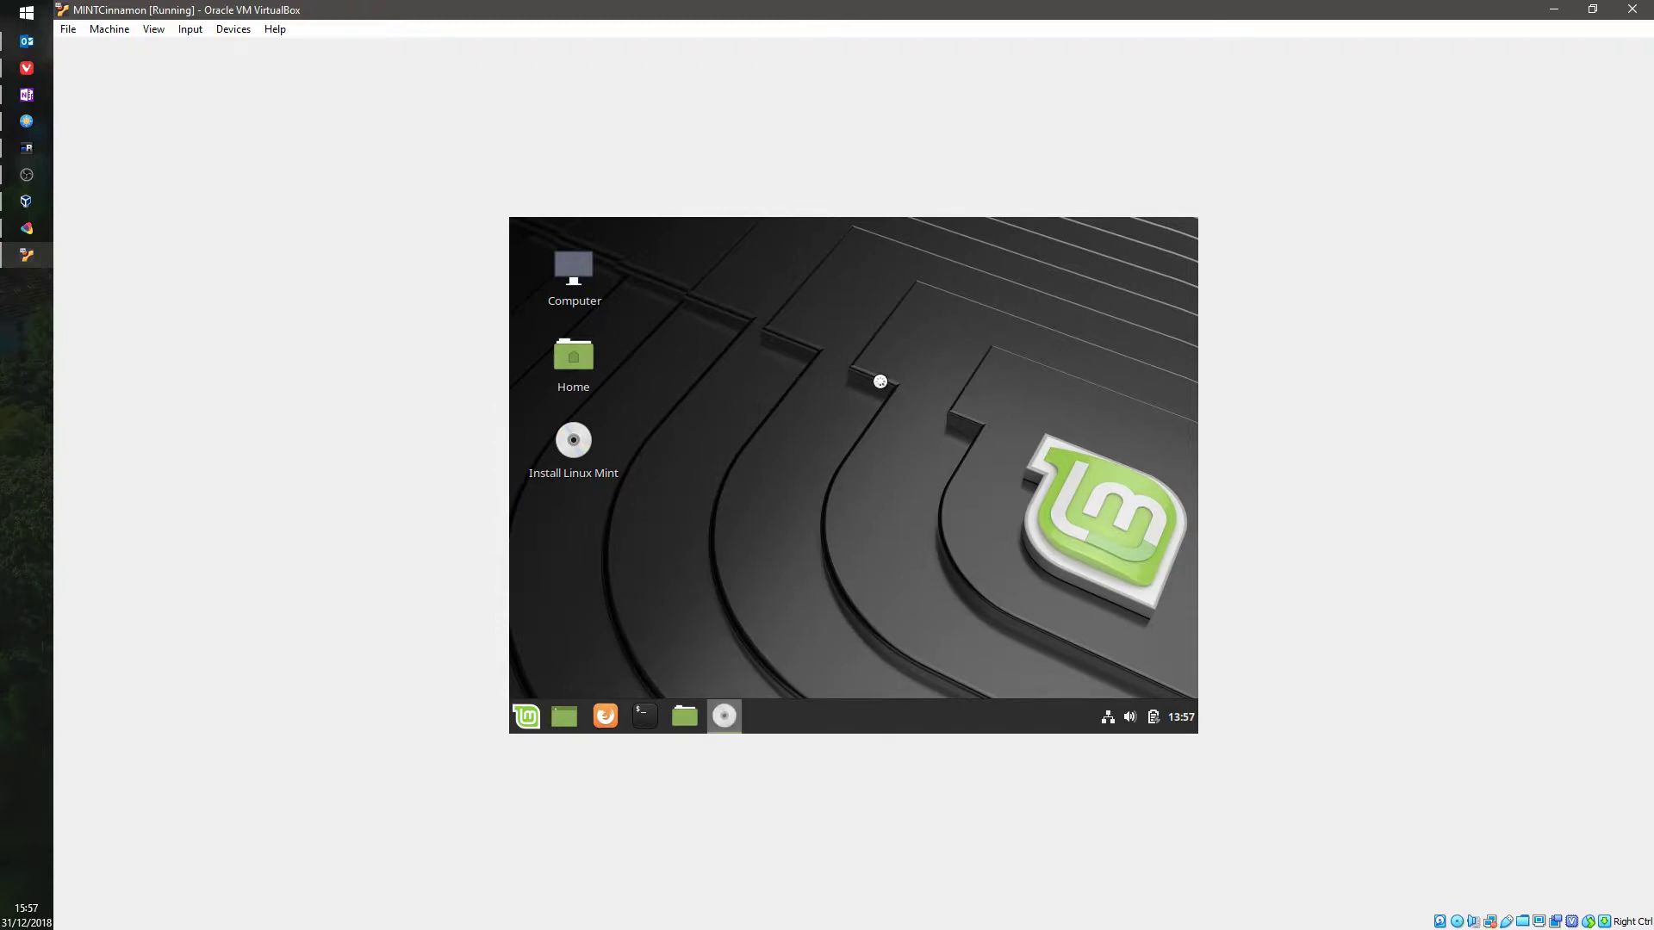
left_click(24, 200)
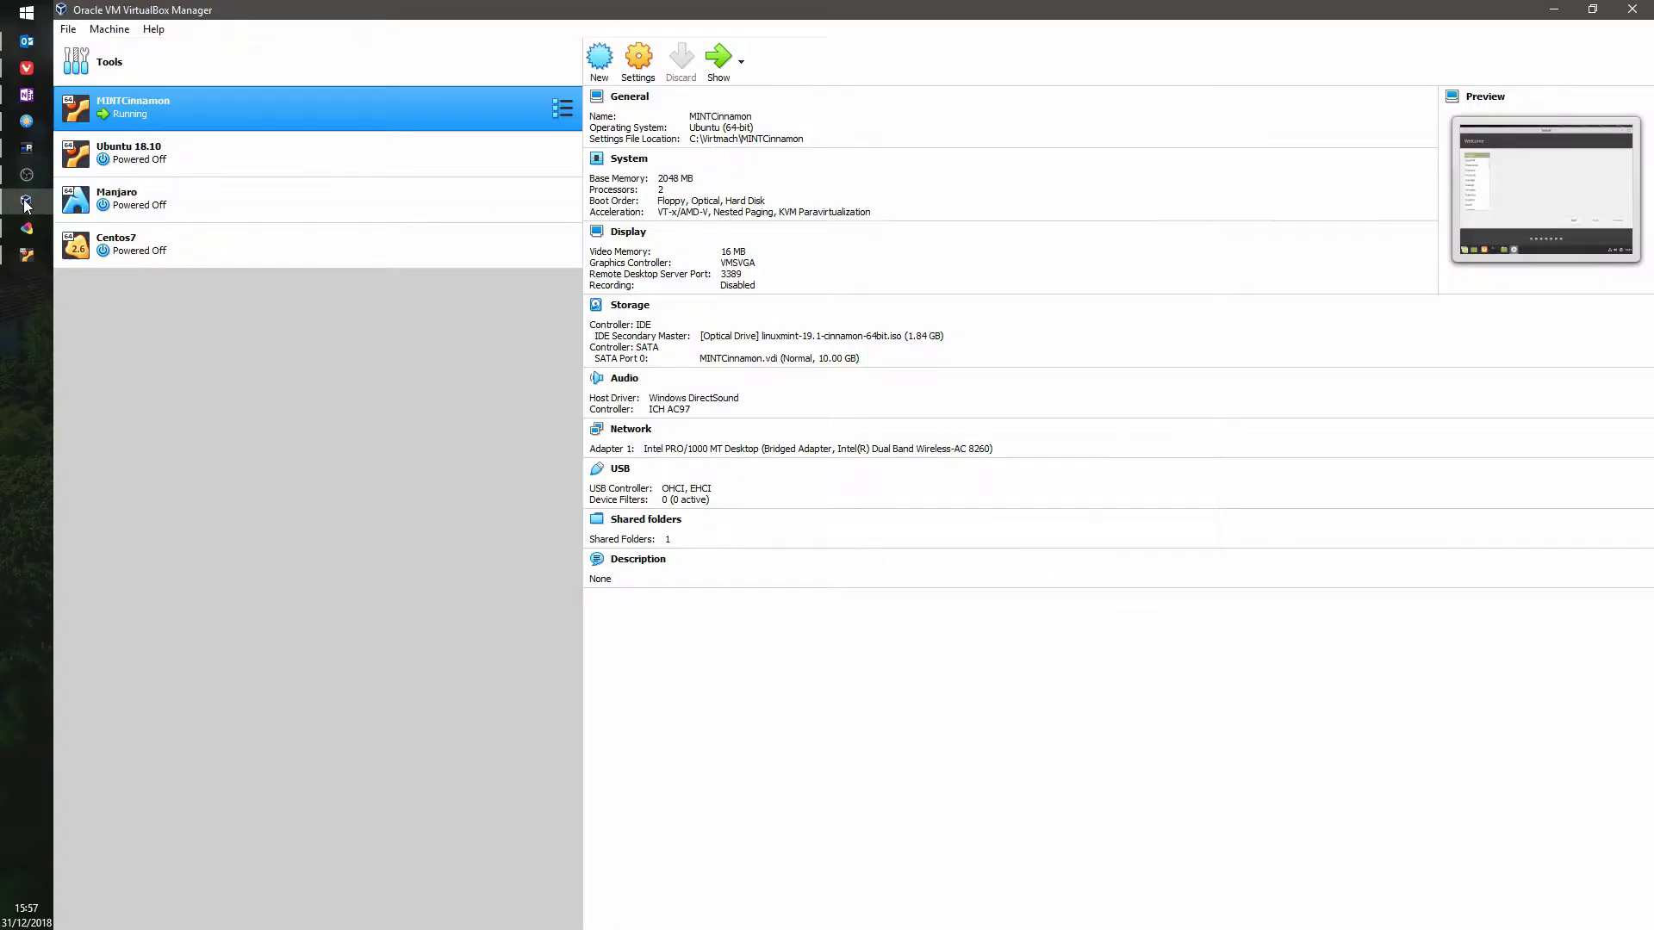
Step: Continue past the installer's Welcome page in English and check host memory in Task Manager
left_click(24, 200)
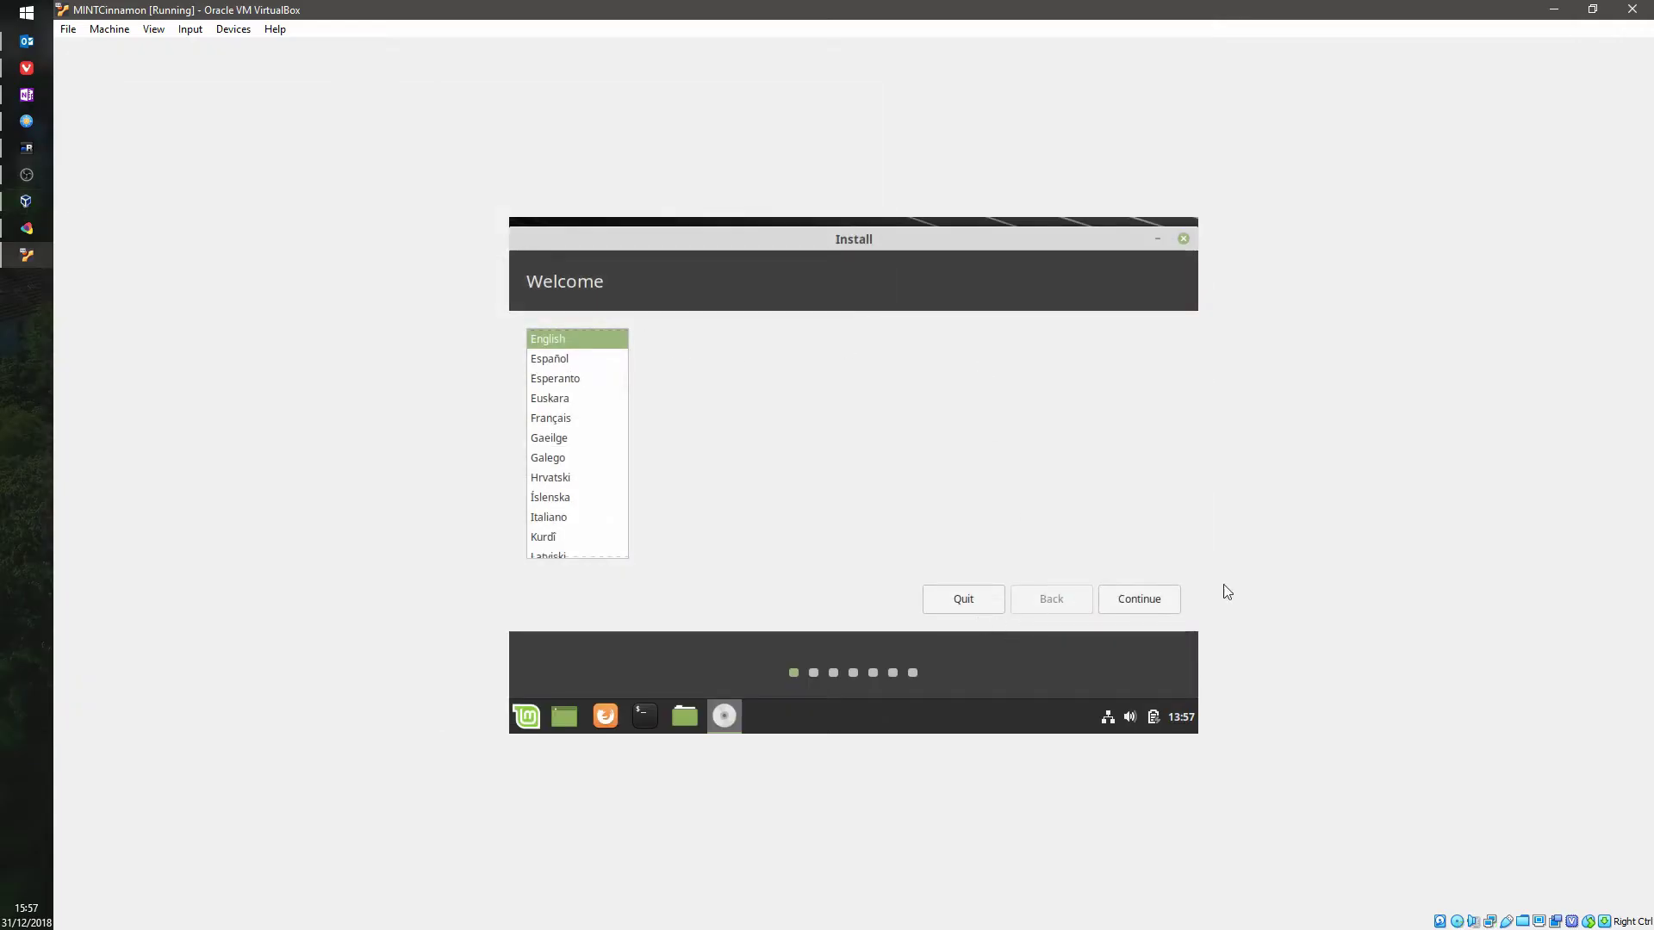
left_click(1140, 599)
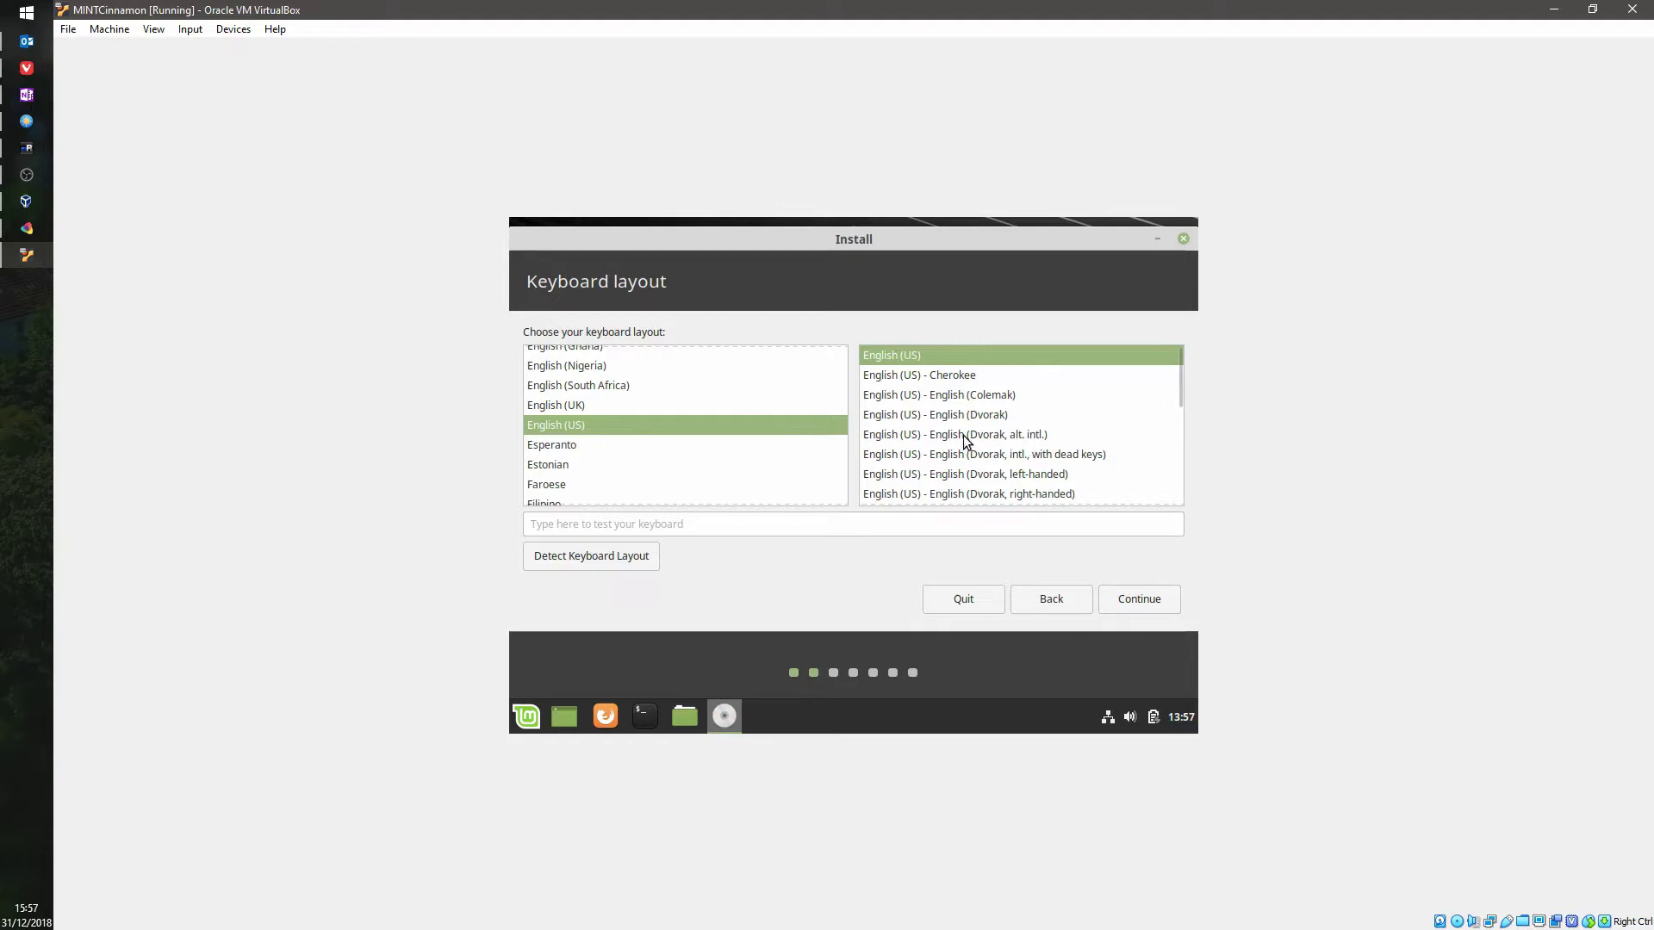
right_click(35, 350)
left_click(138, 606)
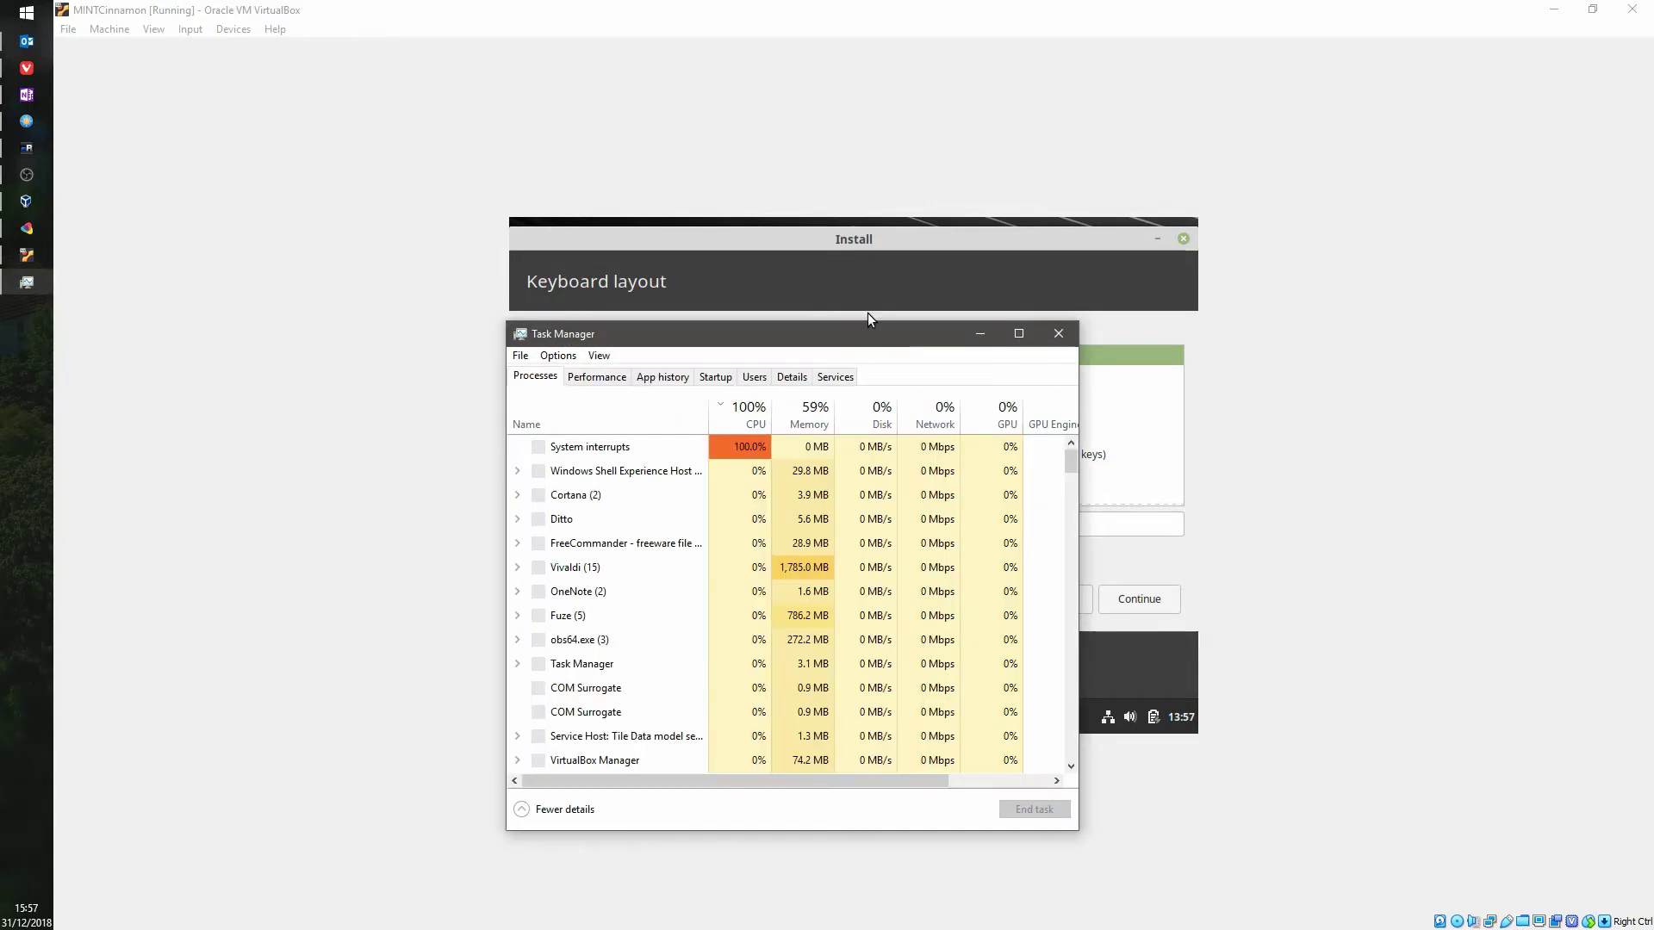
left_click(601, 380)
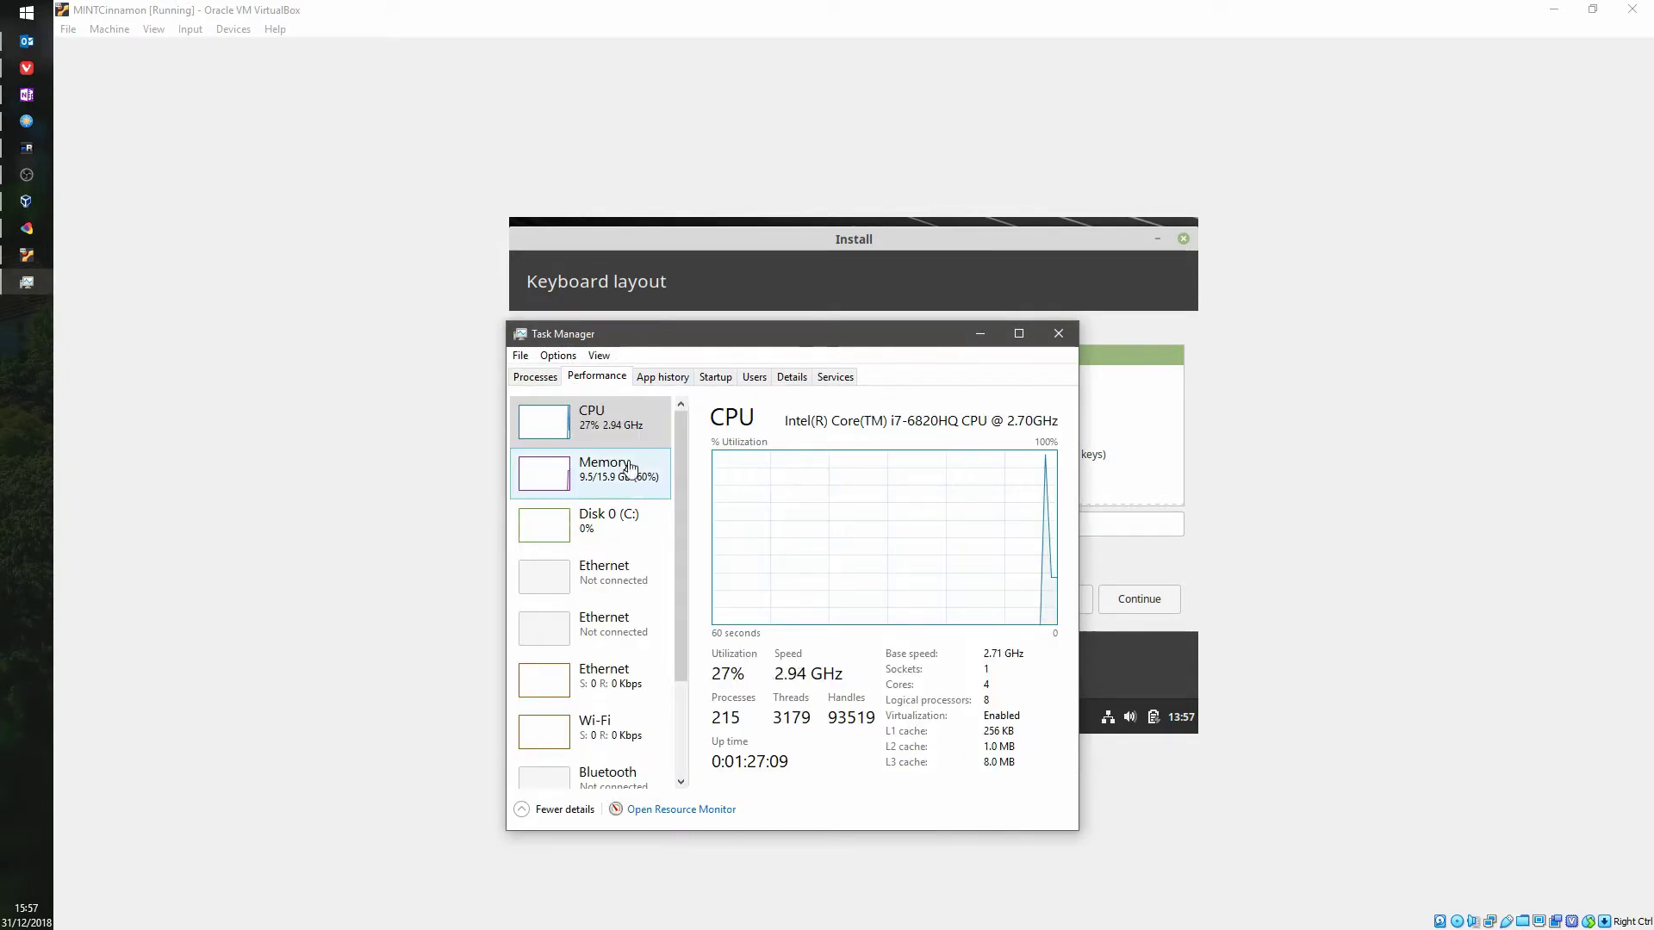
left_click(603, 472)
left_click(1064, 339)
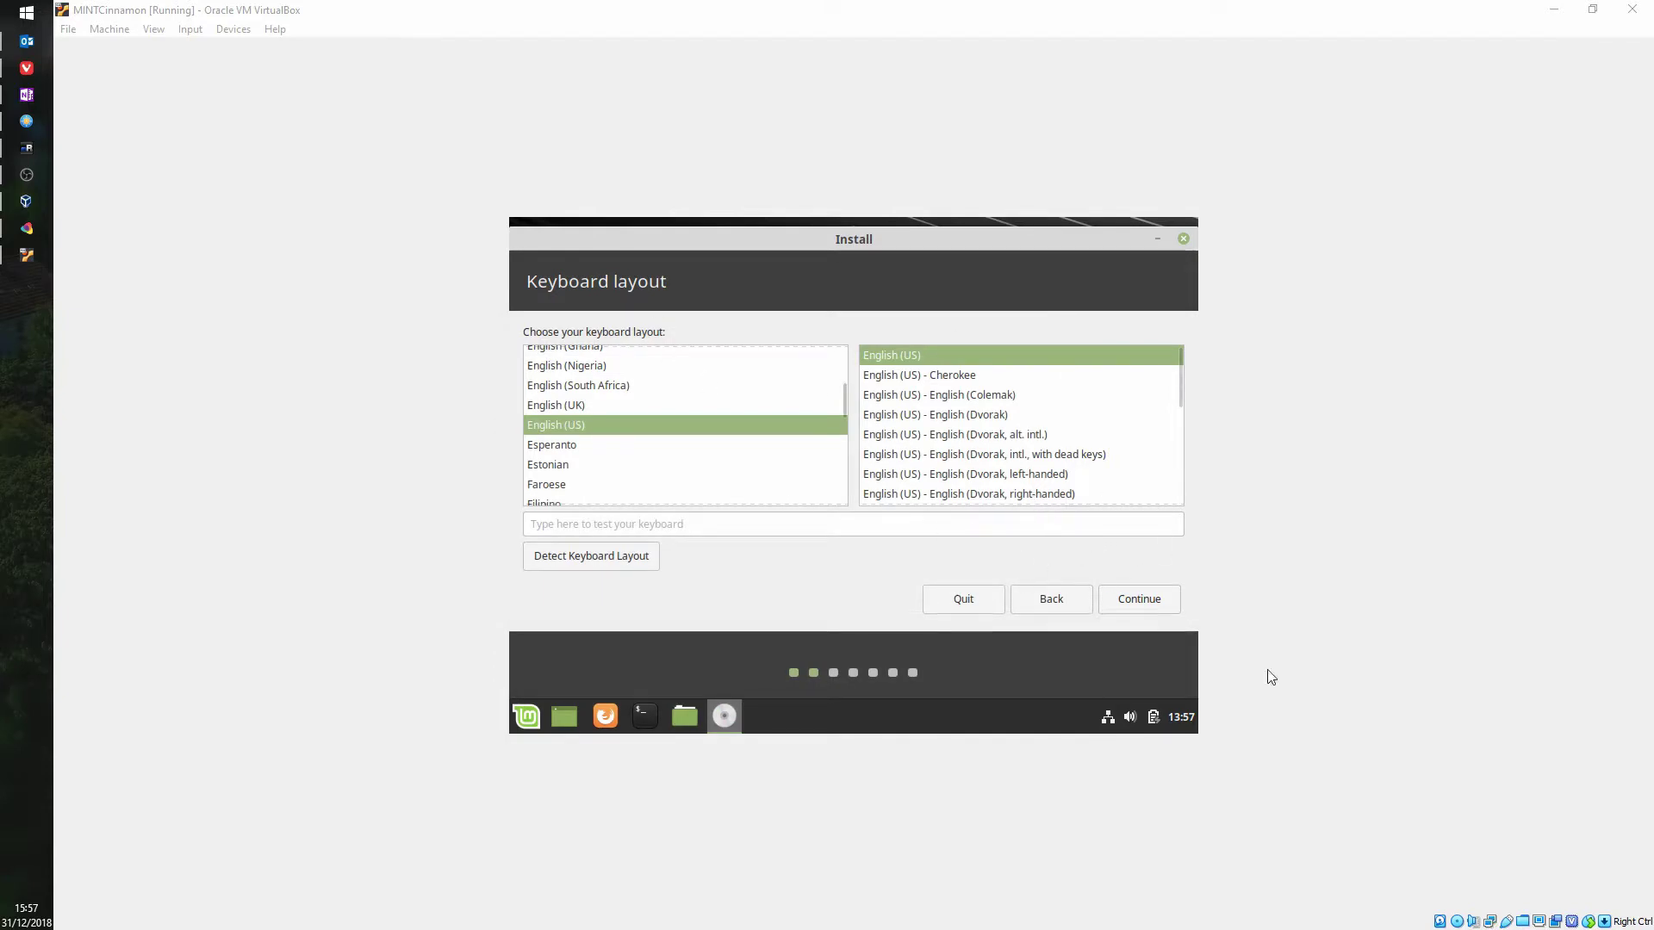
Step: Keep the English (US) layout, quit the installer, and power off the machine
left_click(1153, 601)
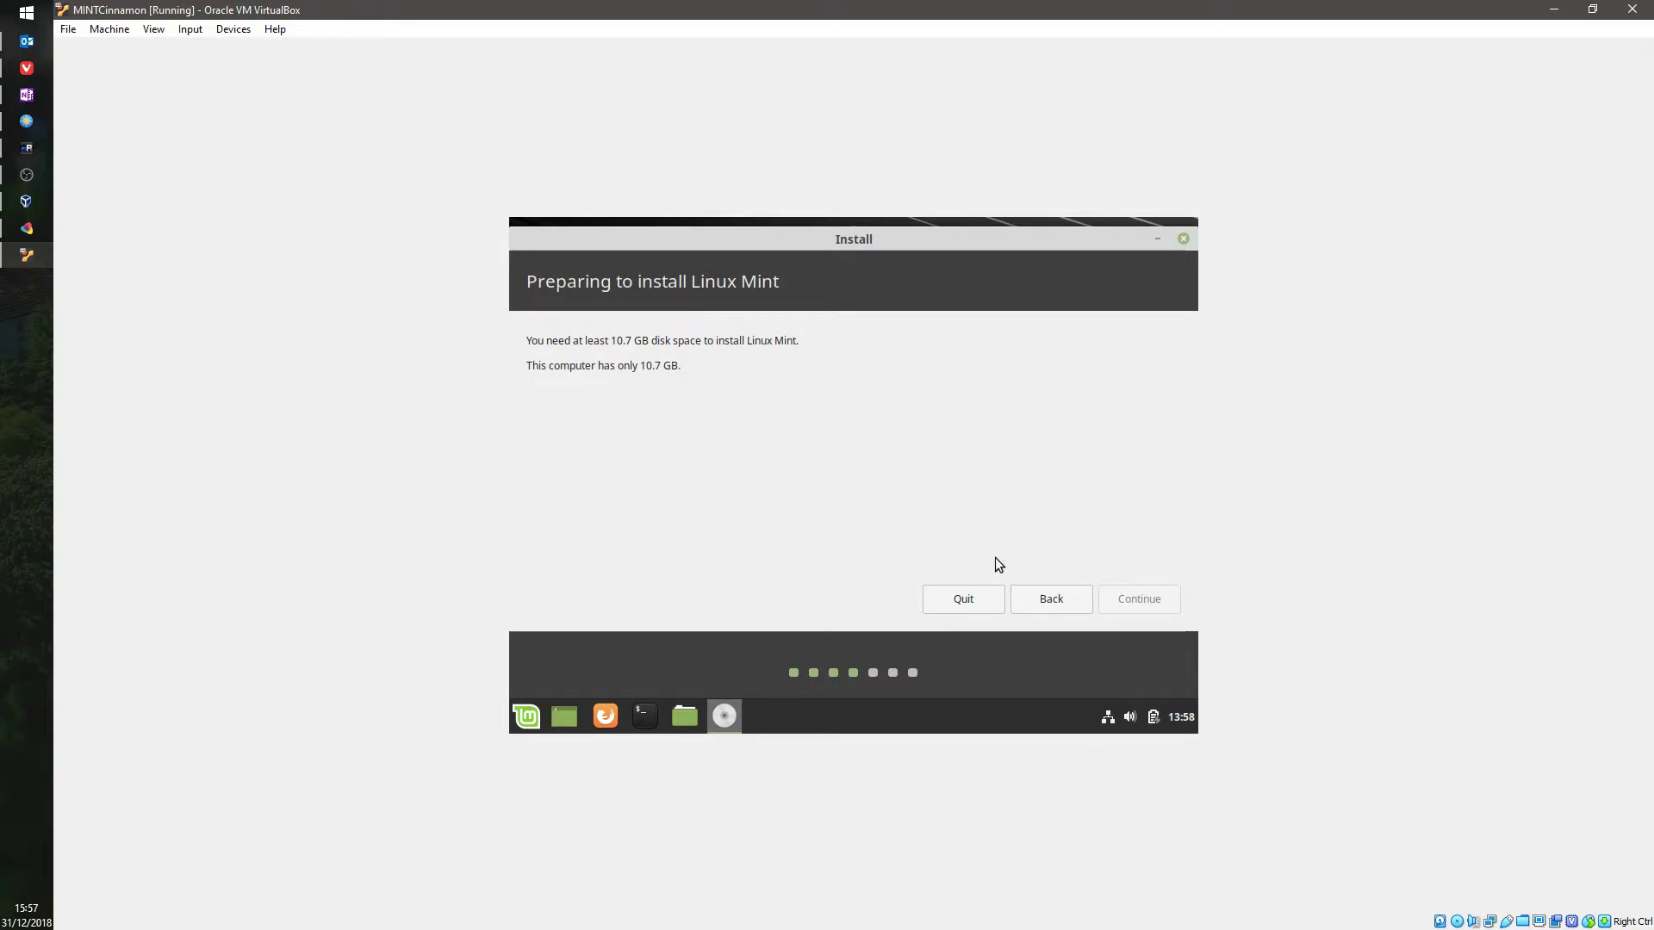
left_click(985, 603)
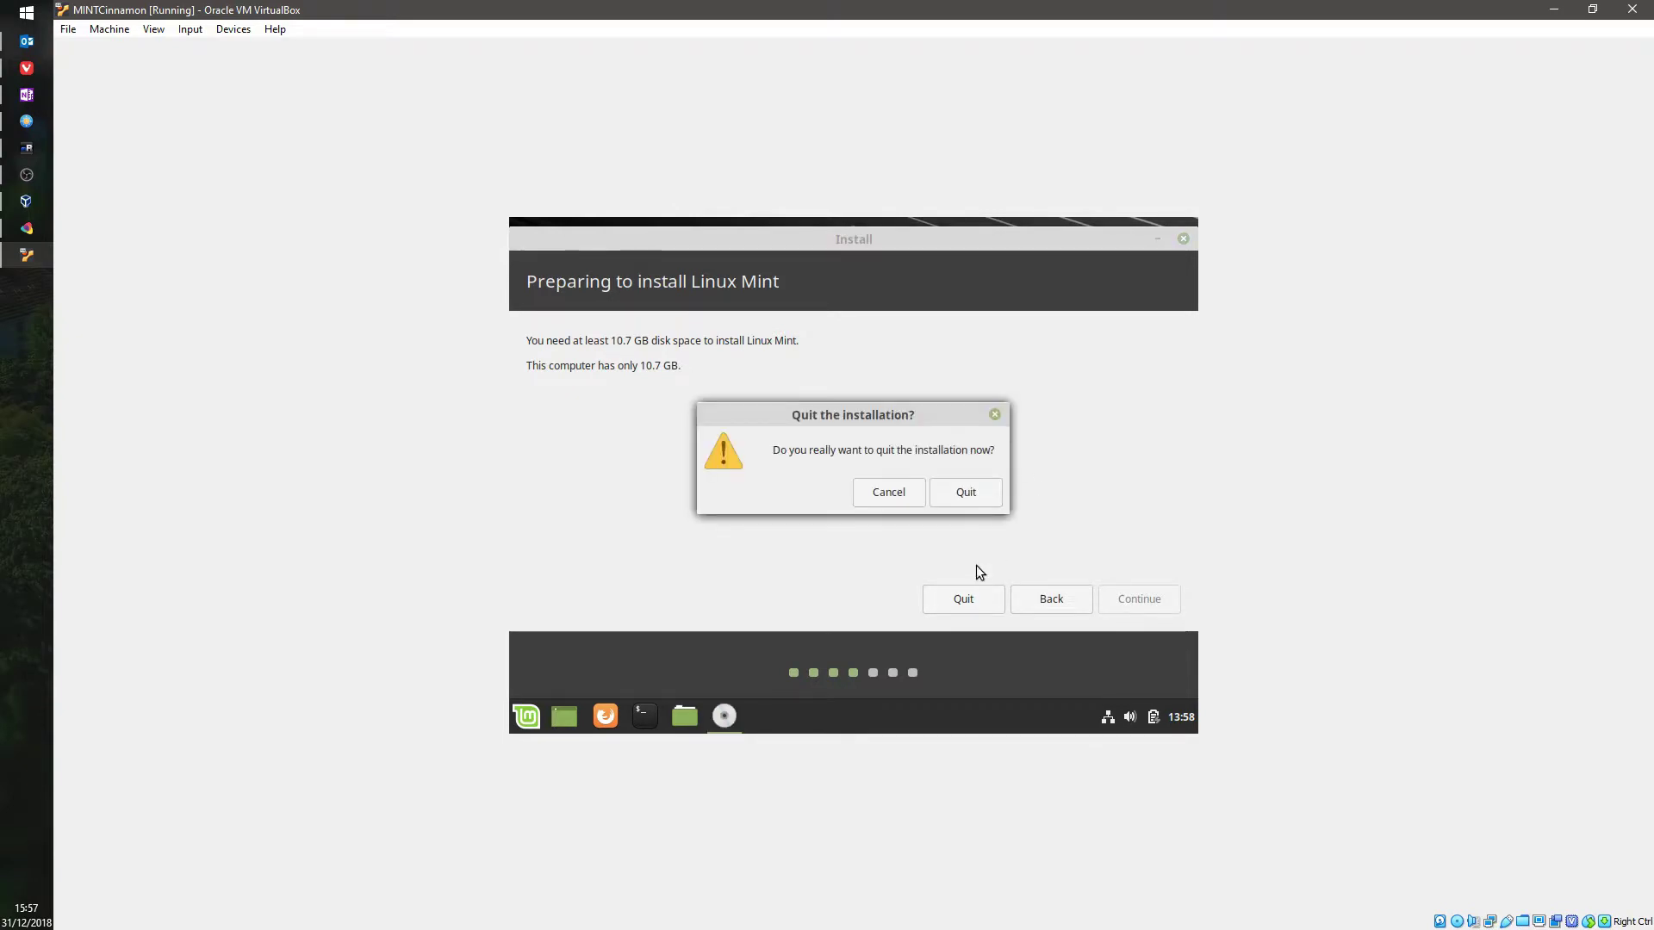
left_click(971, 494)
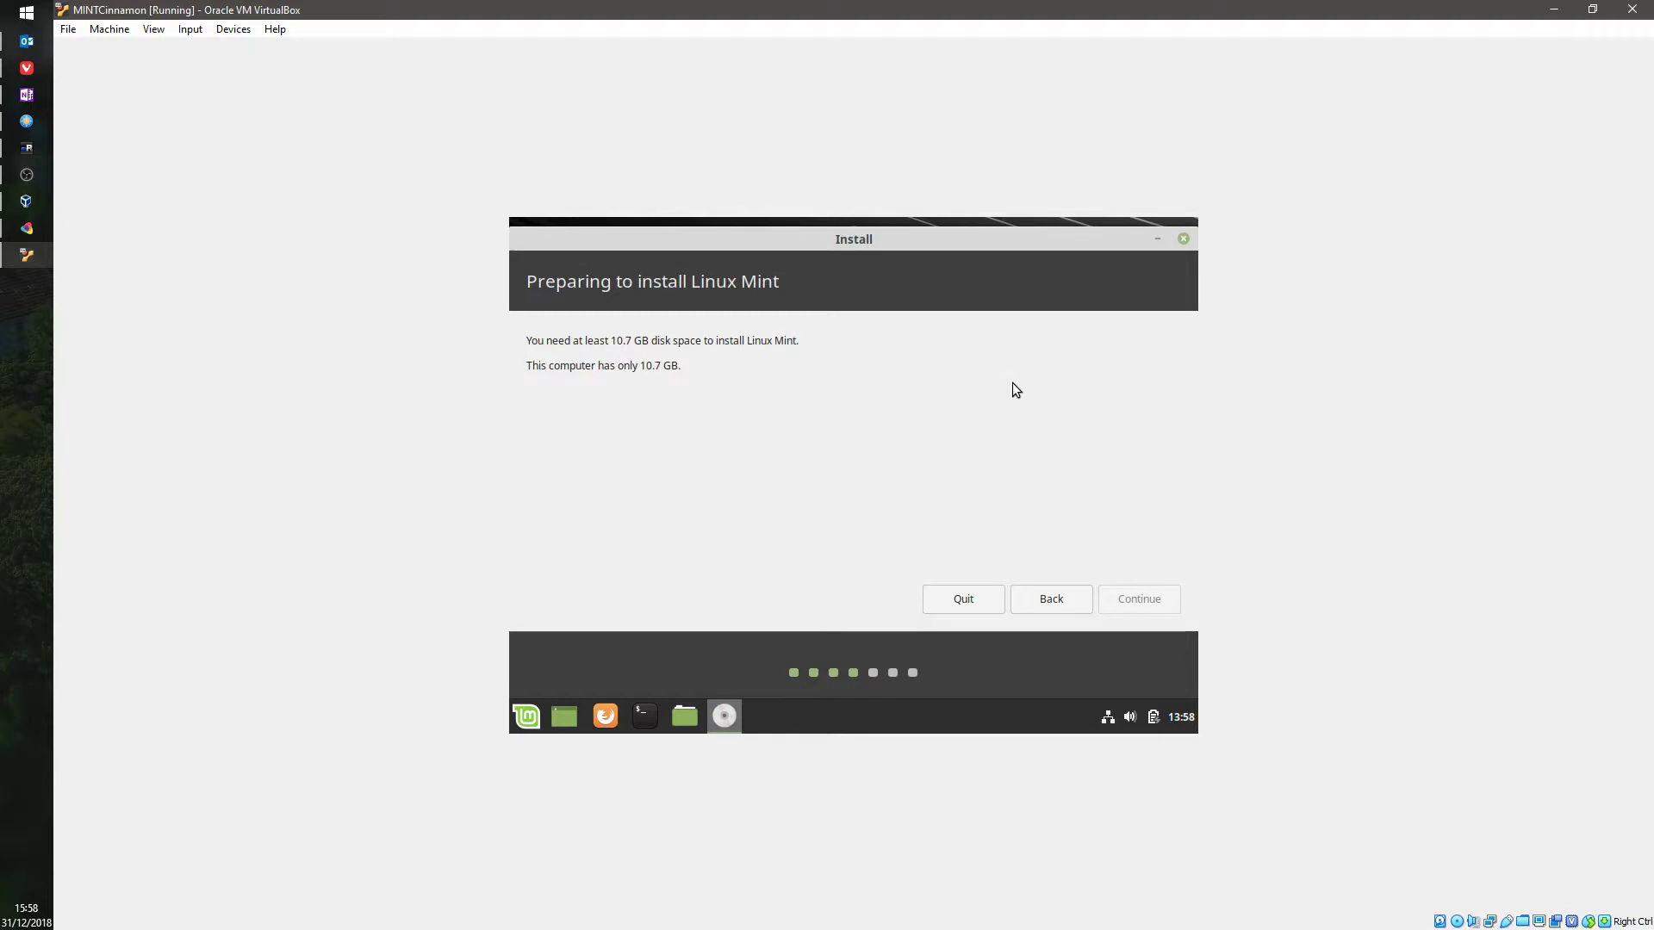
left_click(1622, 16)
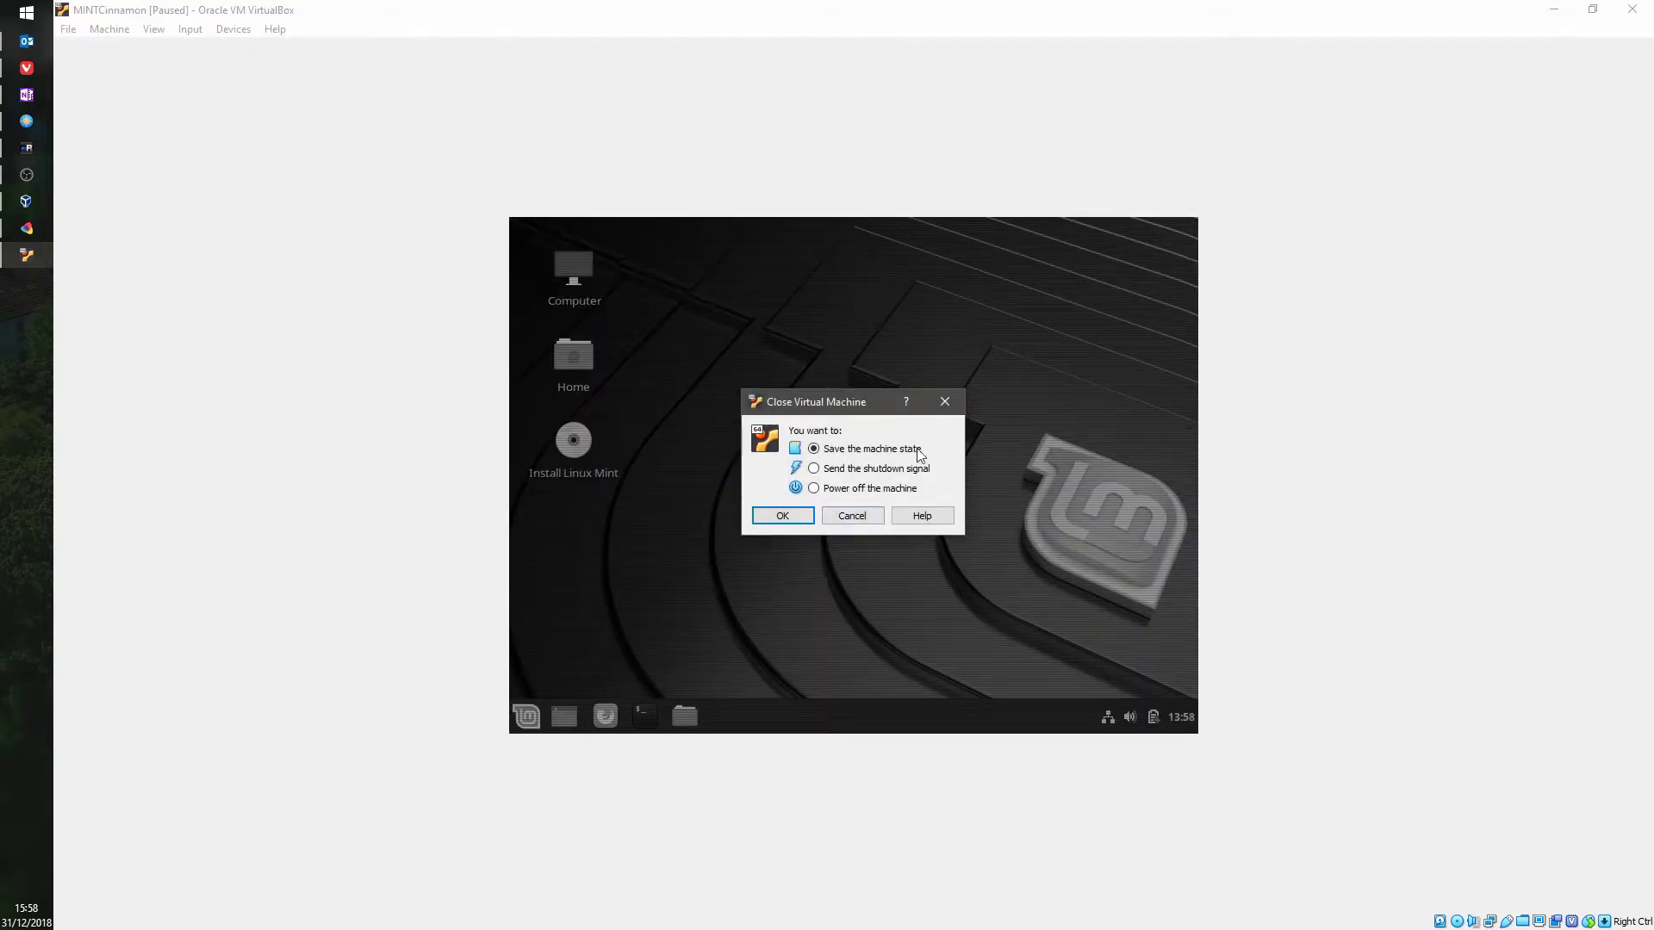
left_click(837, 488)
left_click(803, 515)
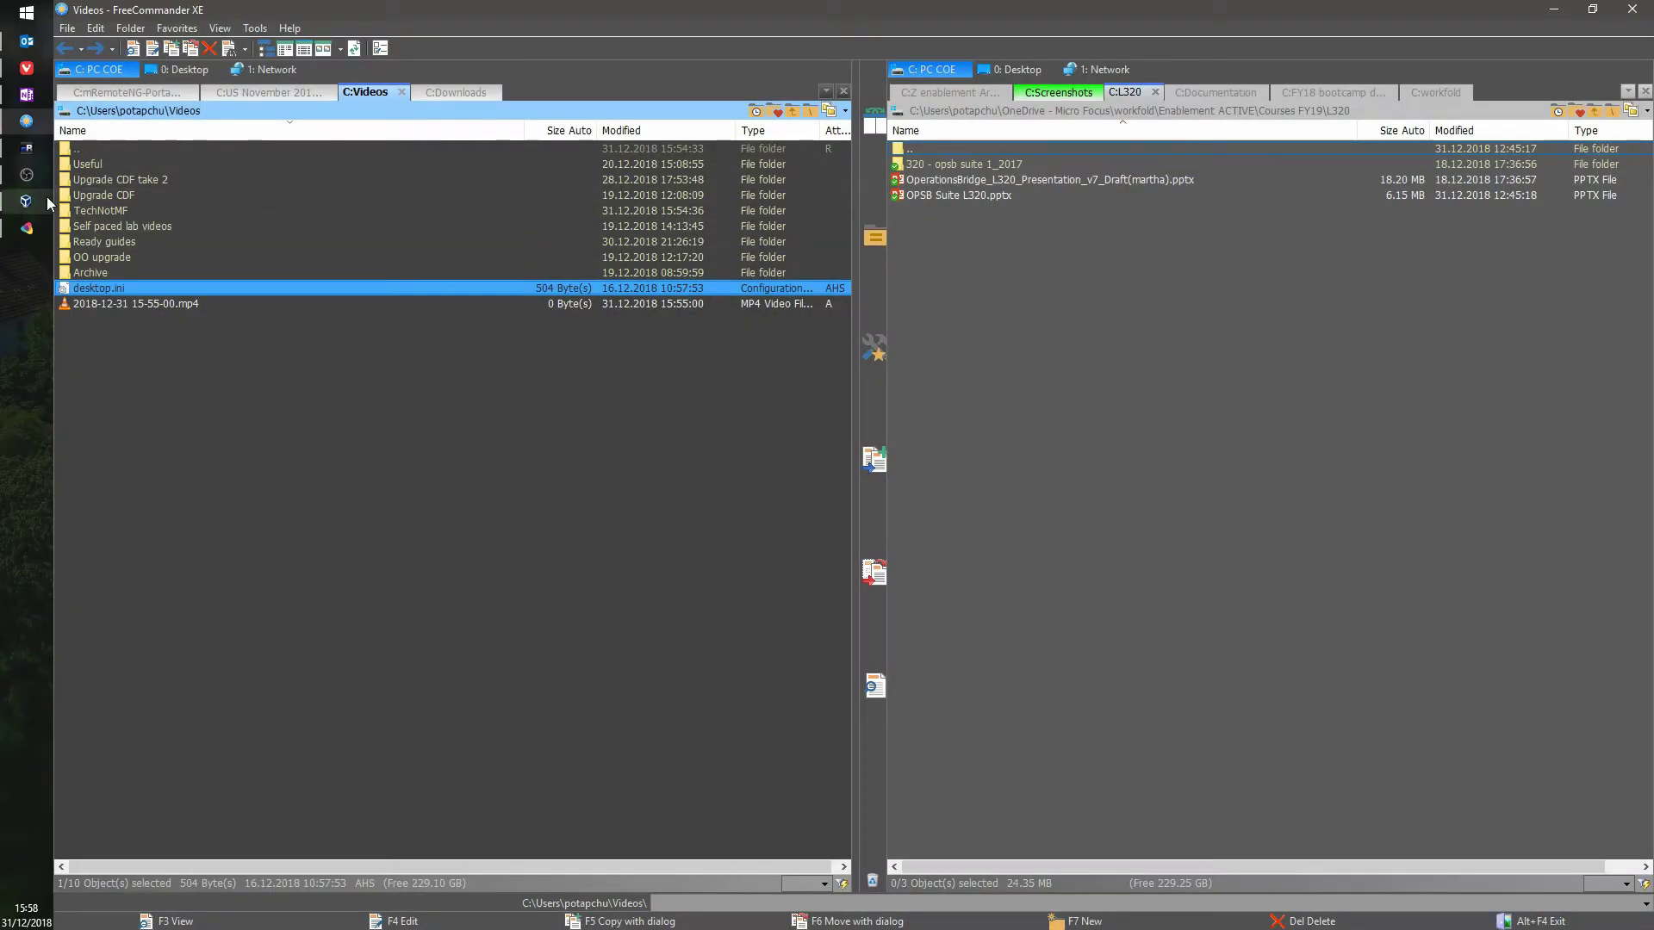
Step: Open MINTCinnamon's storage settings and inspect the MINTCinnamon.vdi disk on SATA Port 0
left_click(46, 196)
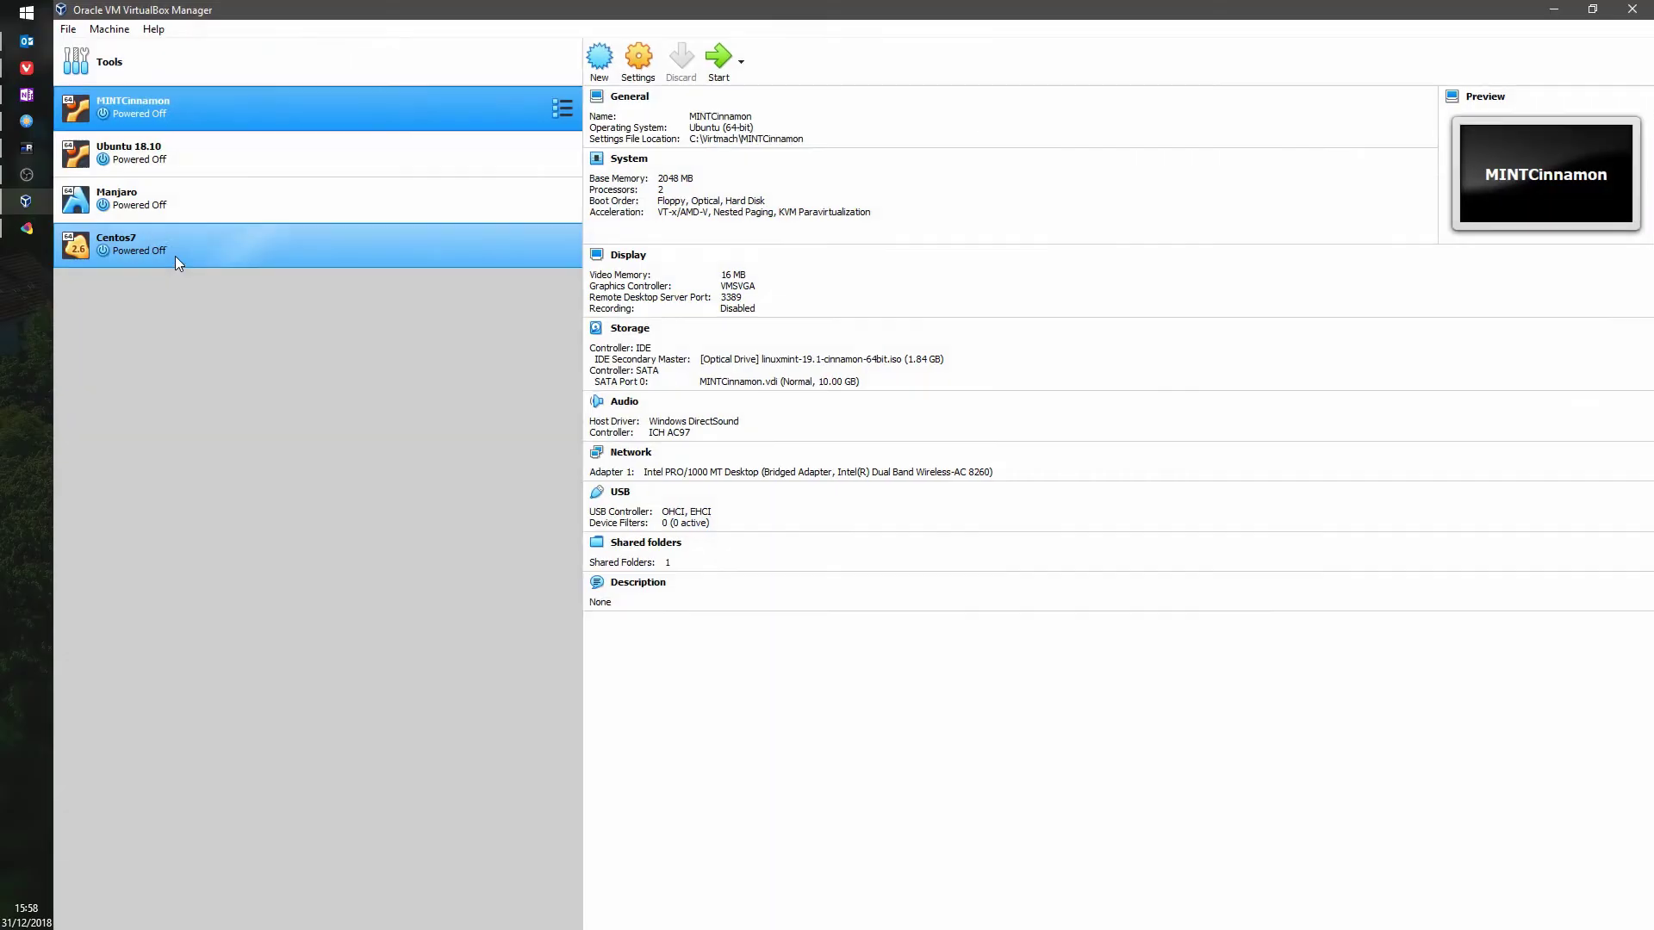
right_click(217, 113)
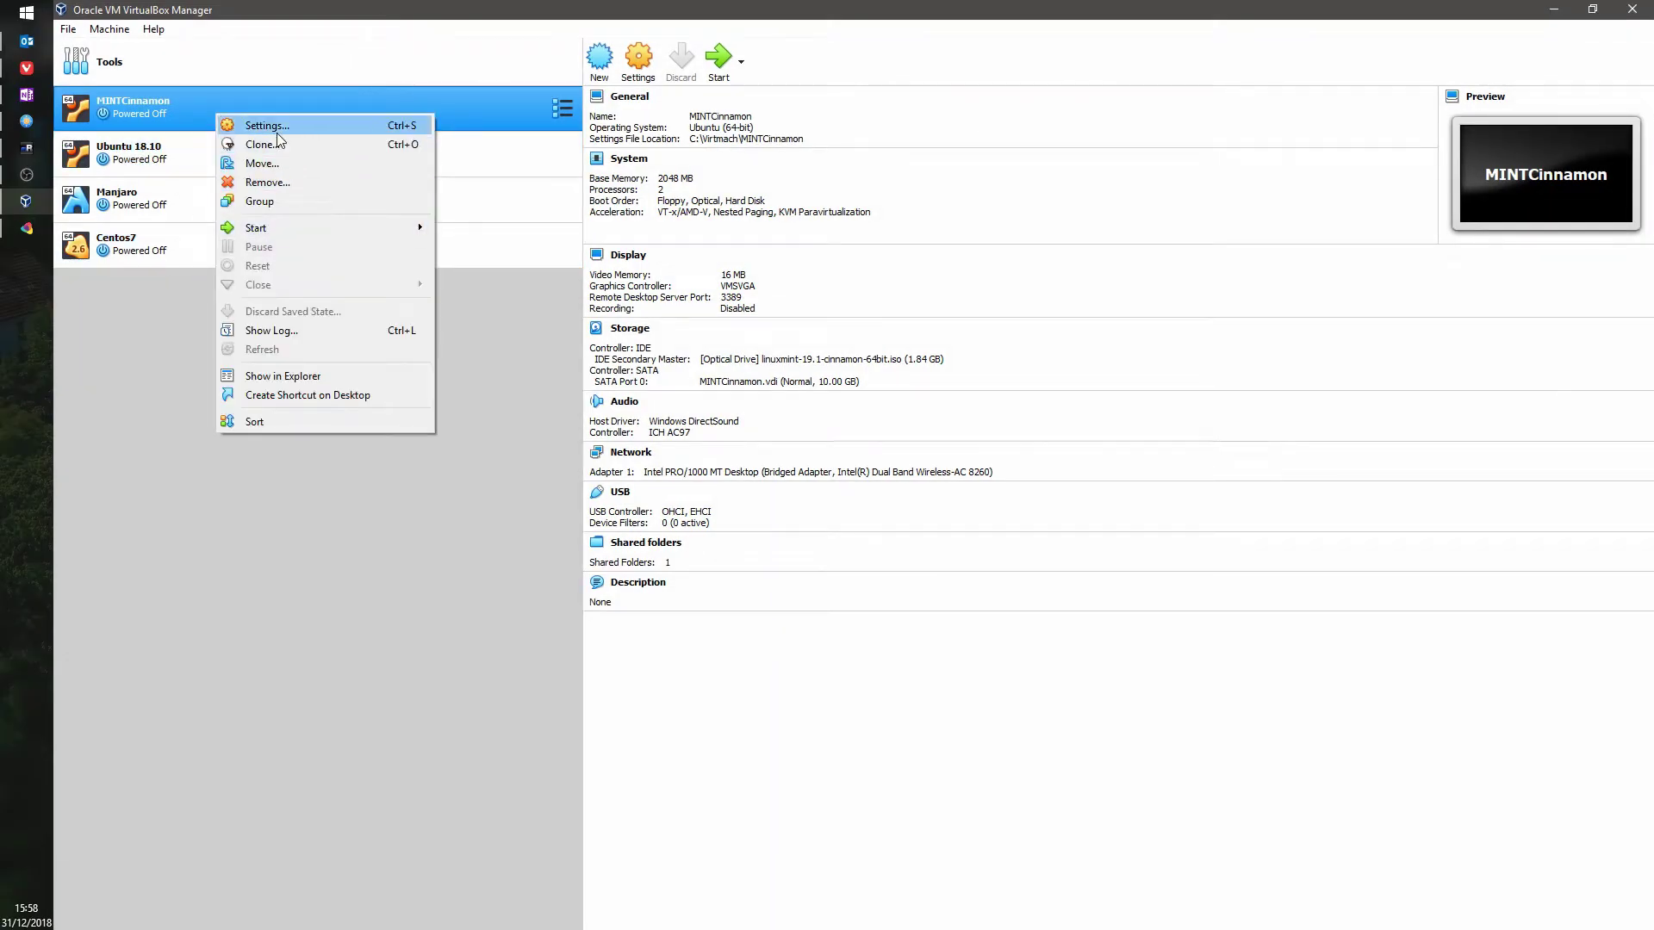
left_click(276, 128)
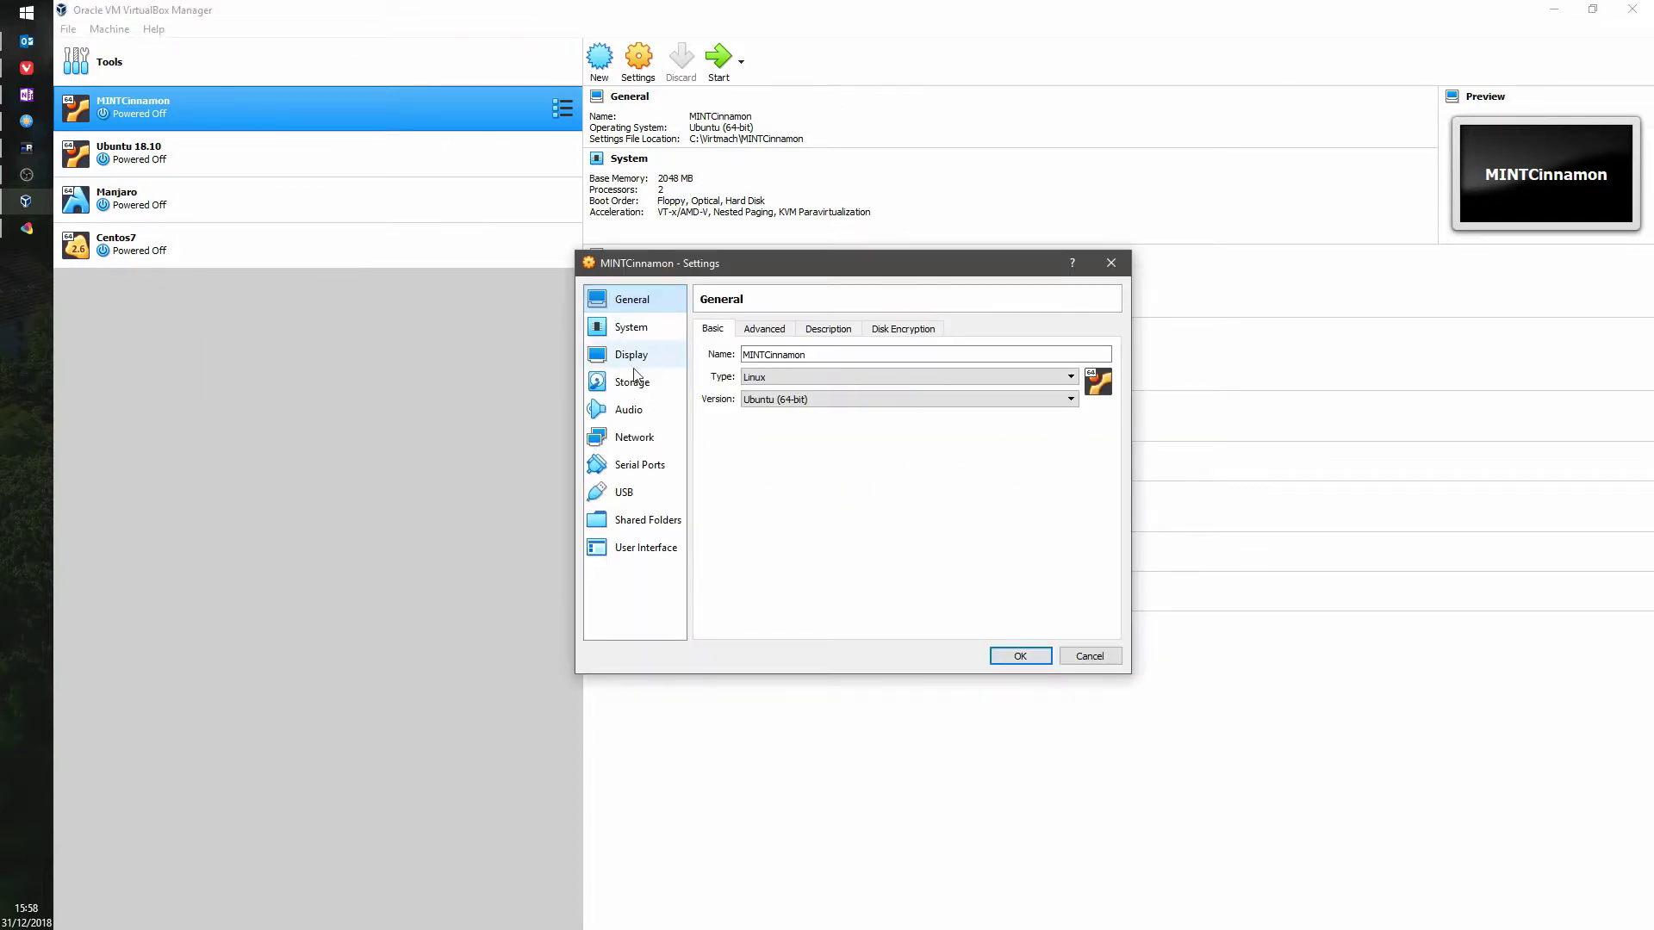
left_click(632, 383)
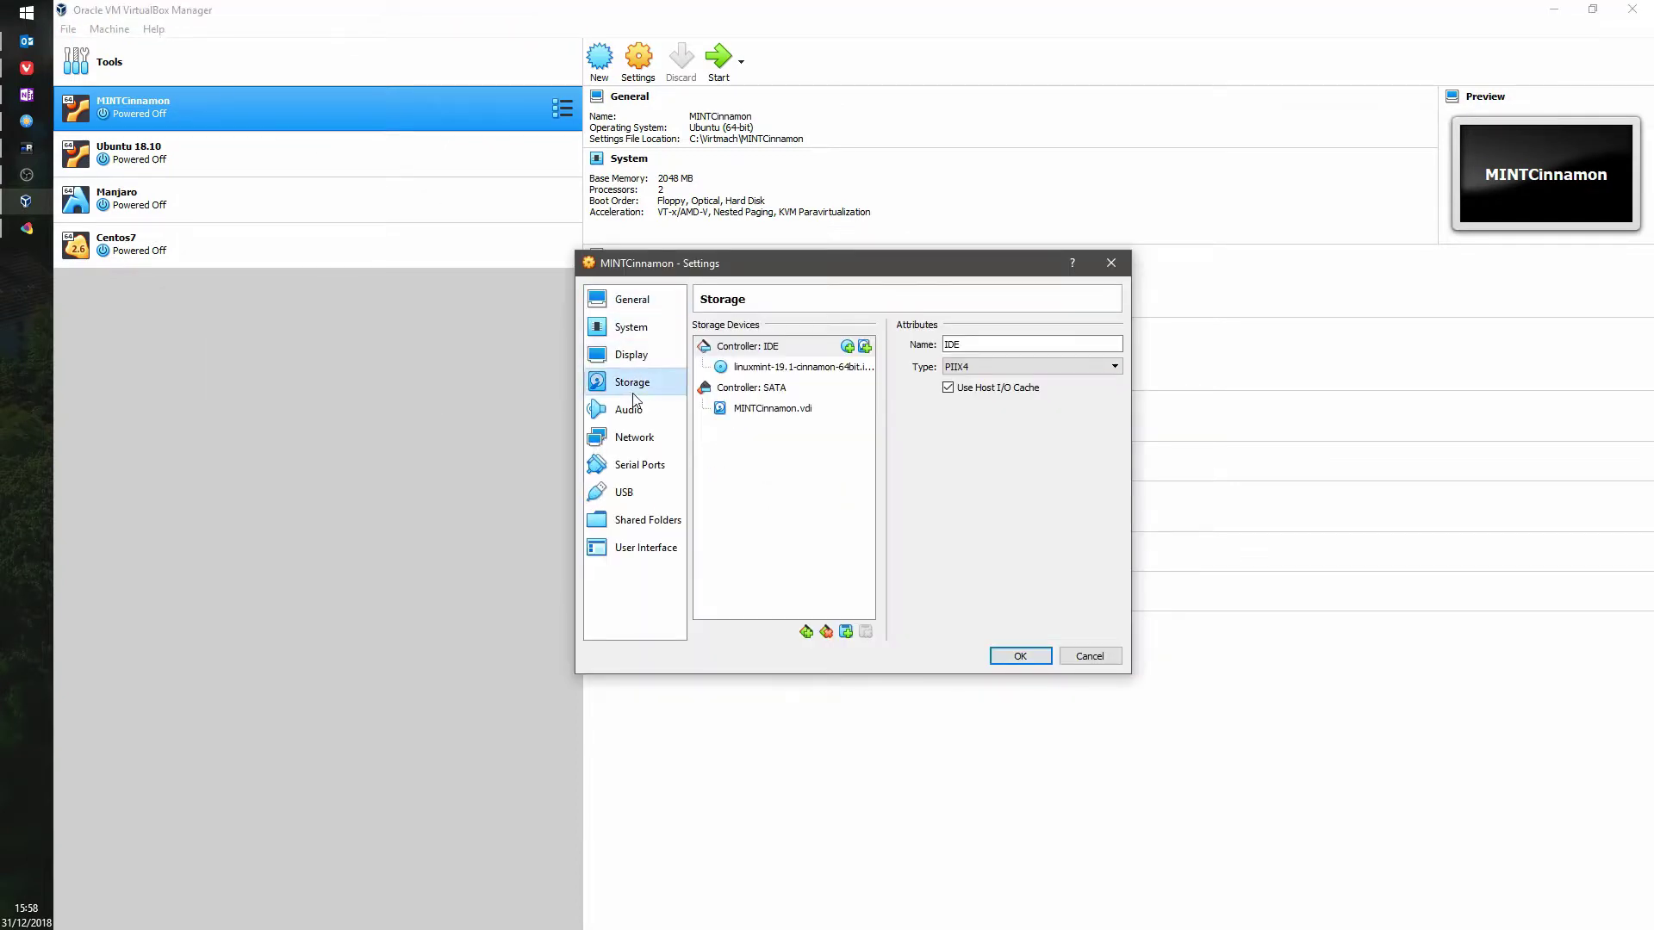
left_click(806, 409)
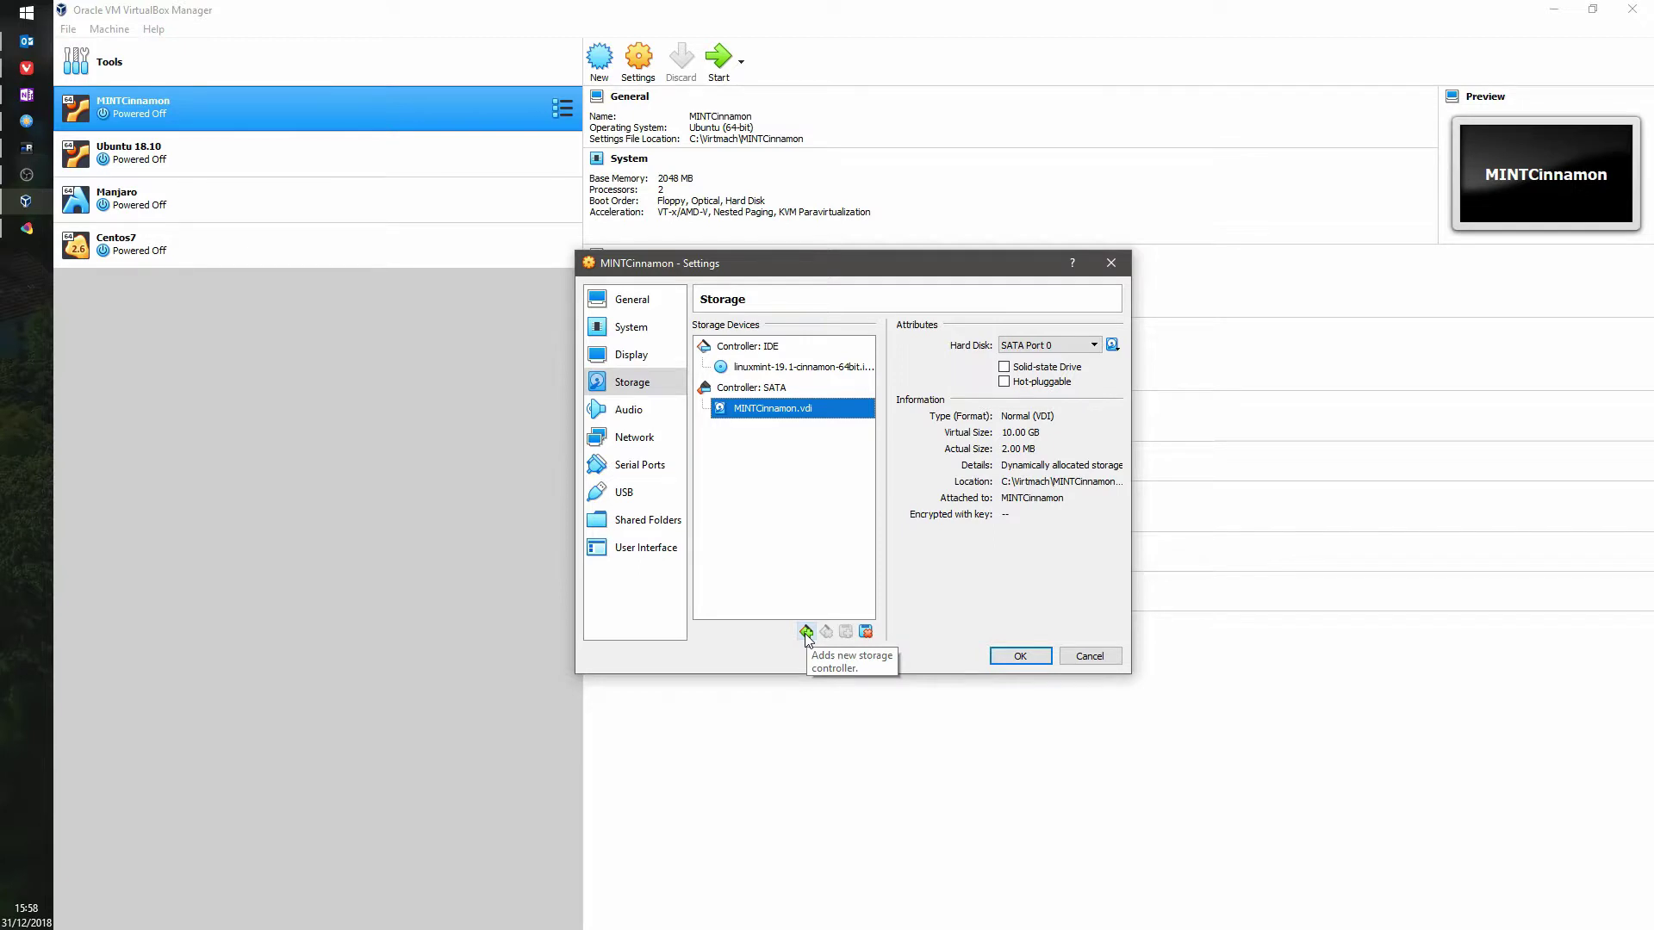
left_click(1094, 345)
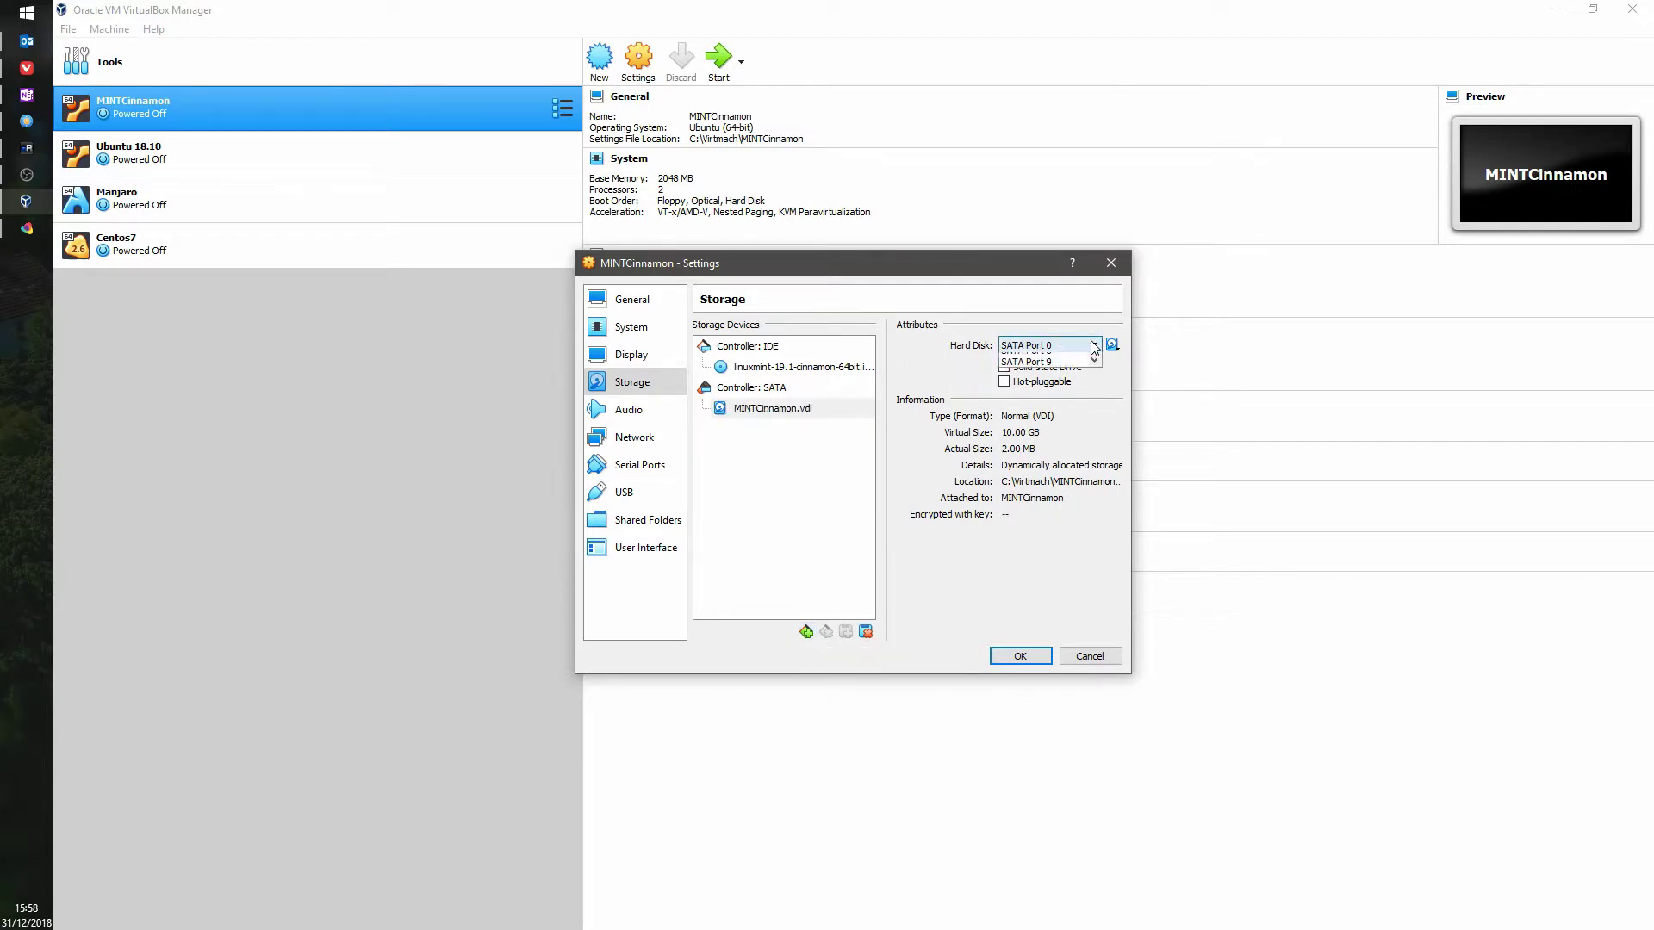
left_click(1094, 346)
Step: Create a 40 GB dynamically allocated VDI disk, NewVirtualDisk1.vdi, on the SATA controller
left_click(1112, 346)
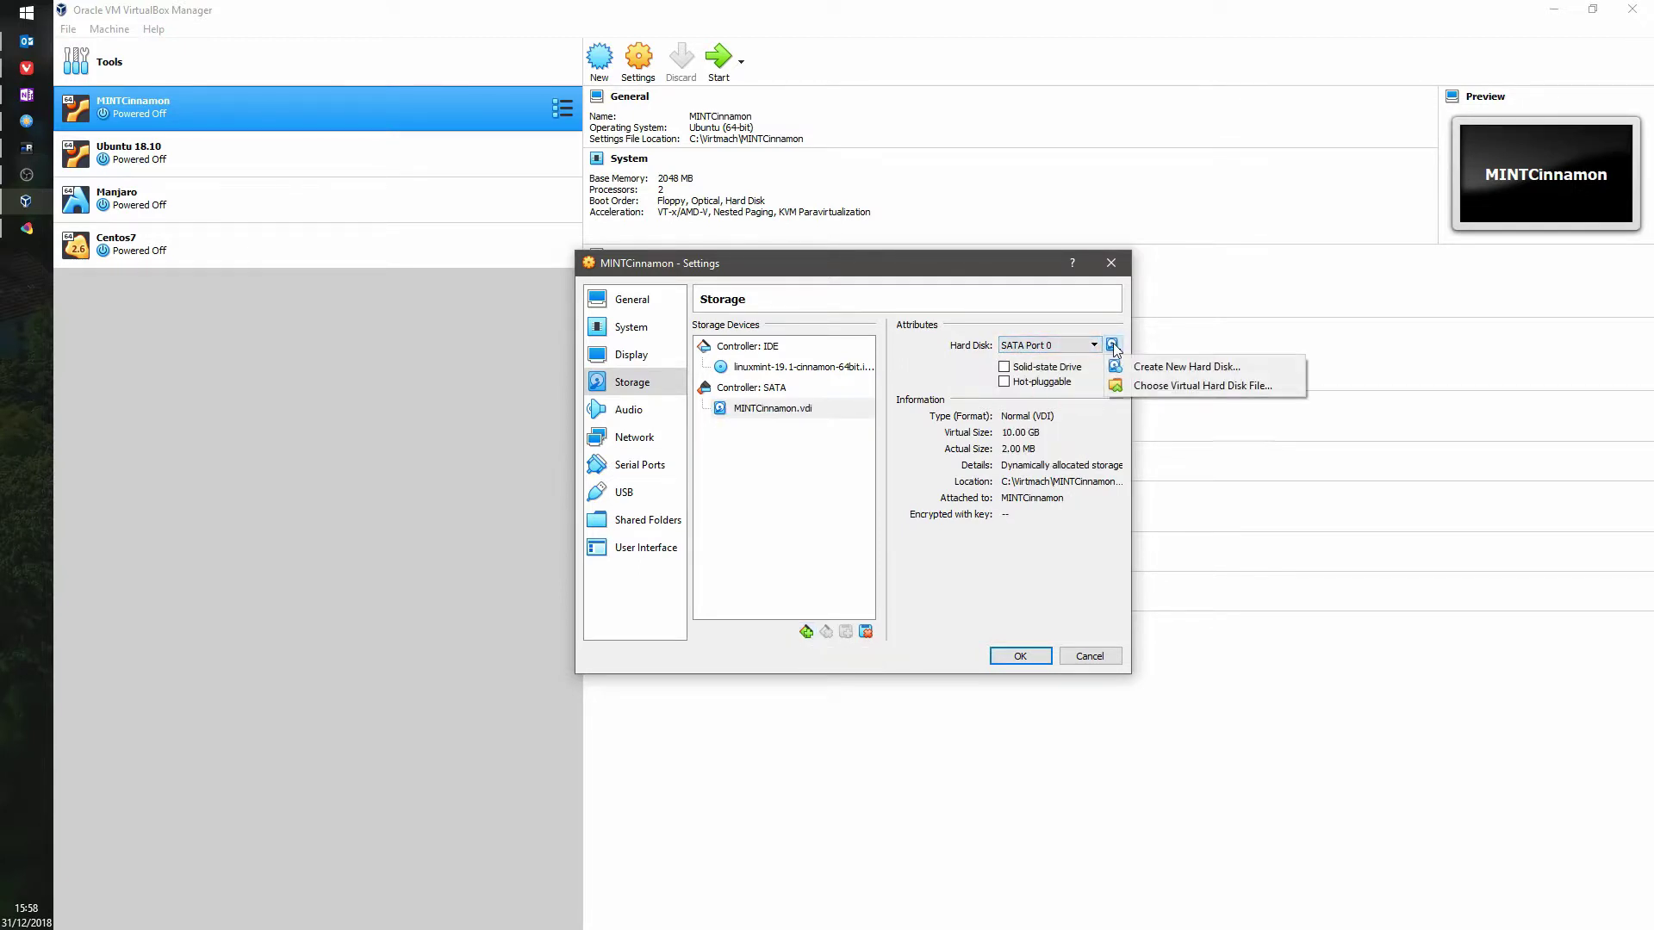
left_click(1137, 367)
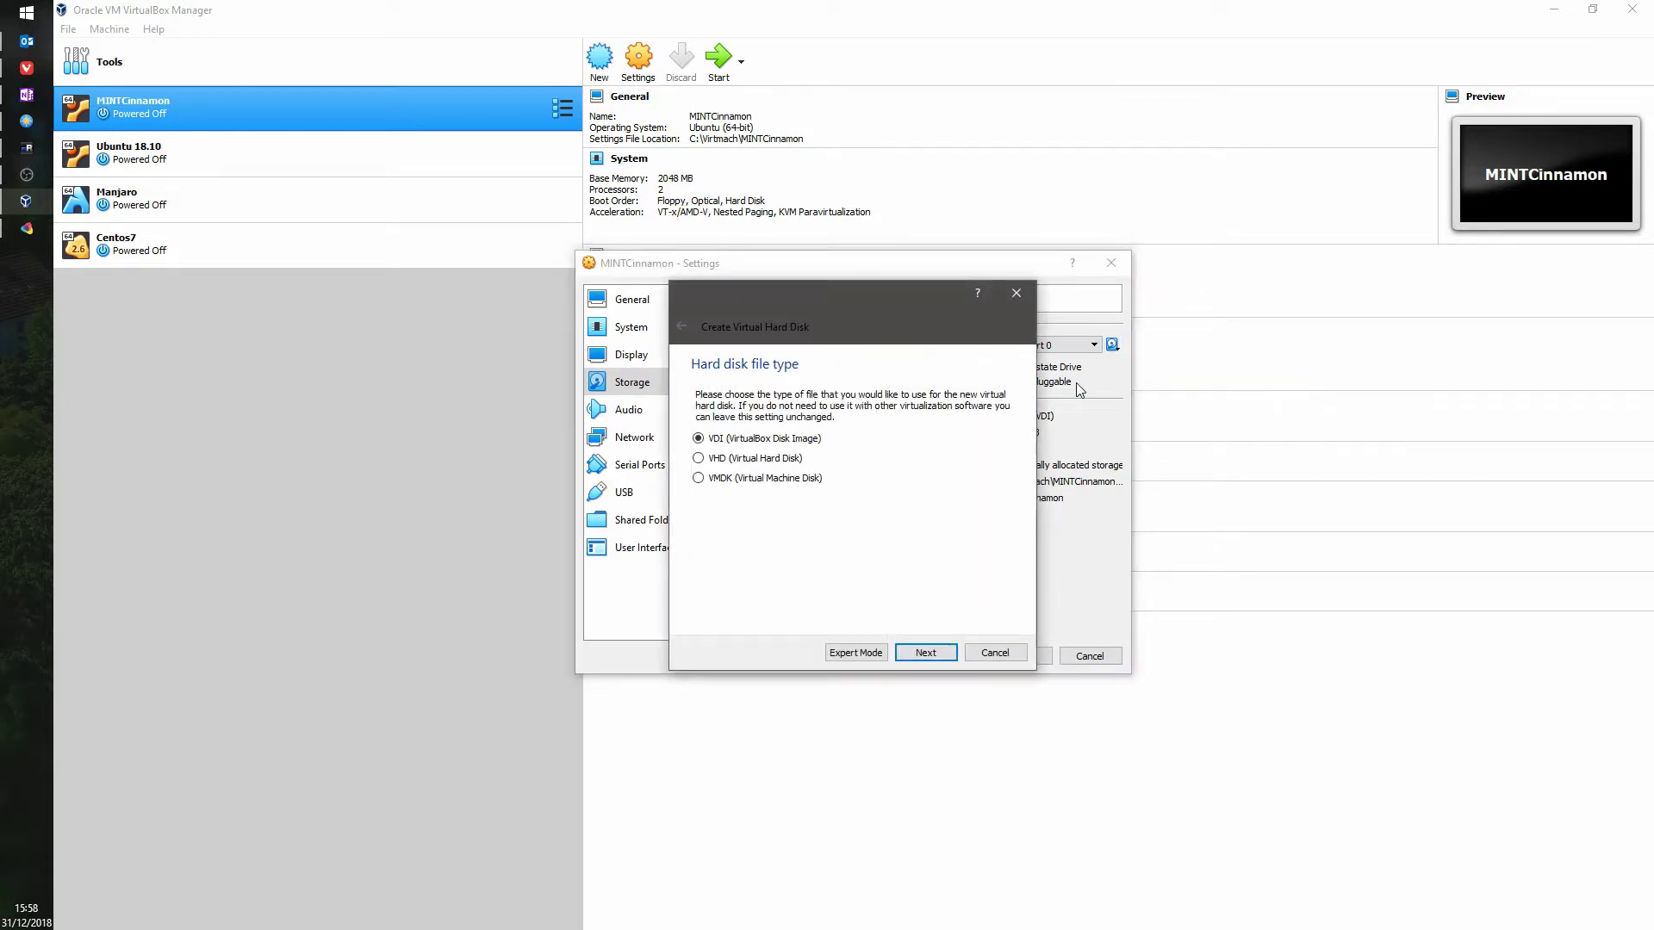
left_click(927, 652)
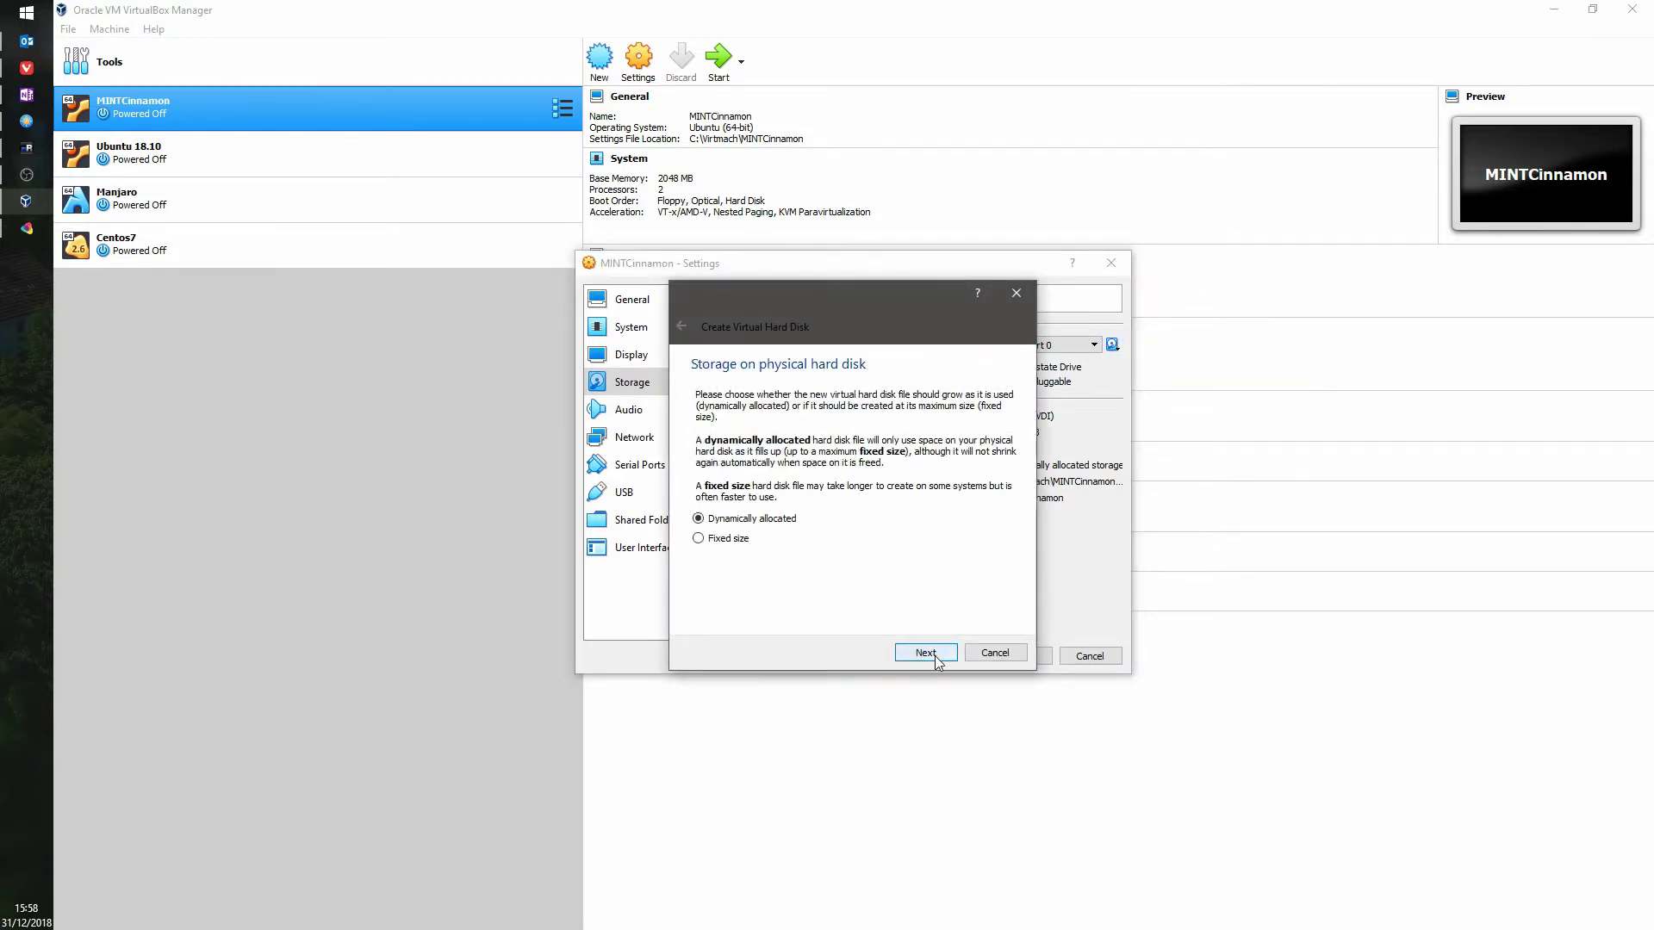
left_click(933, 653)
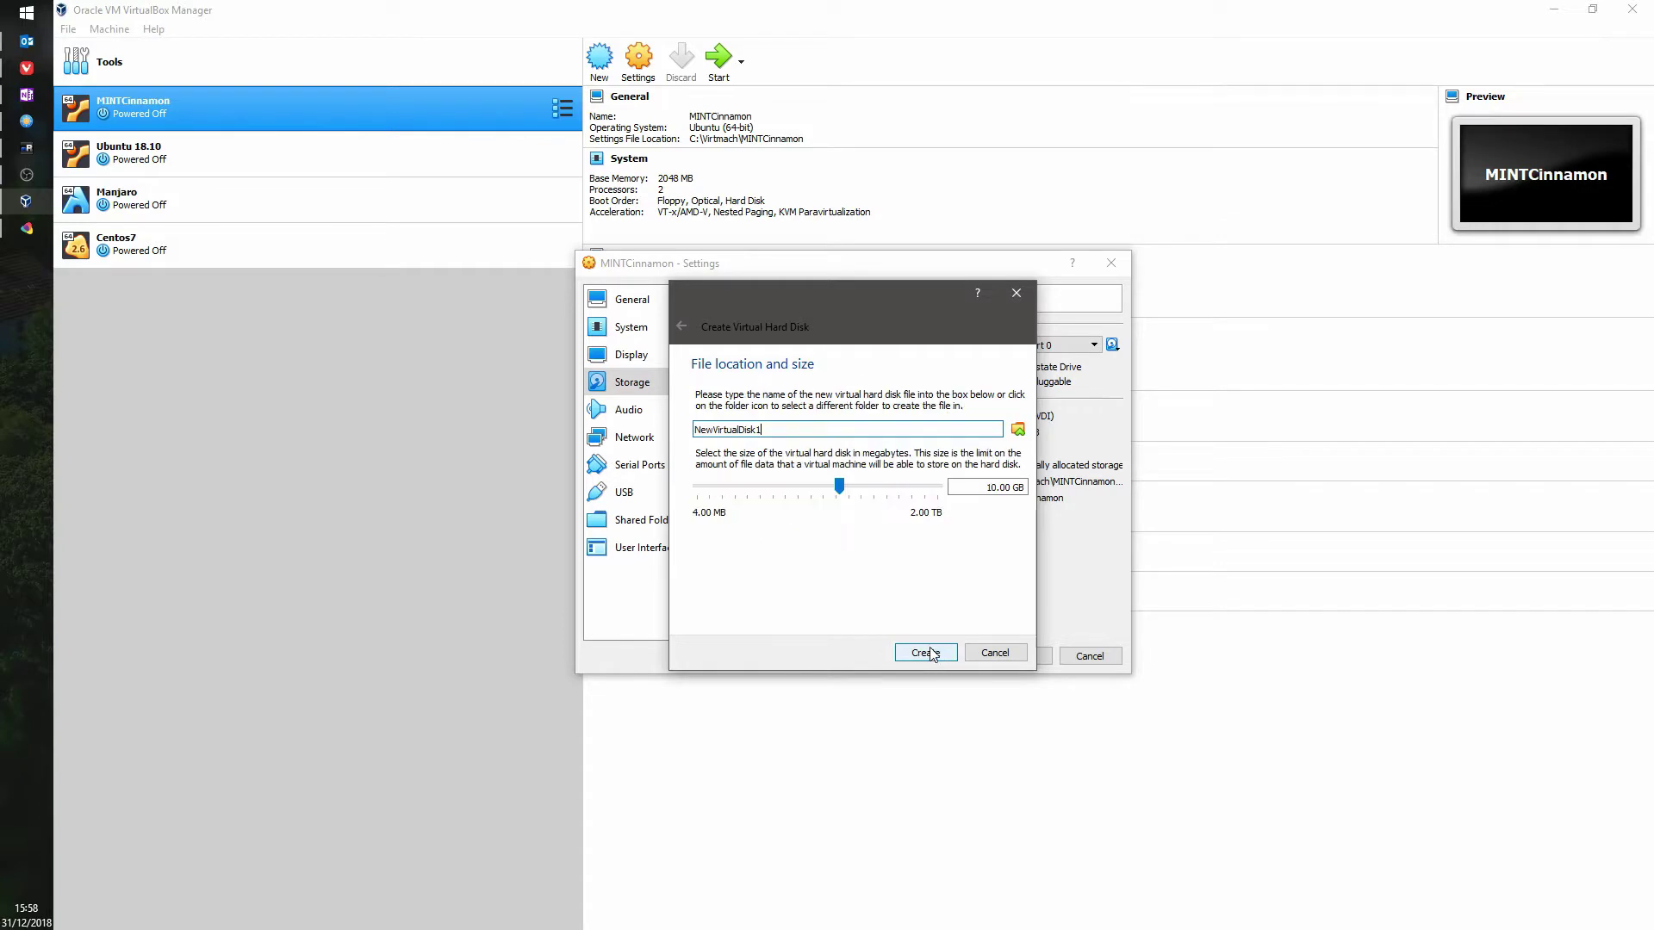
left_click_drag(985, 488, 1040, 494)
type("40")
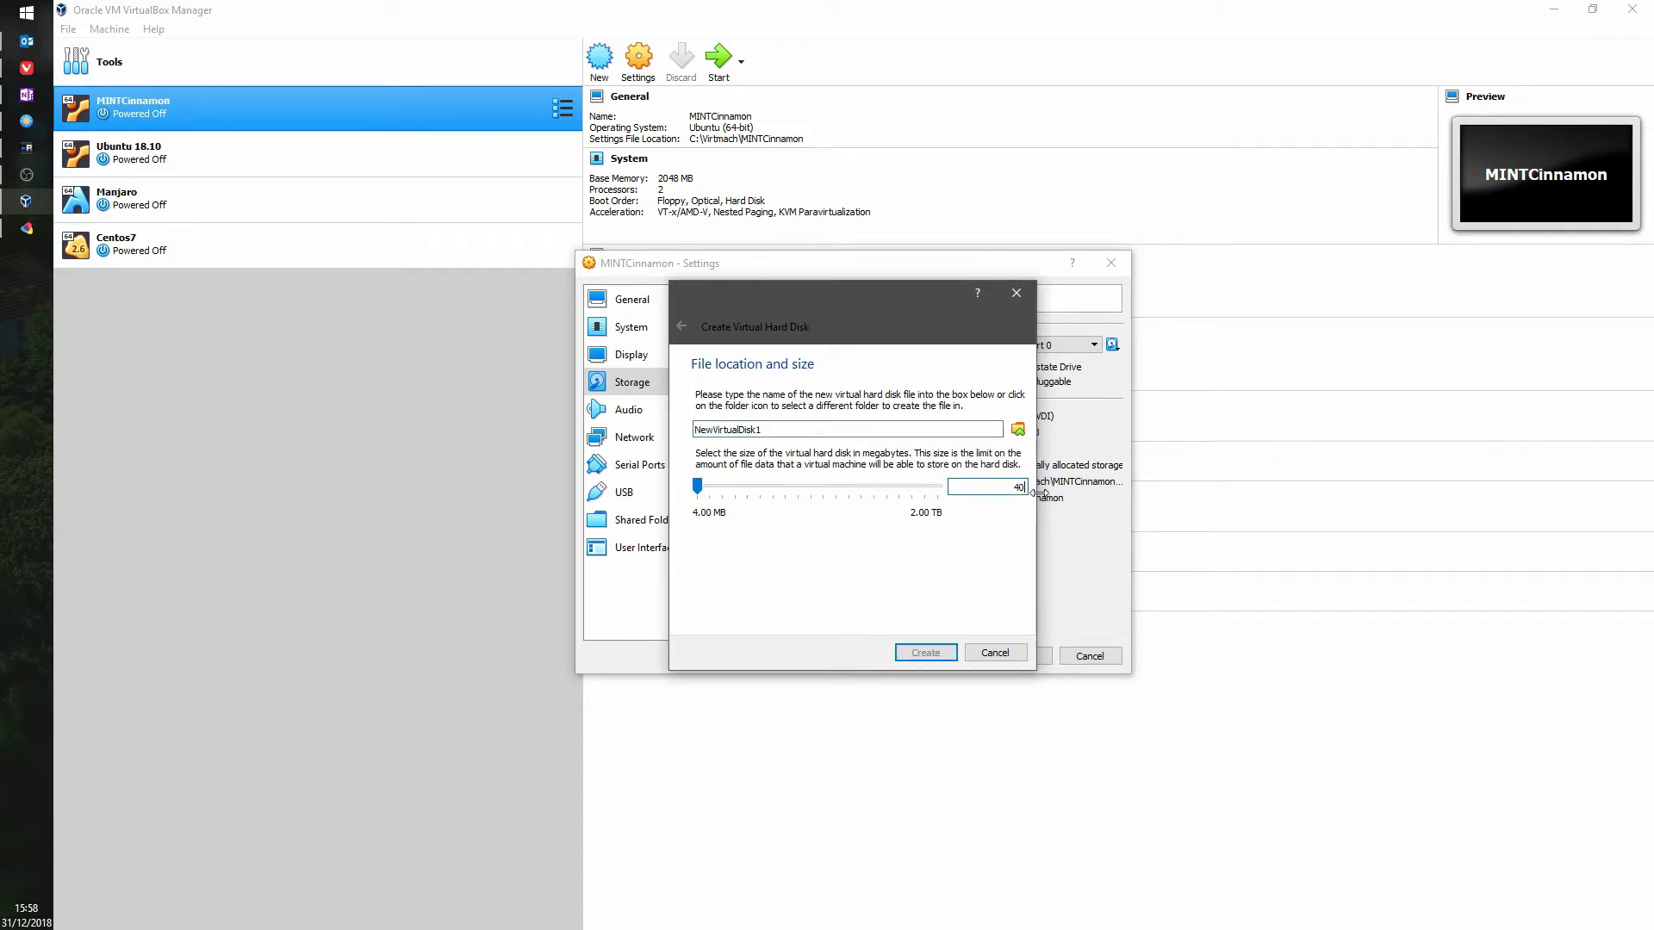
type("g")
key("BackSpace")
type("GB")
left_click(923, 653)
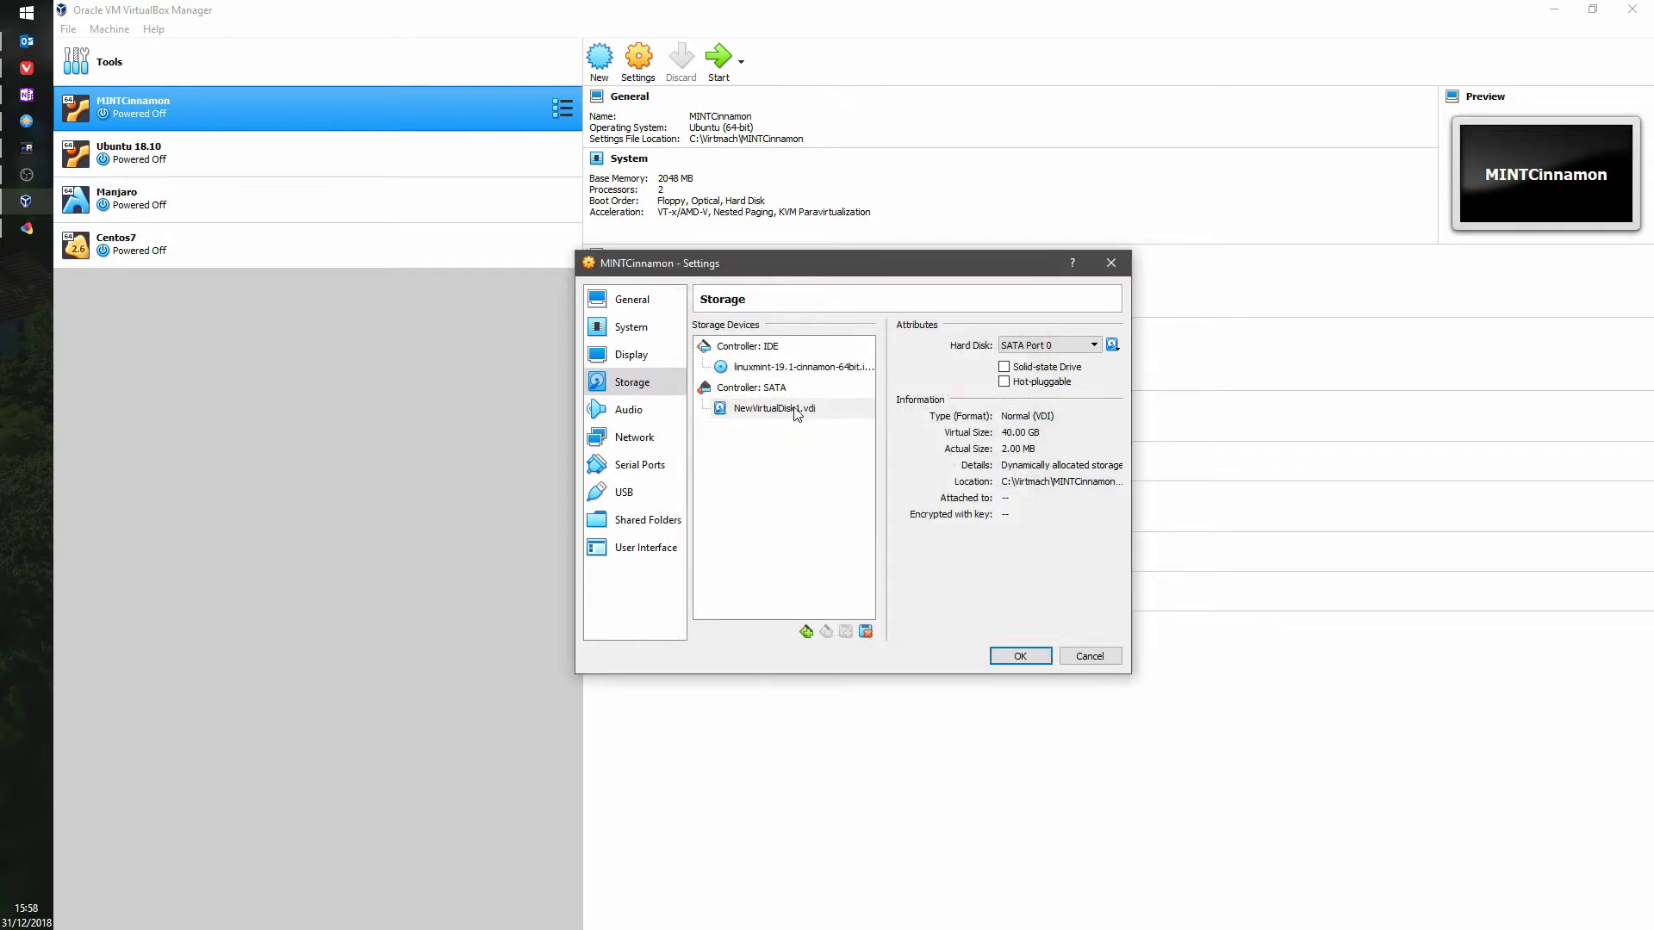
left_click(771, 410)
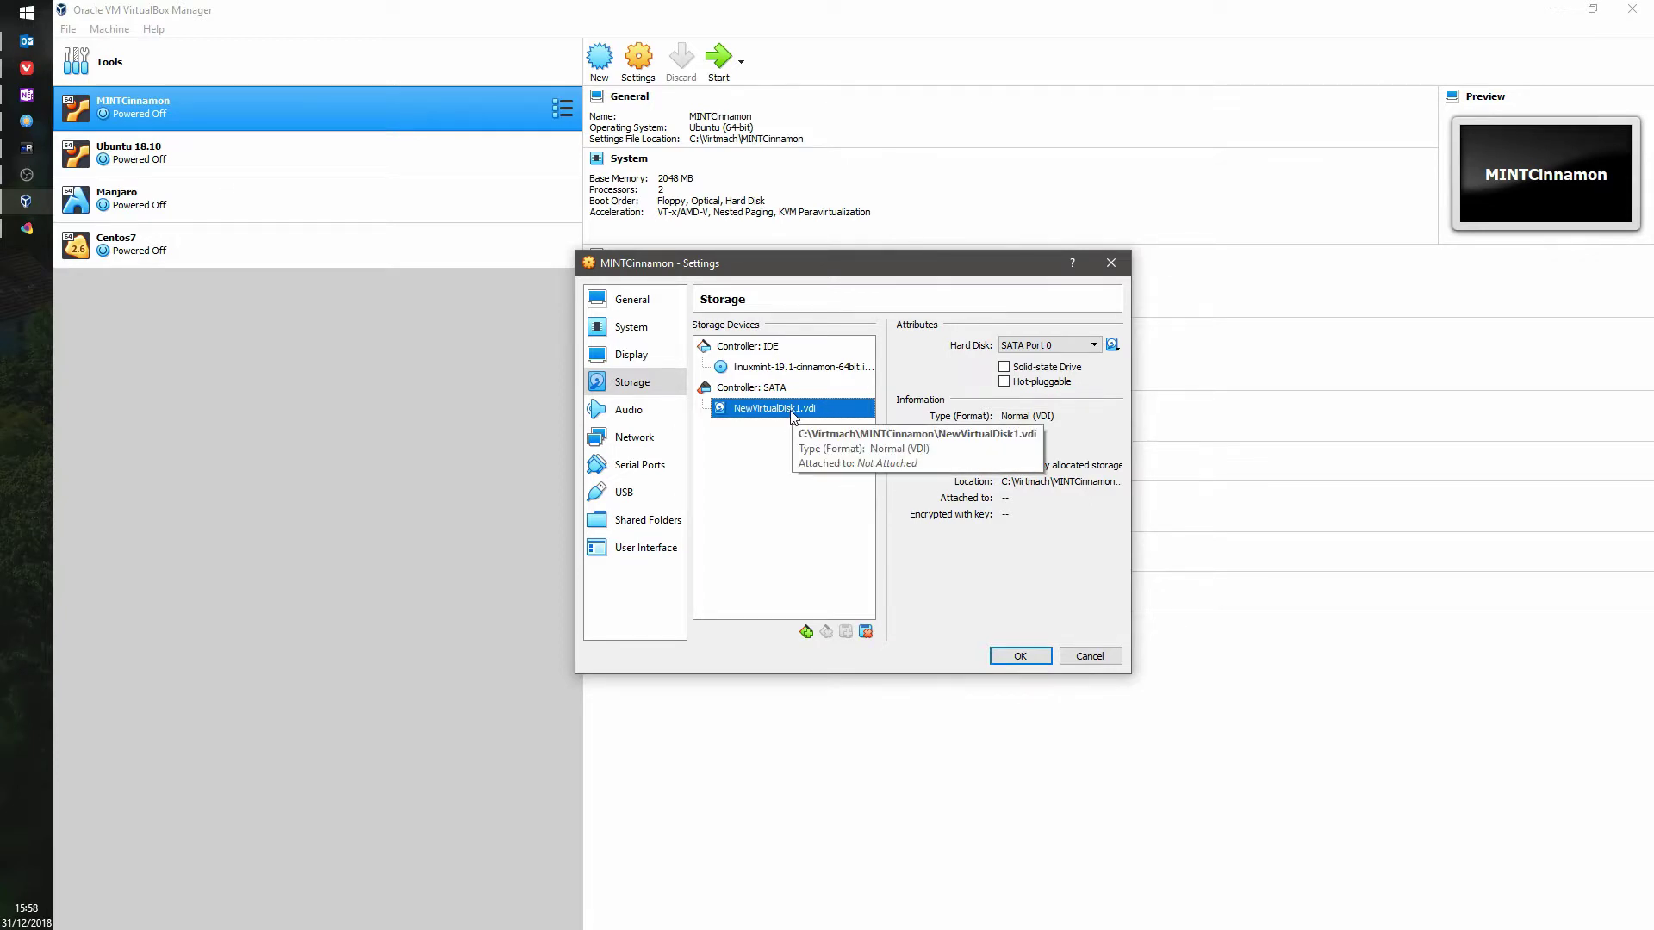
Step: Attempt a 40 GB VDI disk named MINTCinnamon and dismiss the file-already-exists warning
left_click(1112, 344)
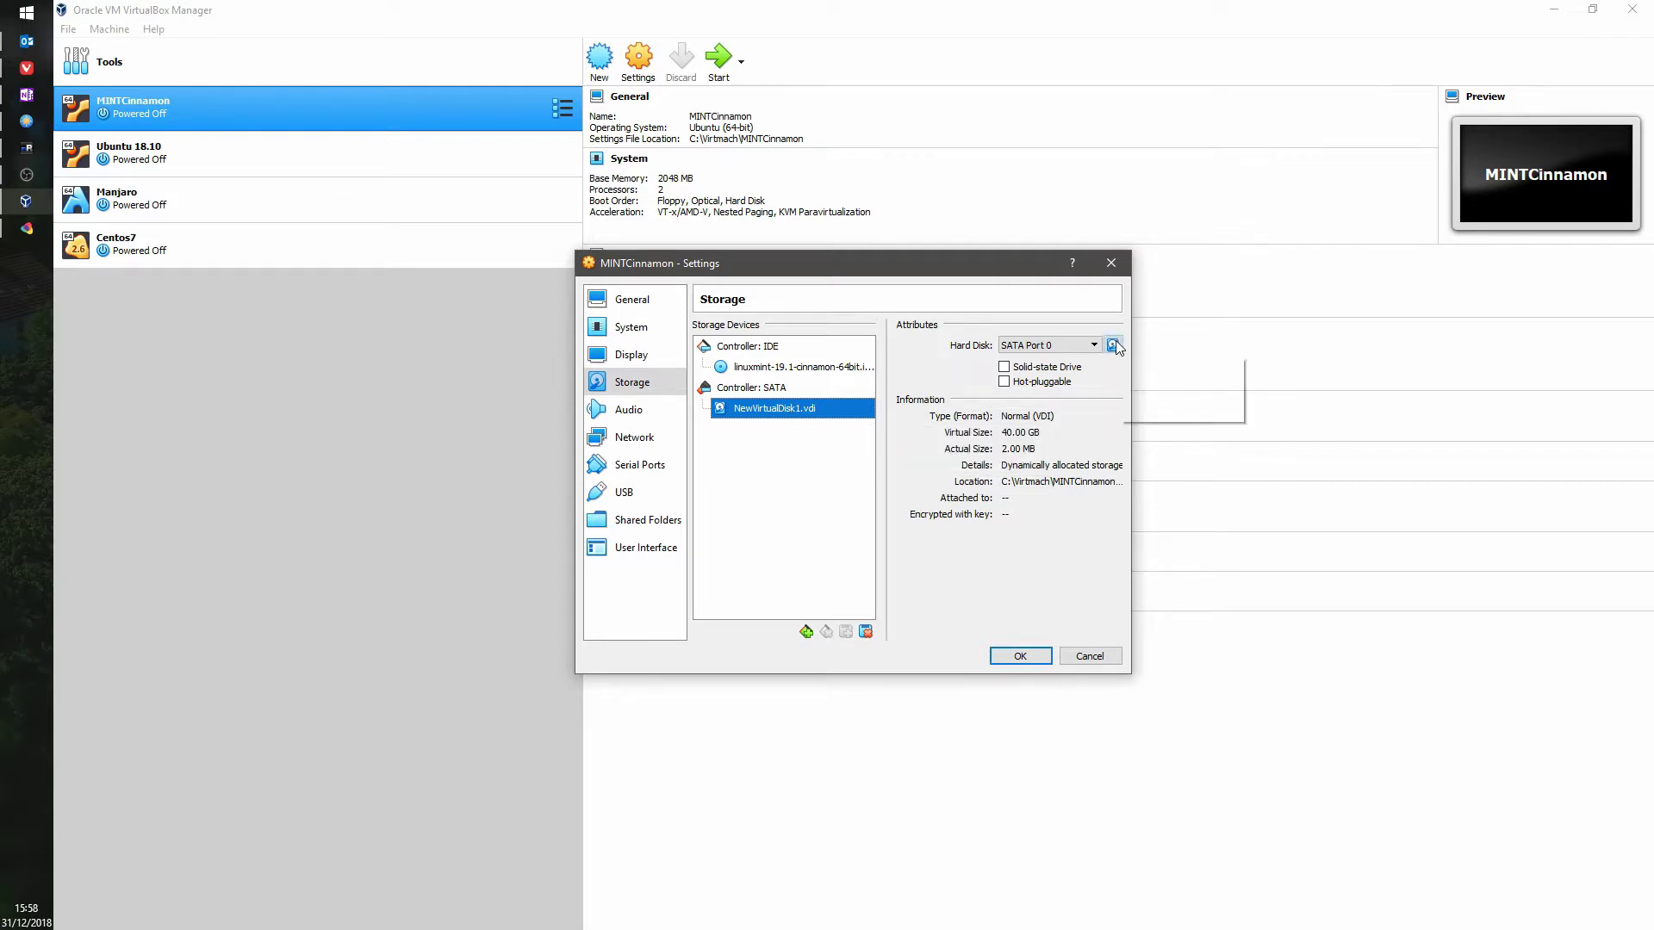
left_click(1154, 372)
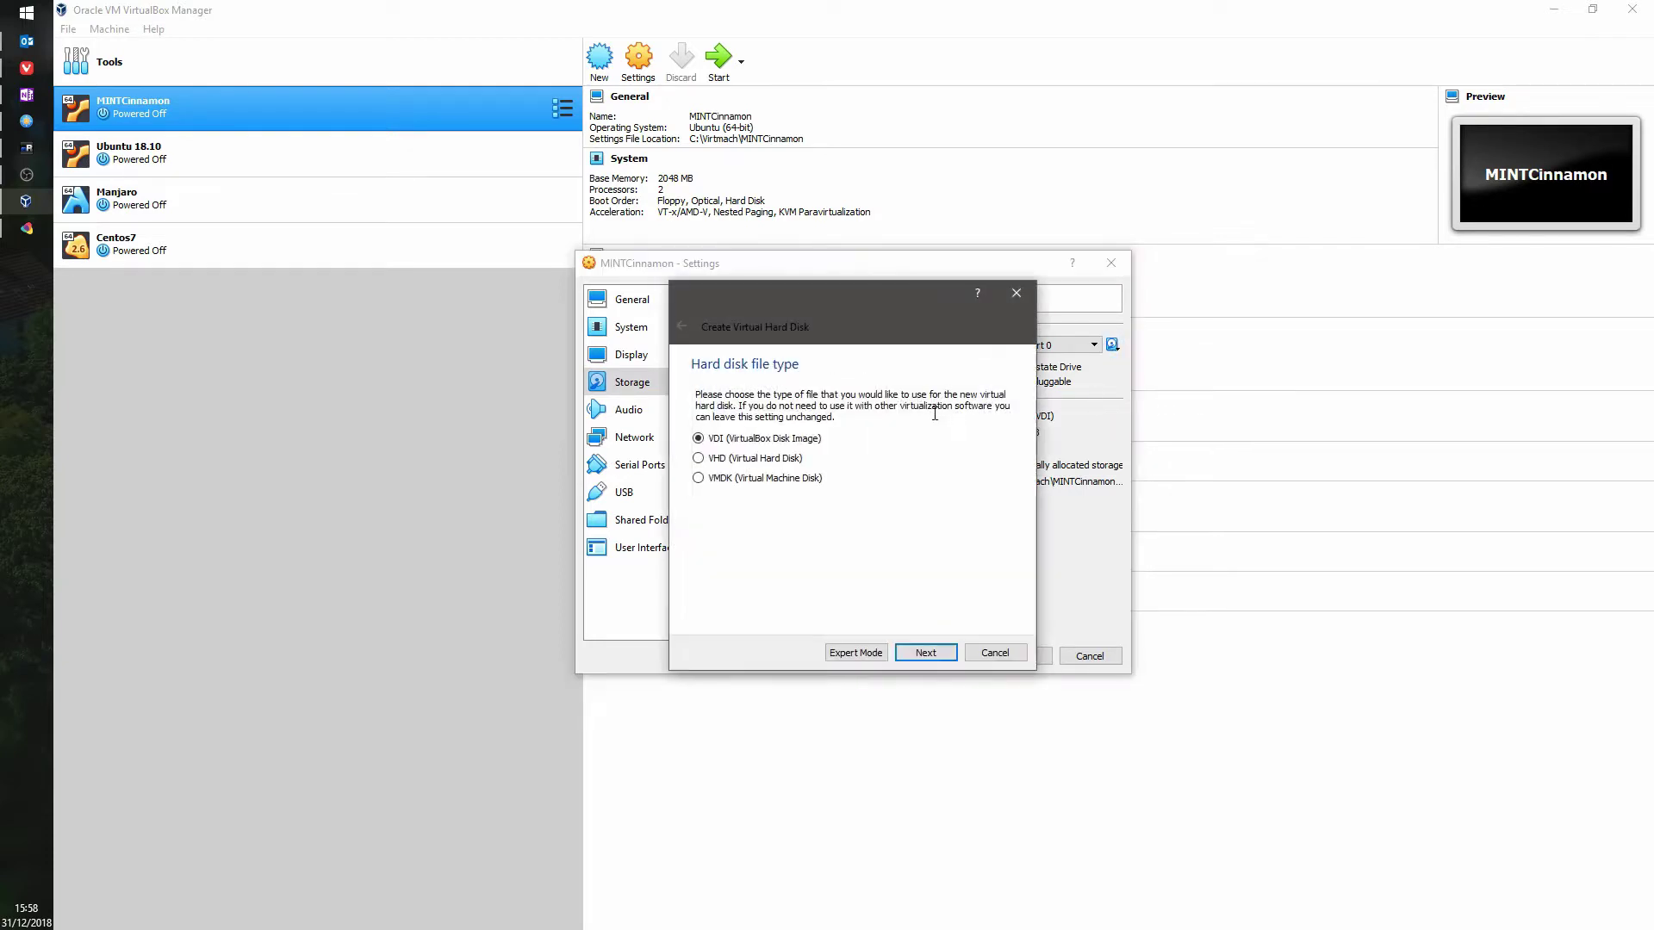
left_click(925, 655)
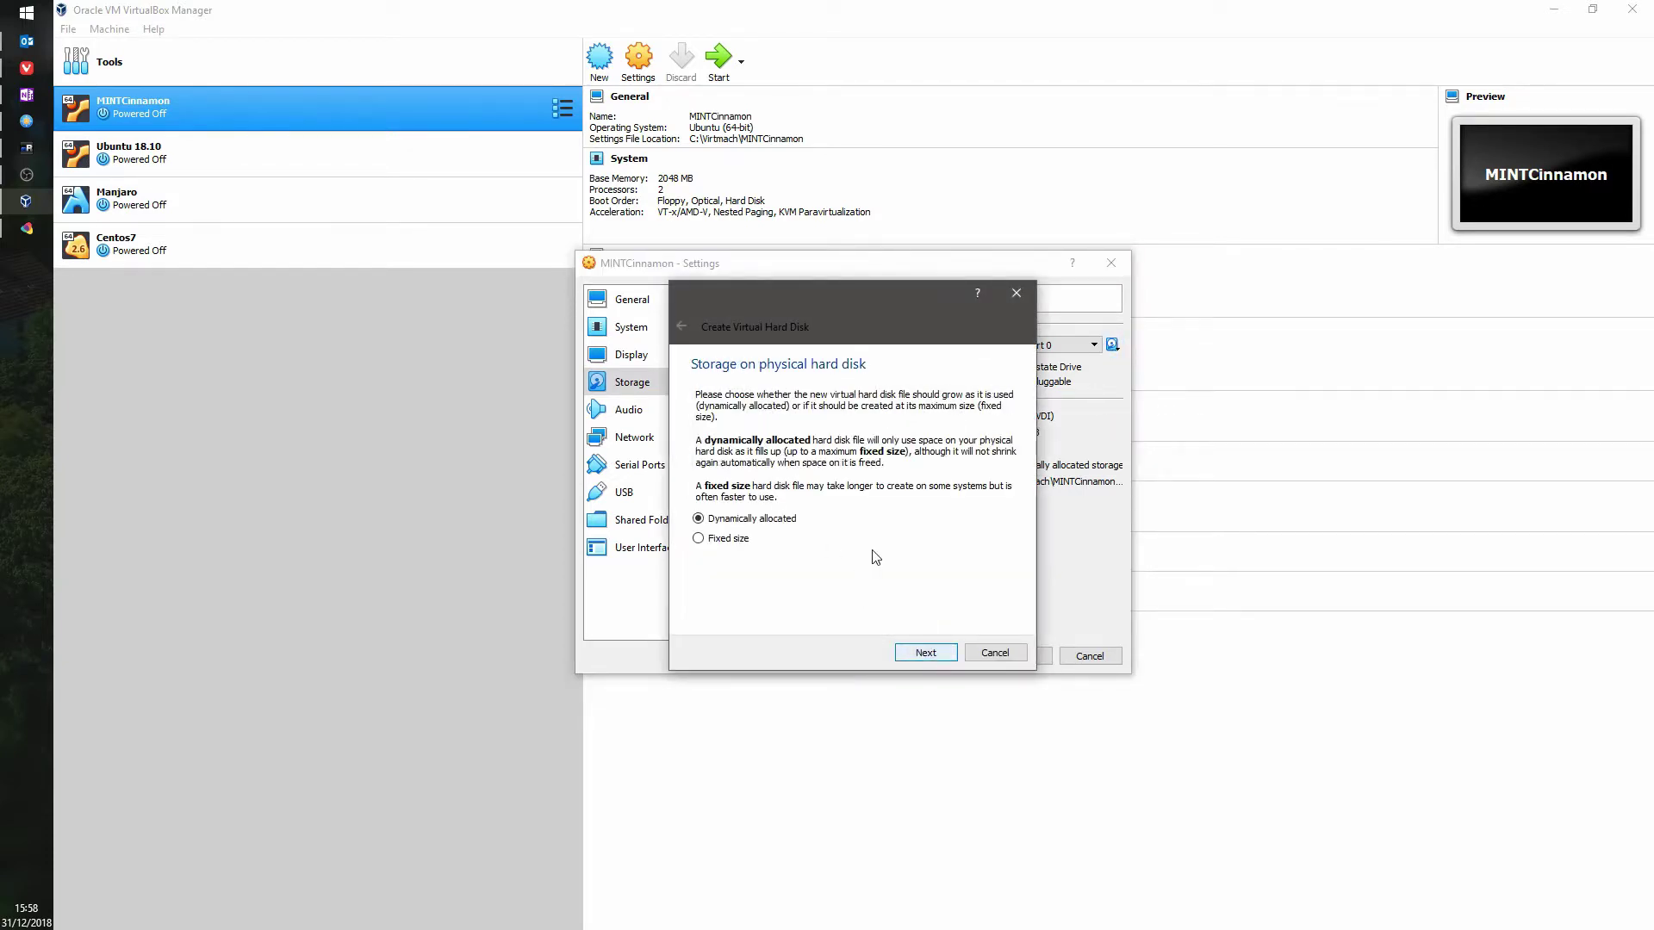
left_click(942, 652)
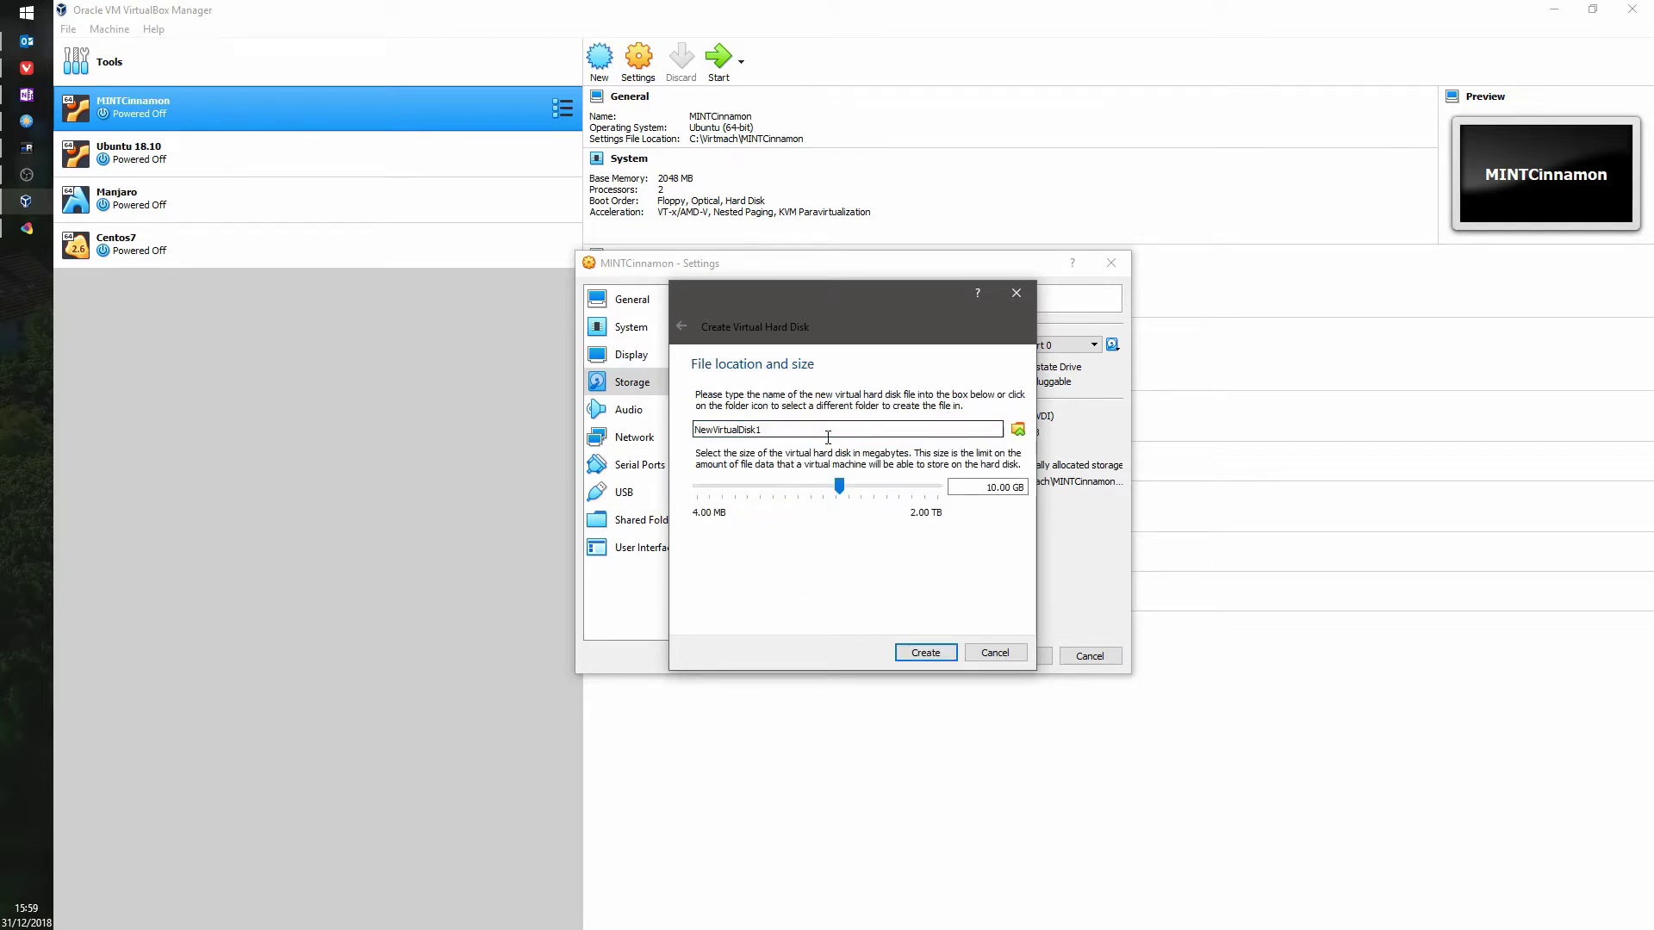
type("MINTCInnamon")
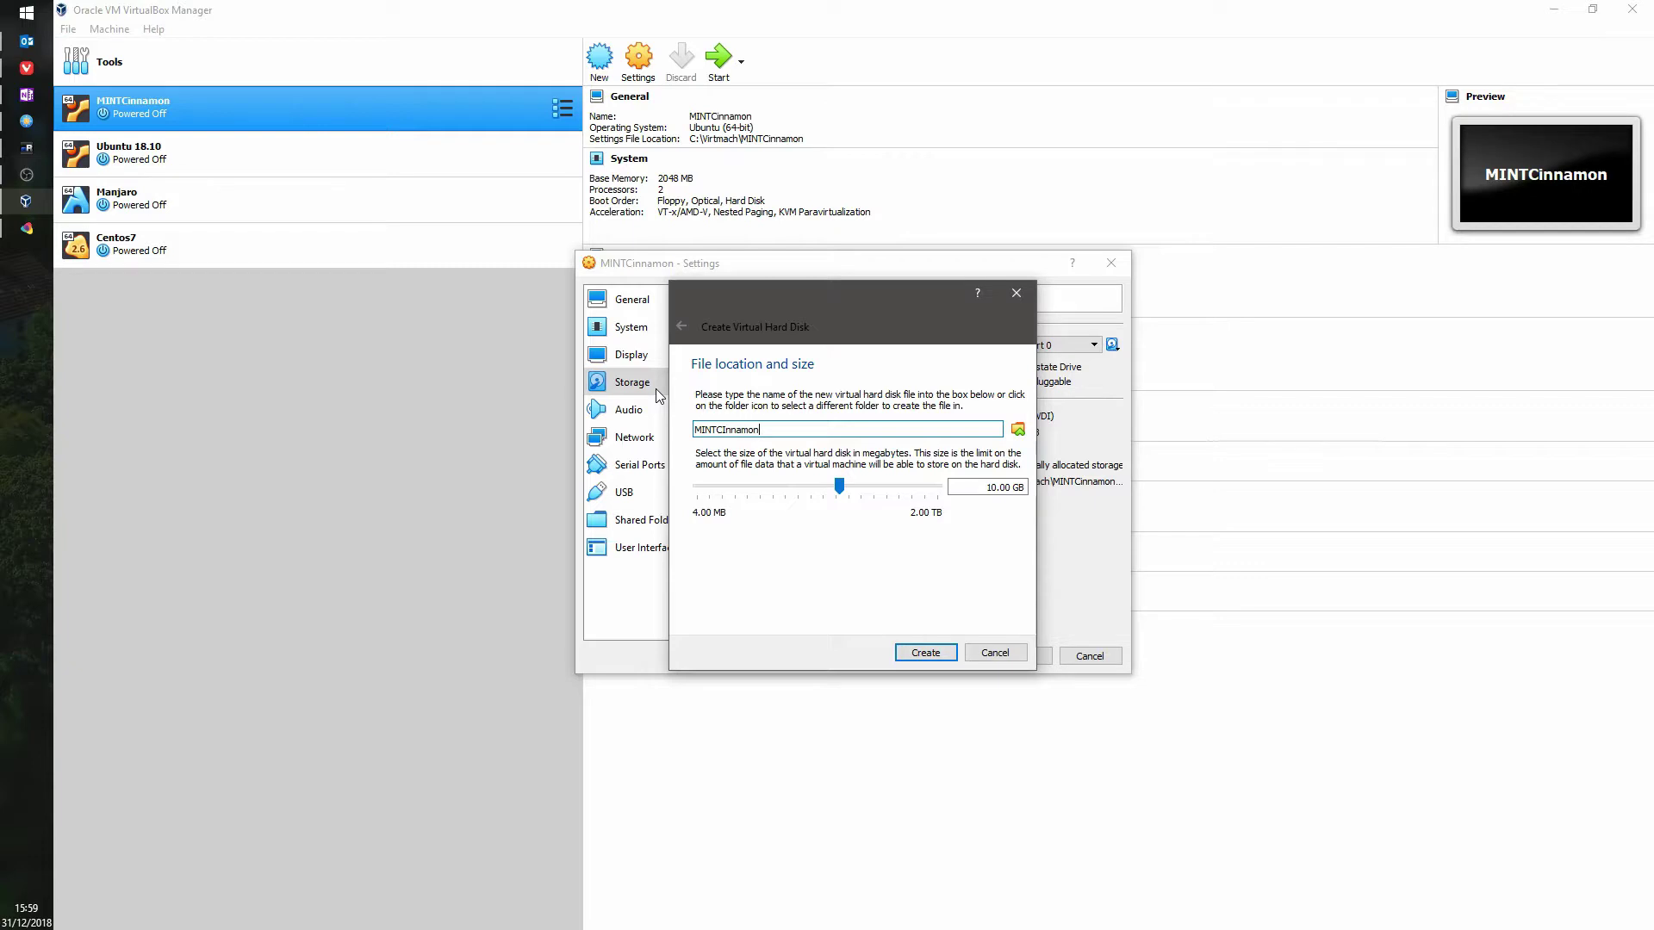
triple_click(956, 486)
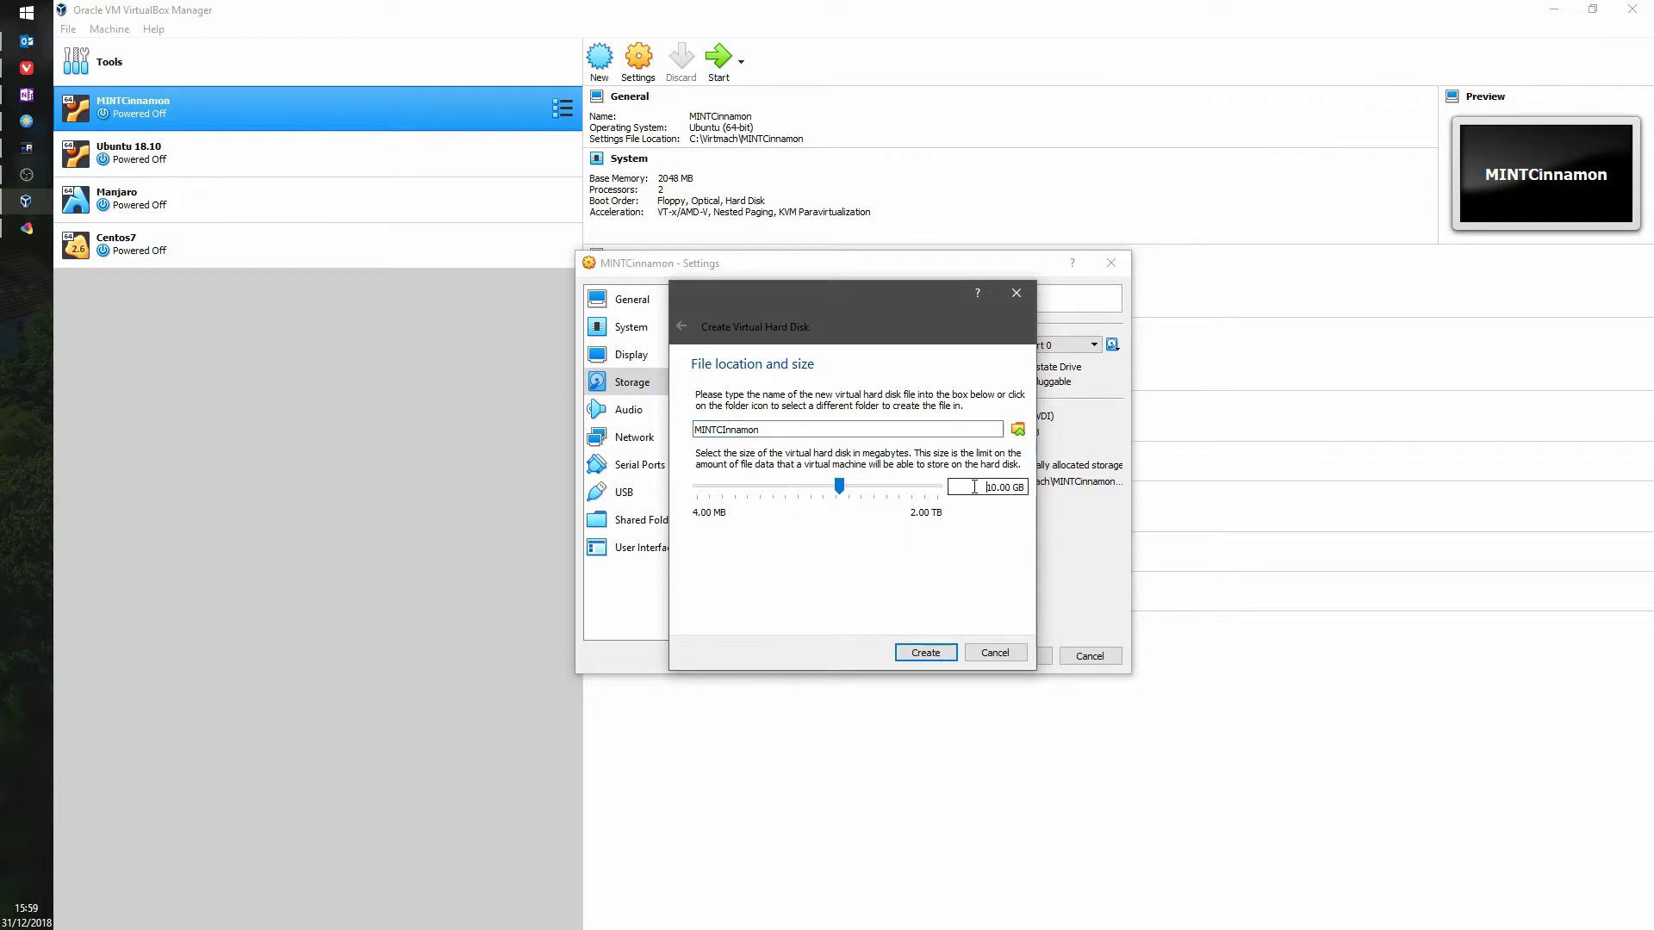
type("40GB")
key("Return")
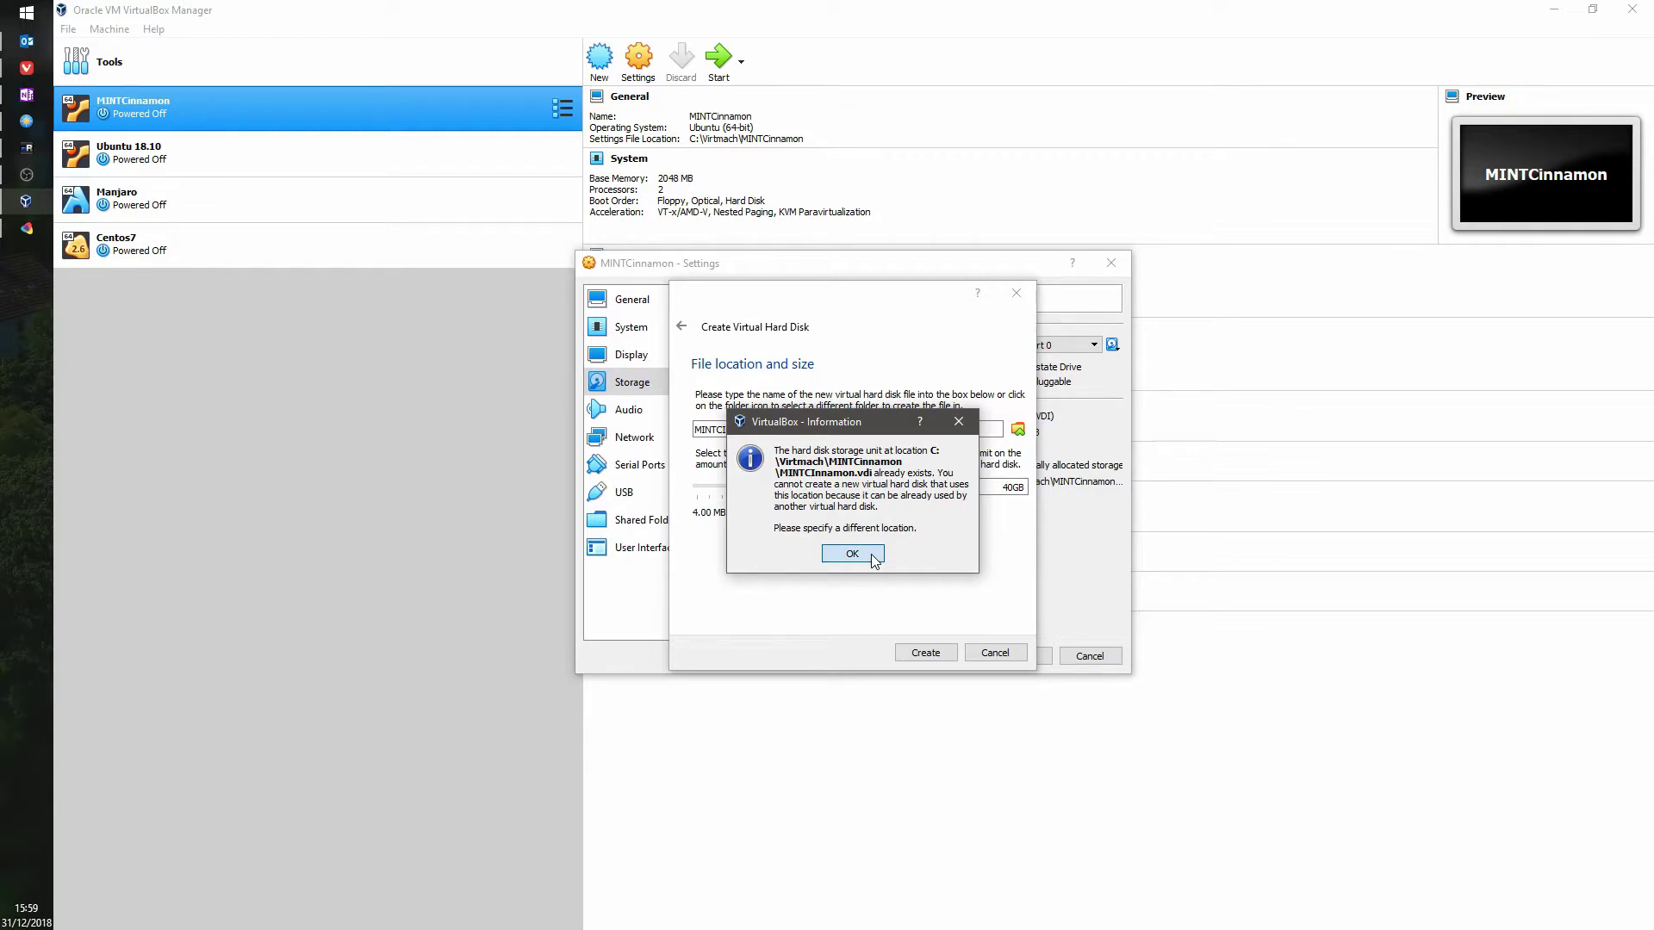
left_click(872, 557)
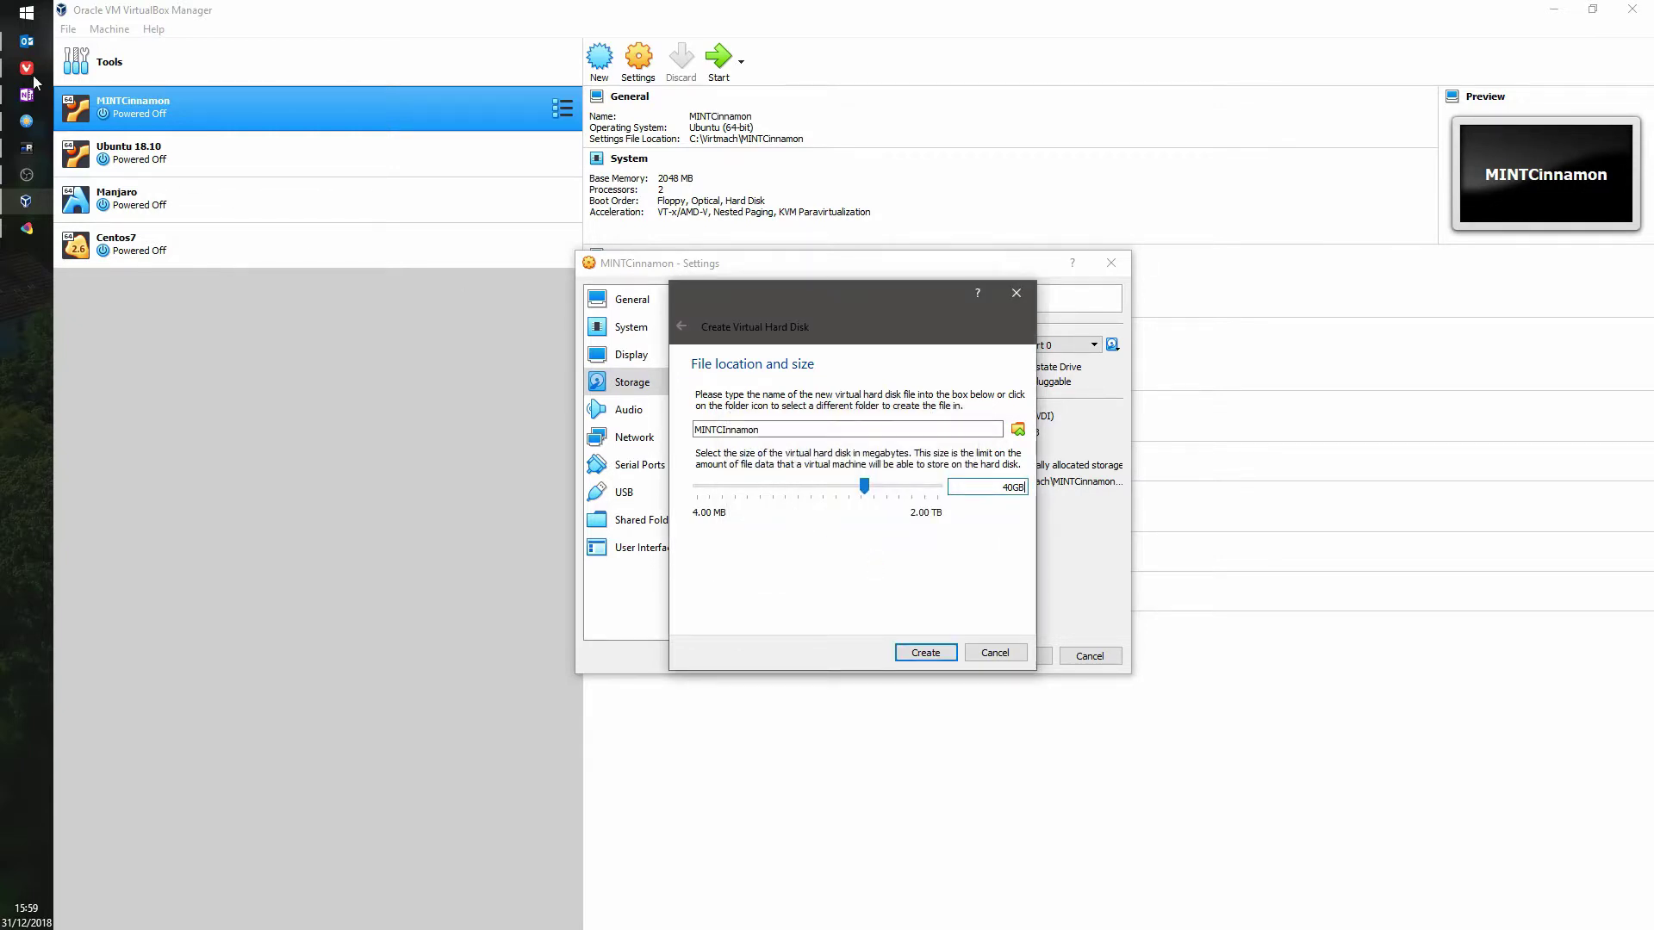
left_click(25, 121)
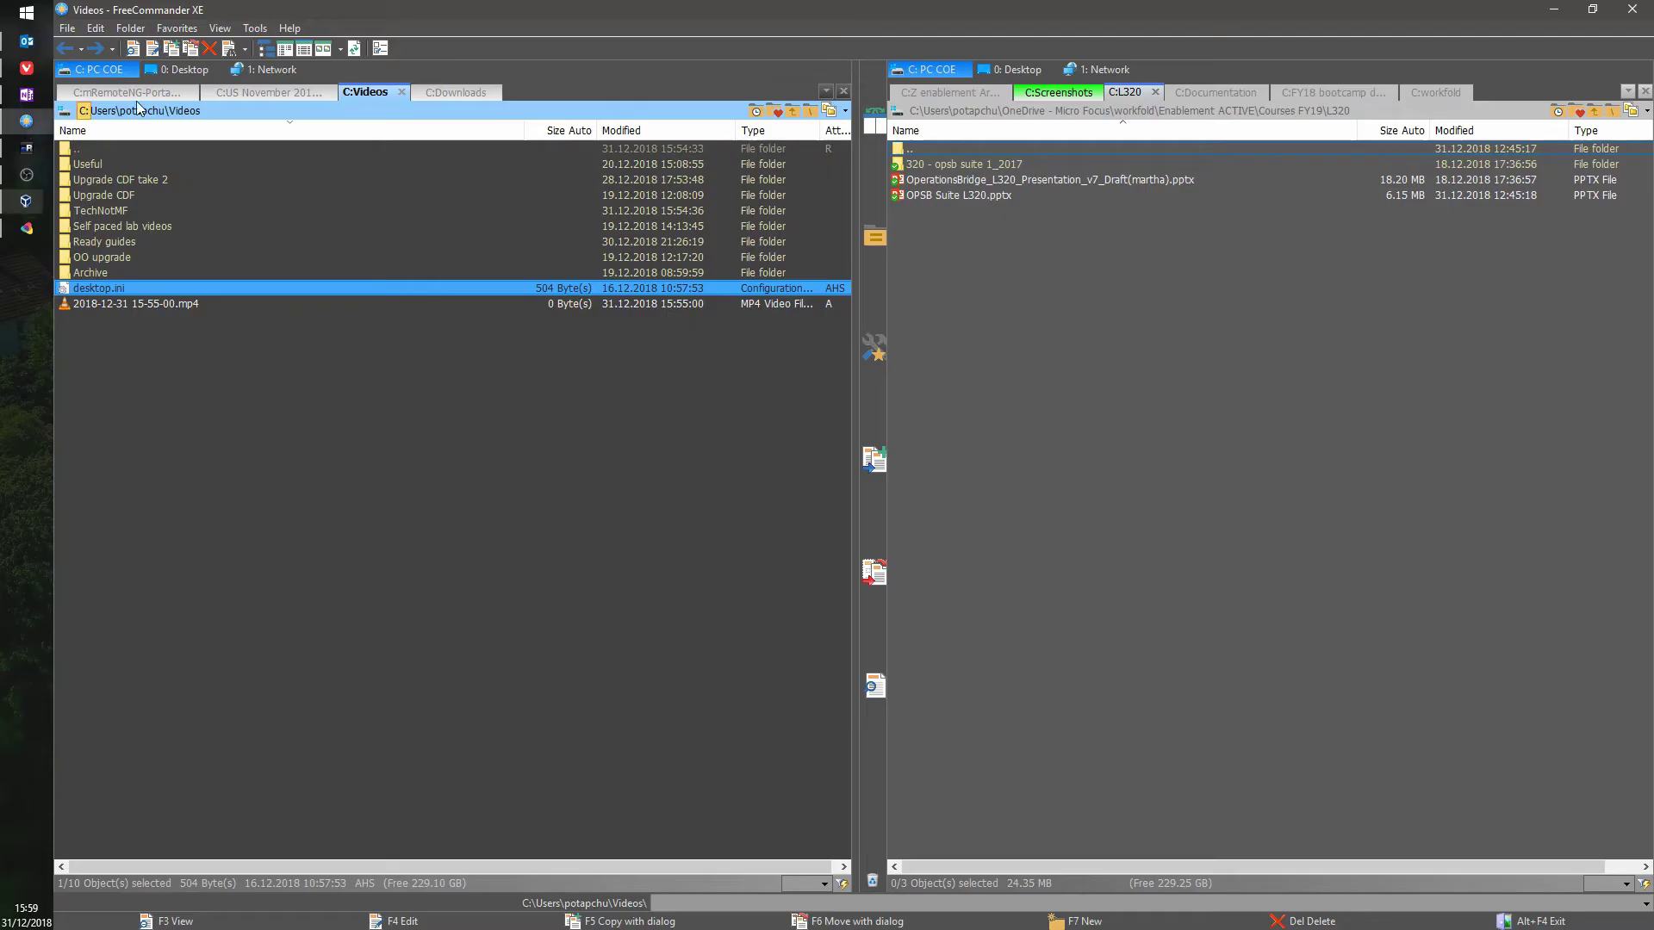
Step: Delete NewVirtualDisk1.vdi and MINTCinnamon.vdi from C:\Virtmach\MINTCinnamon
double_click(479, 91)
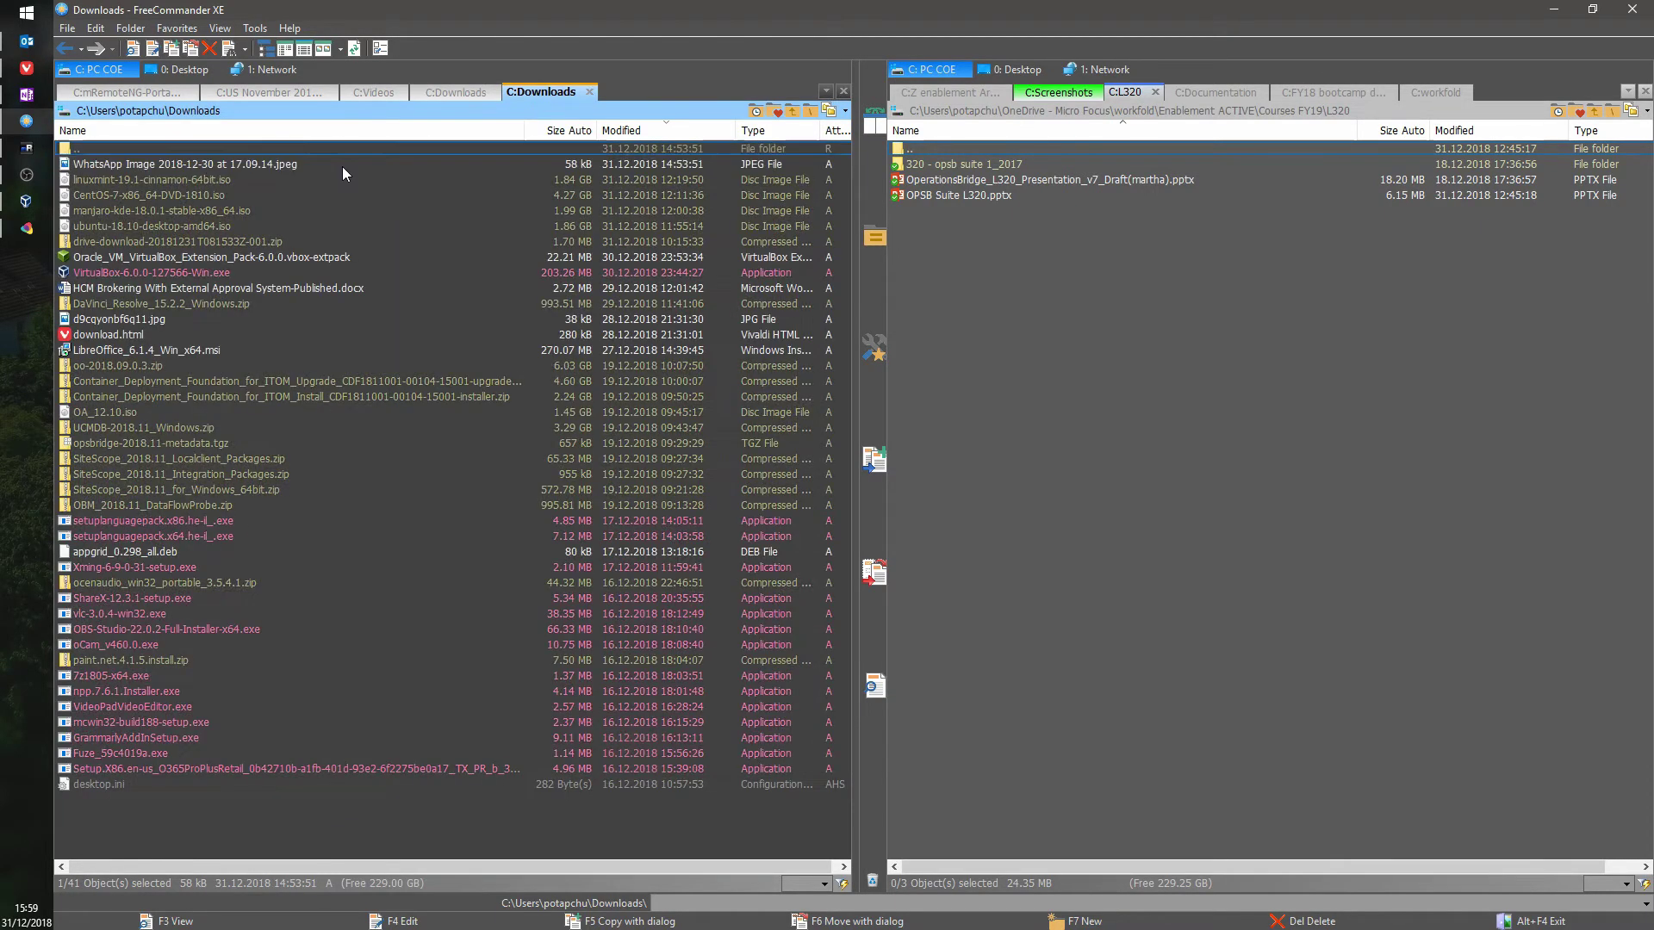
left_click(82, 110)
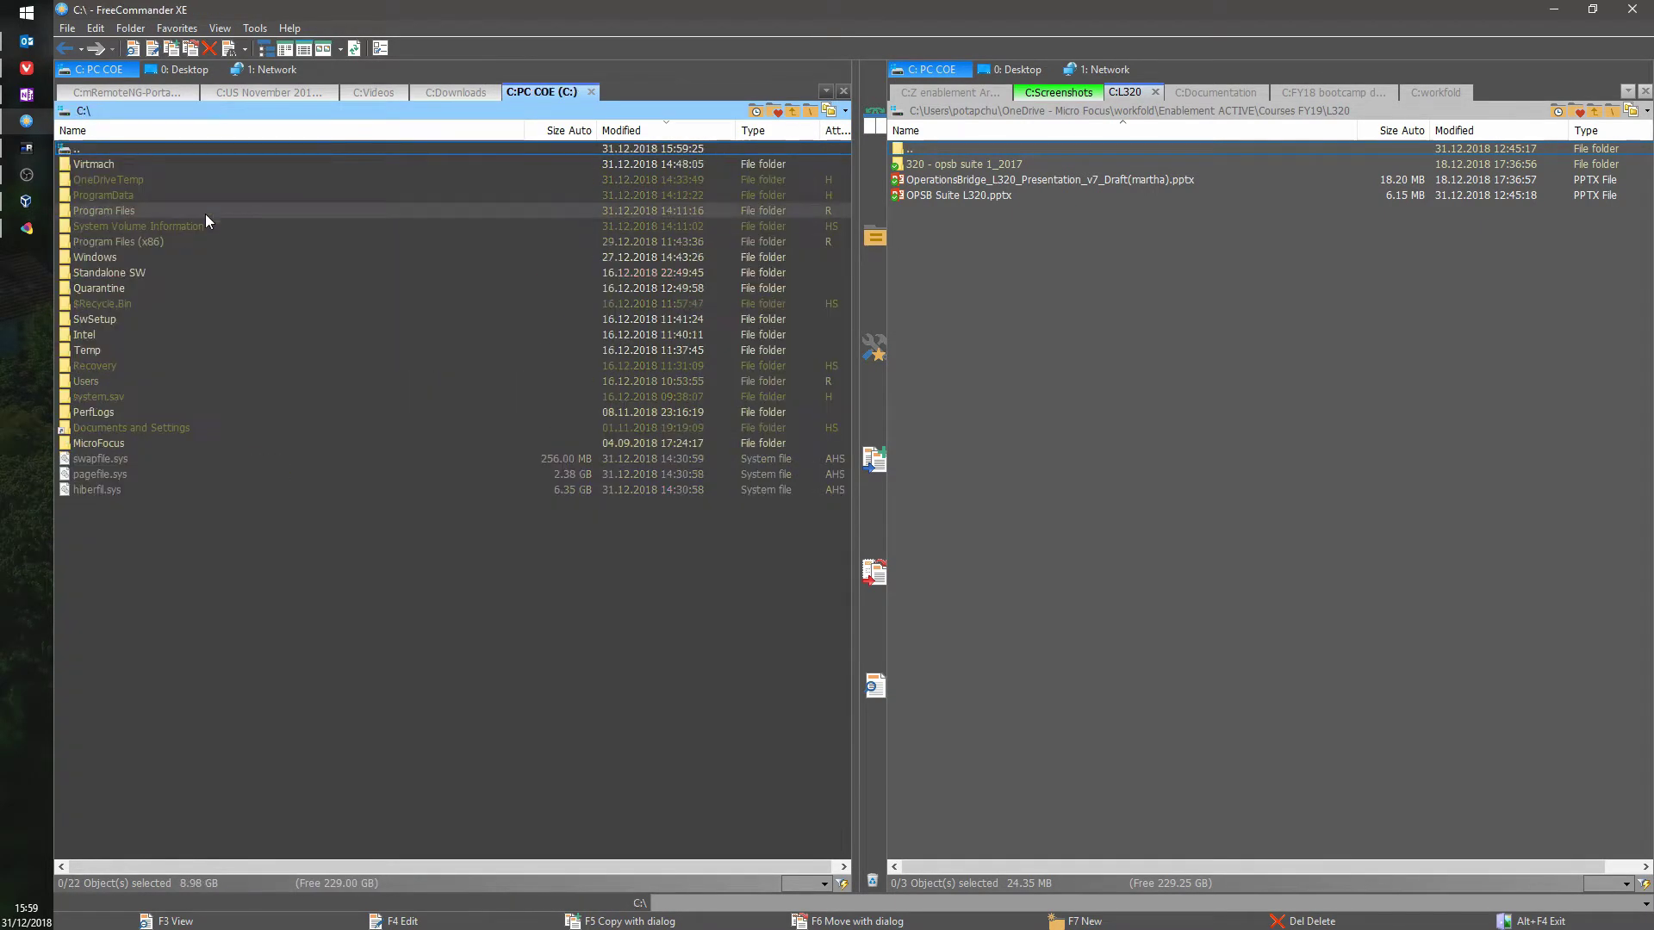
double_click(105, 172)
double_click(143, 166)
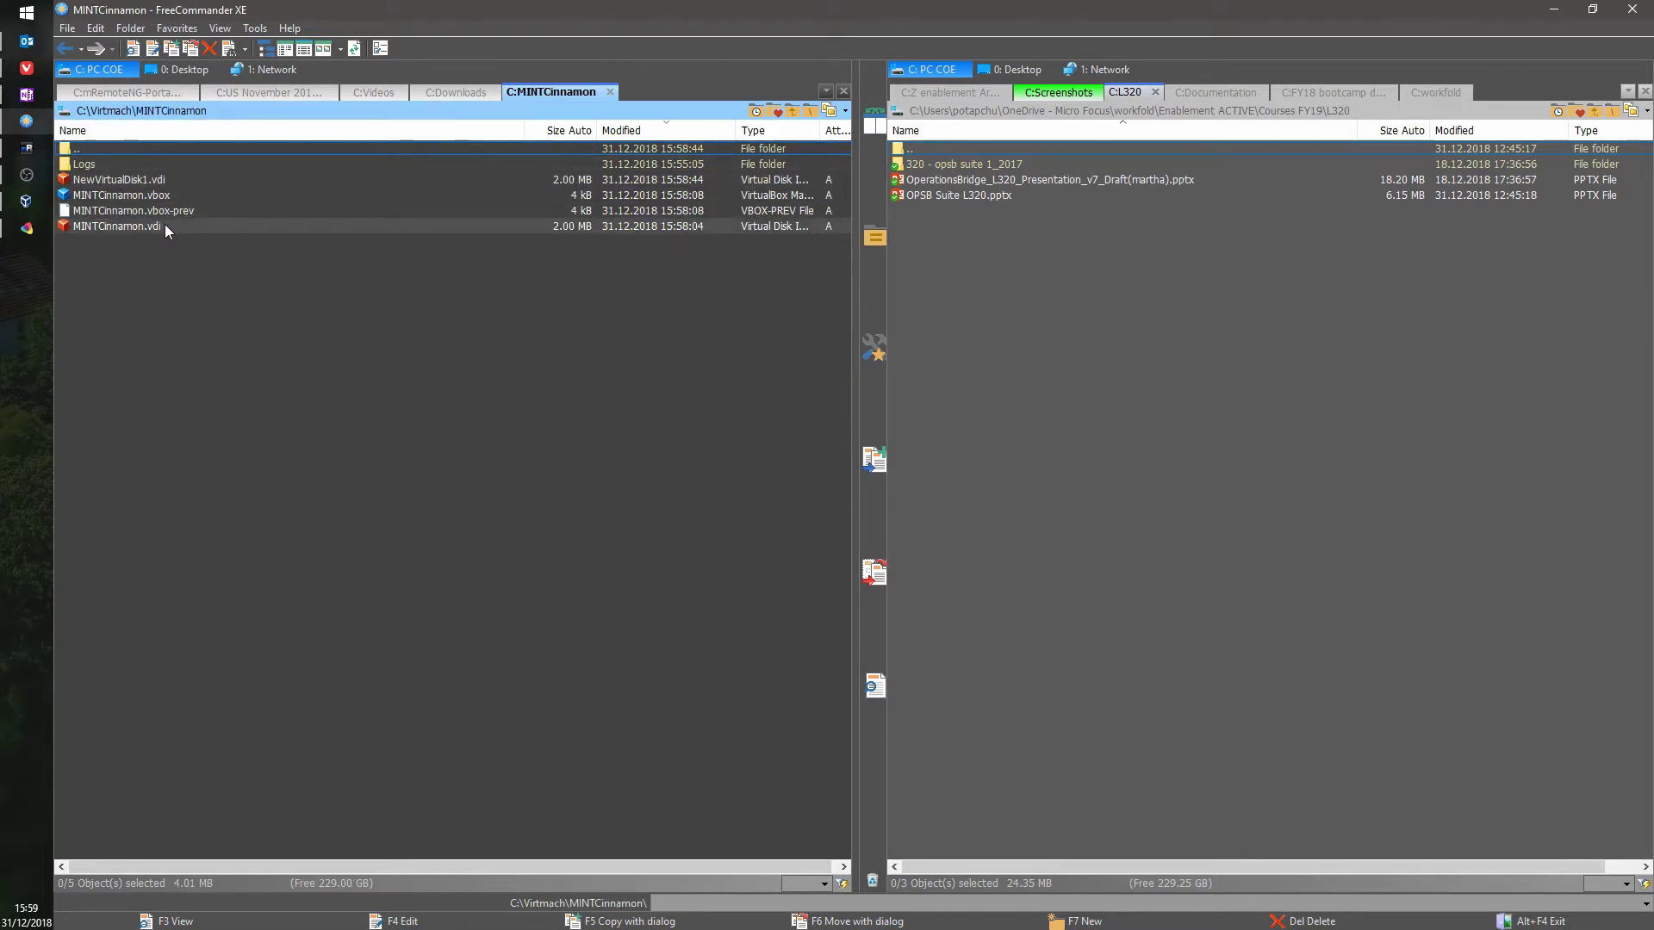
left_click(162, 181)
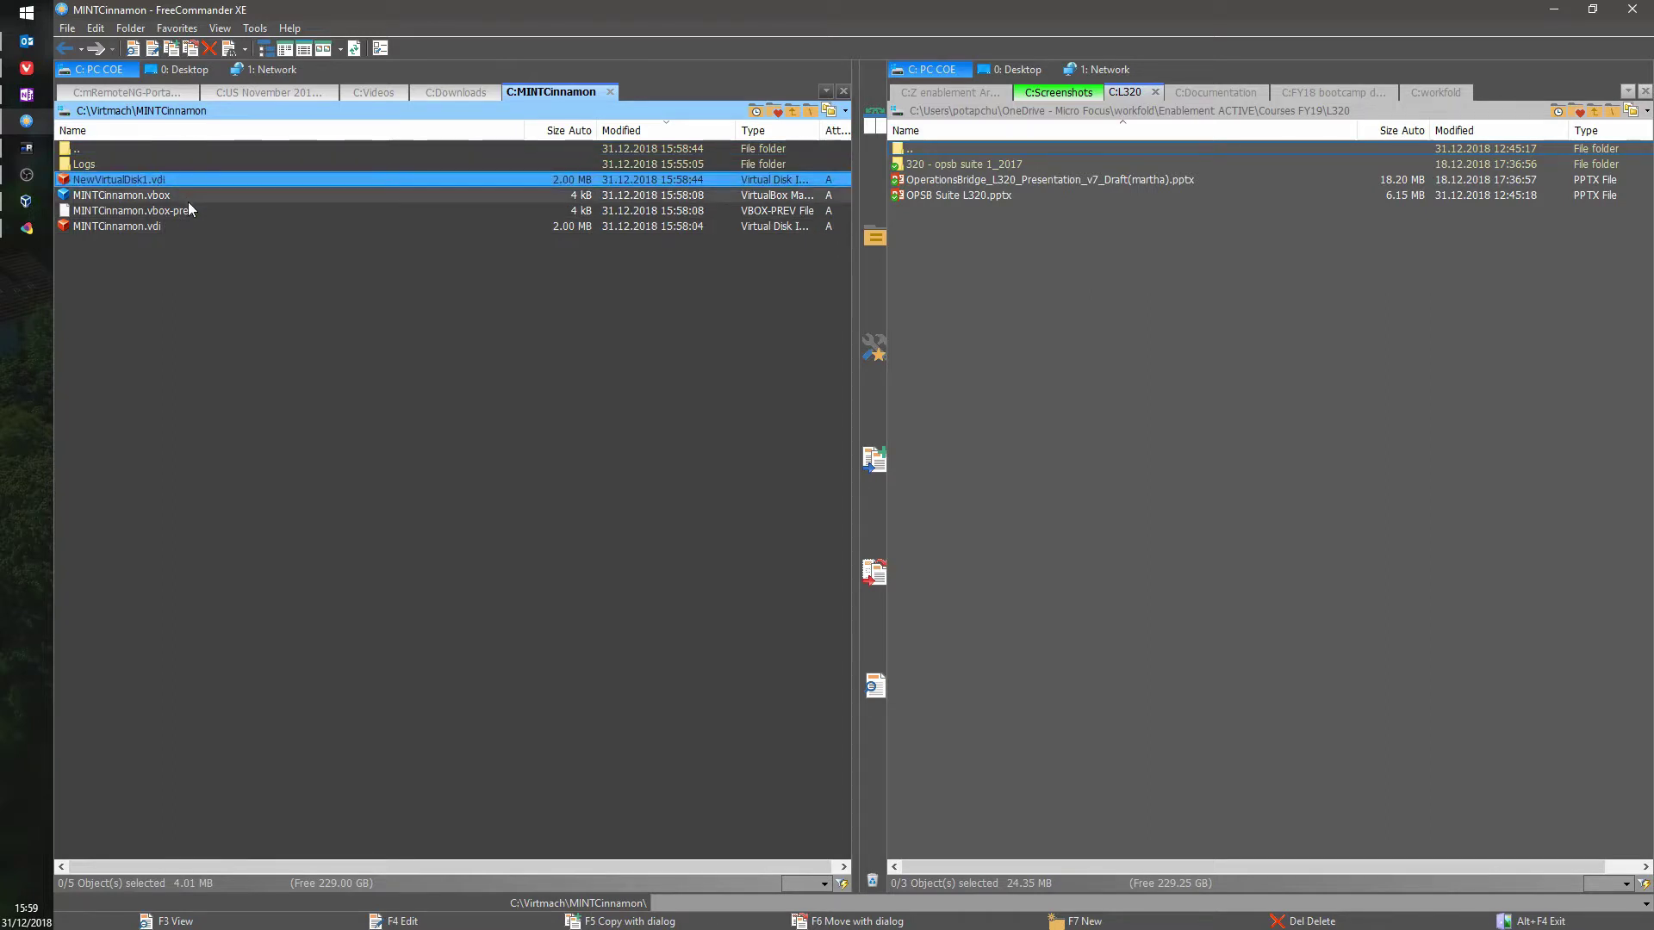
left_click(158, 227, "ctrl")
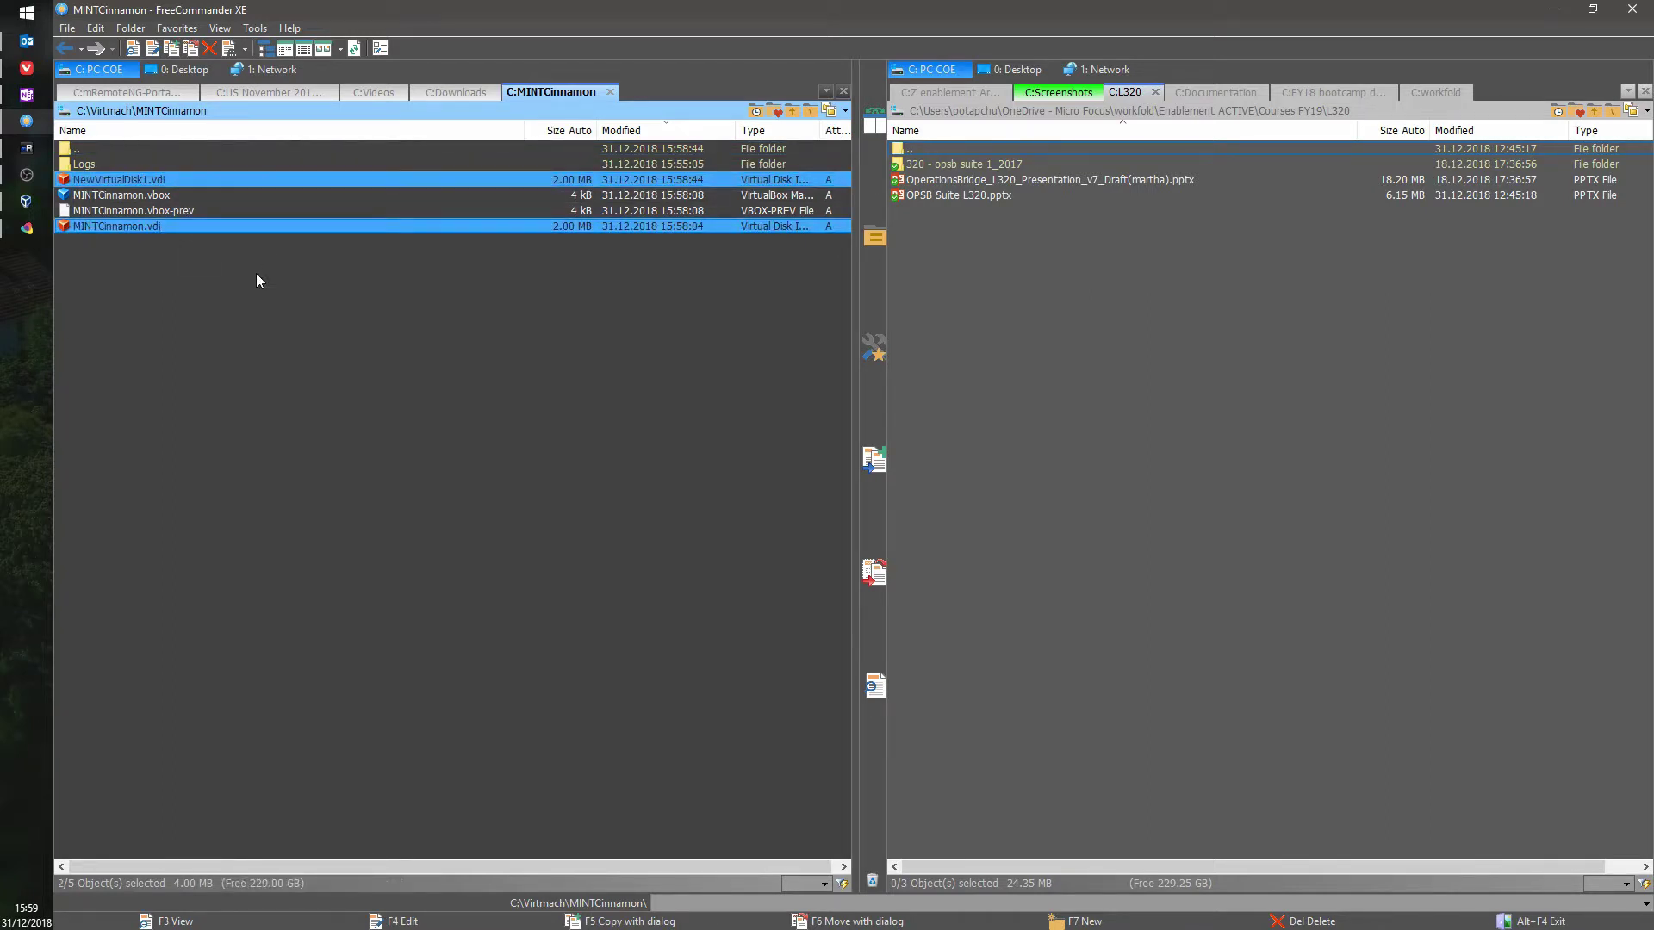
key("Delete")
key("Return")
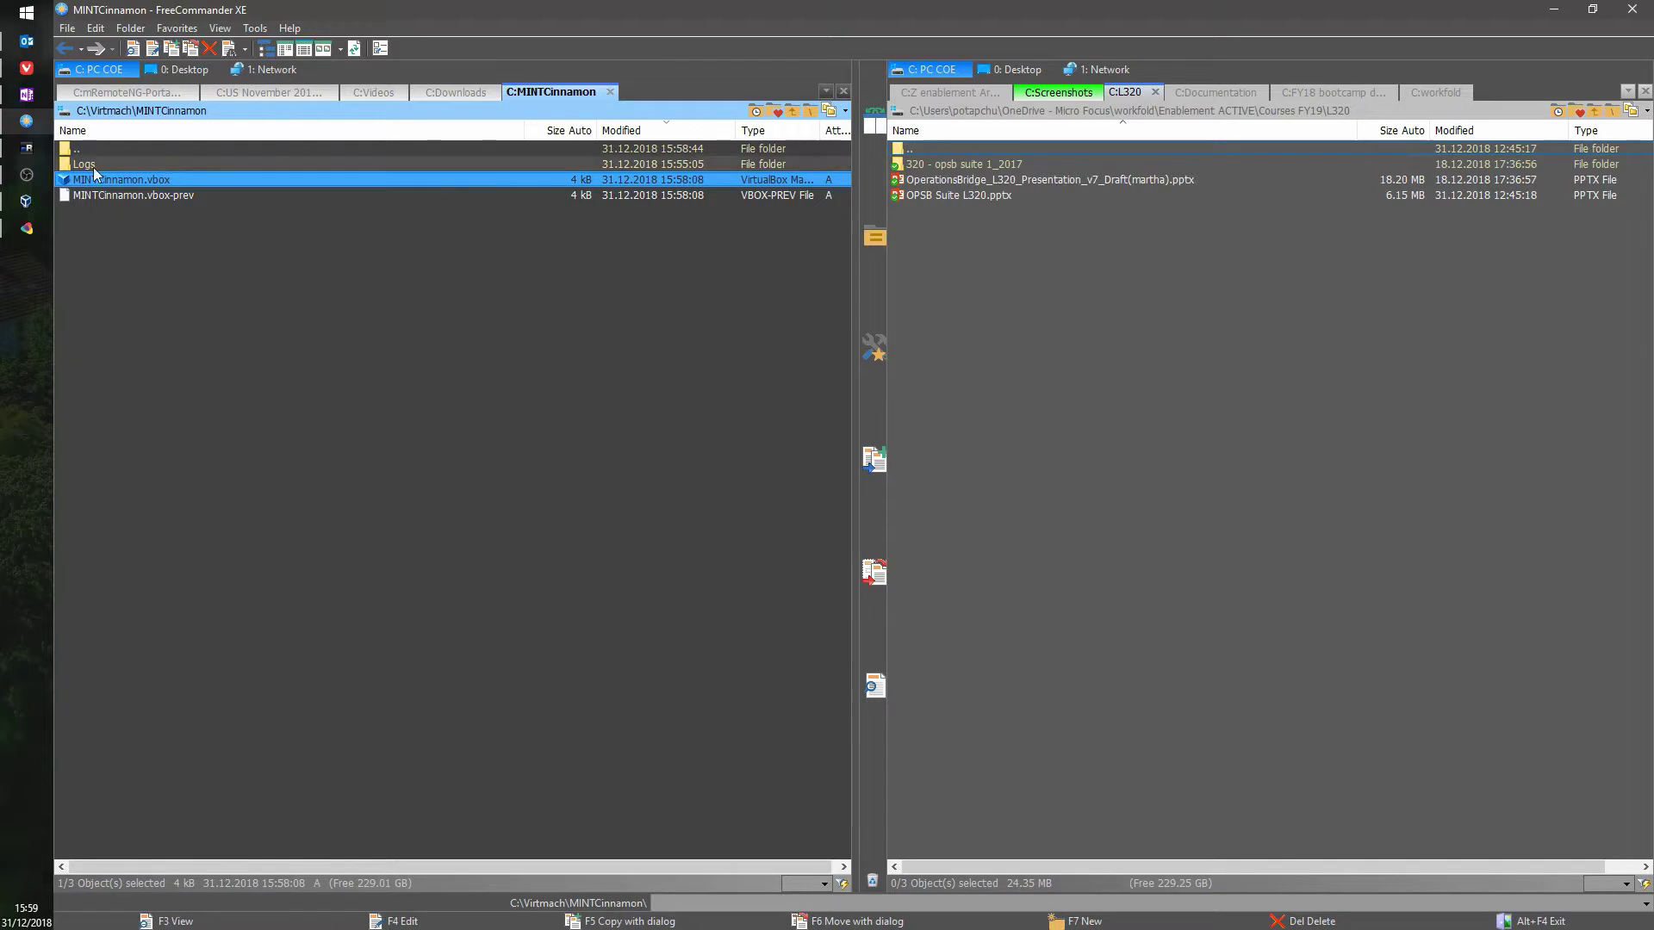
Step: Open C:\Virtmach\Centos7 and select Centos7.vdi
double_click(79, 149)
double_click(119, 177)
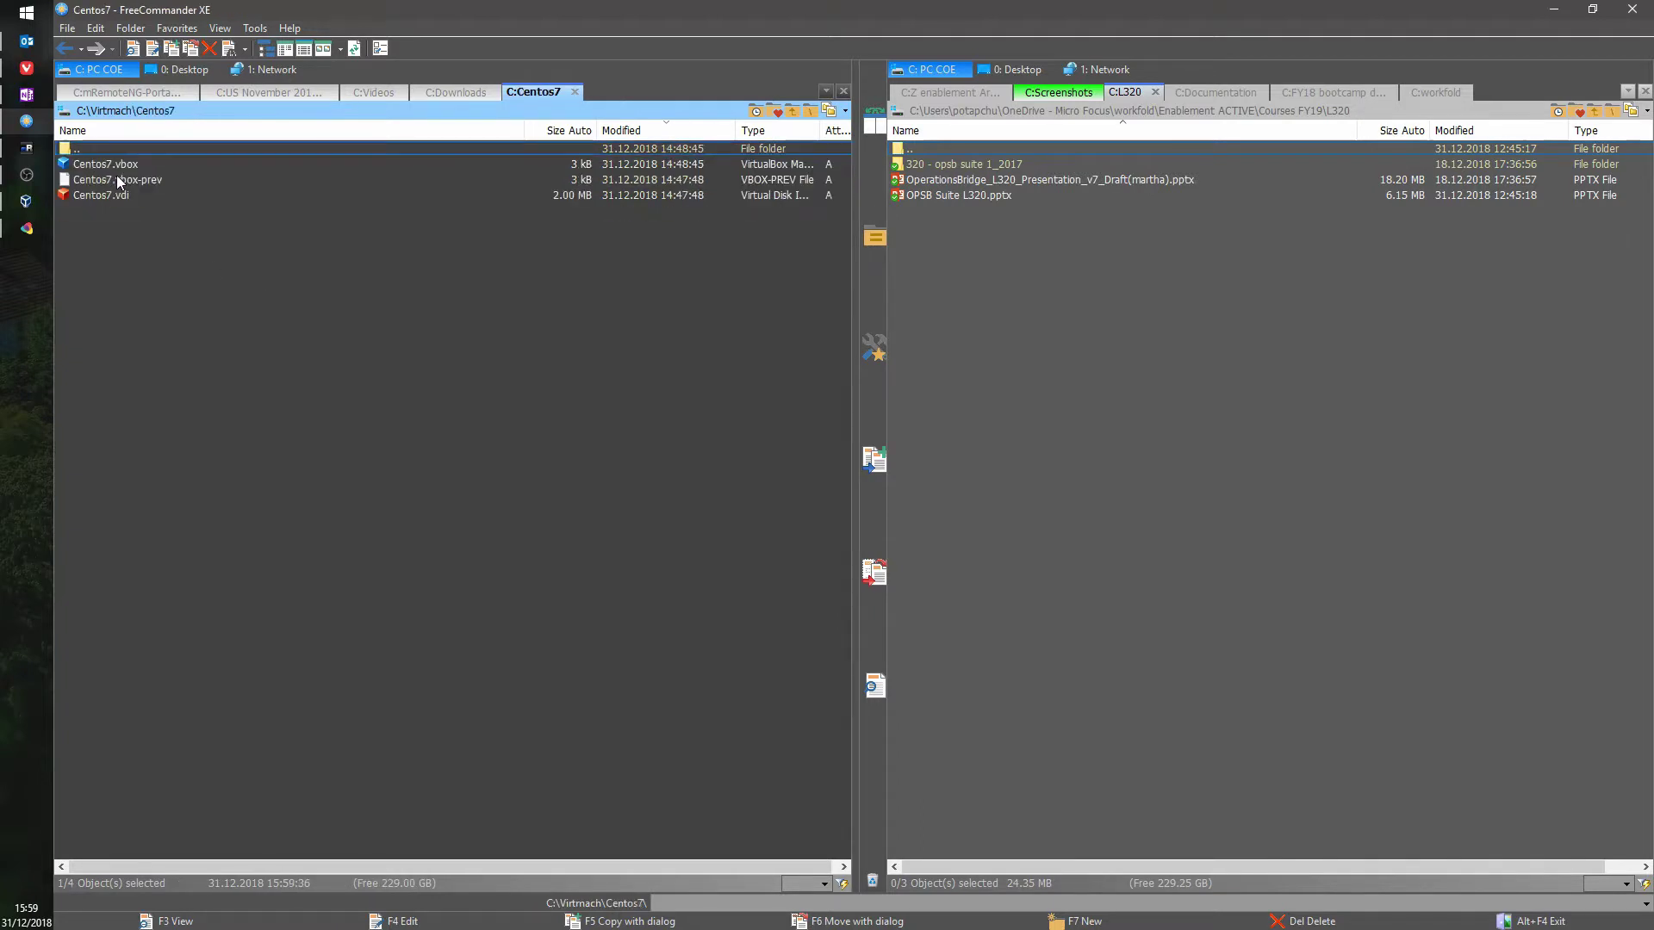
left_click(126, 193)
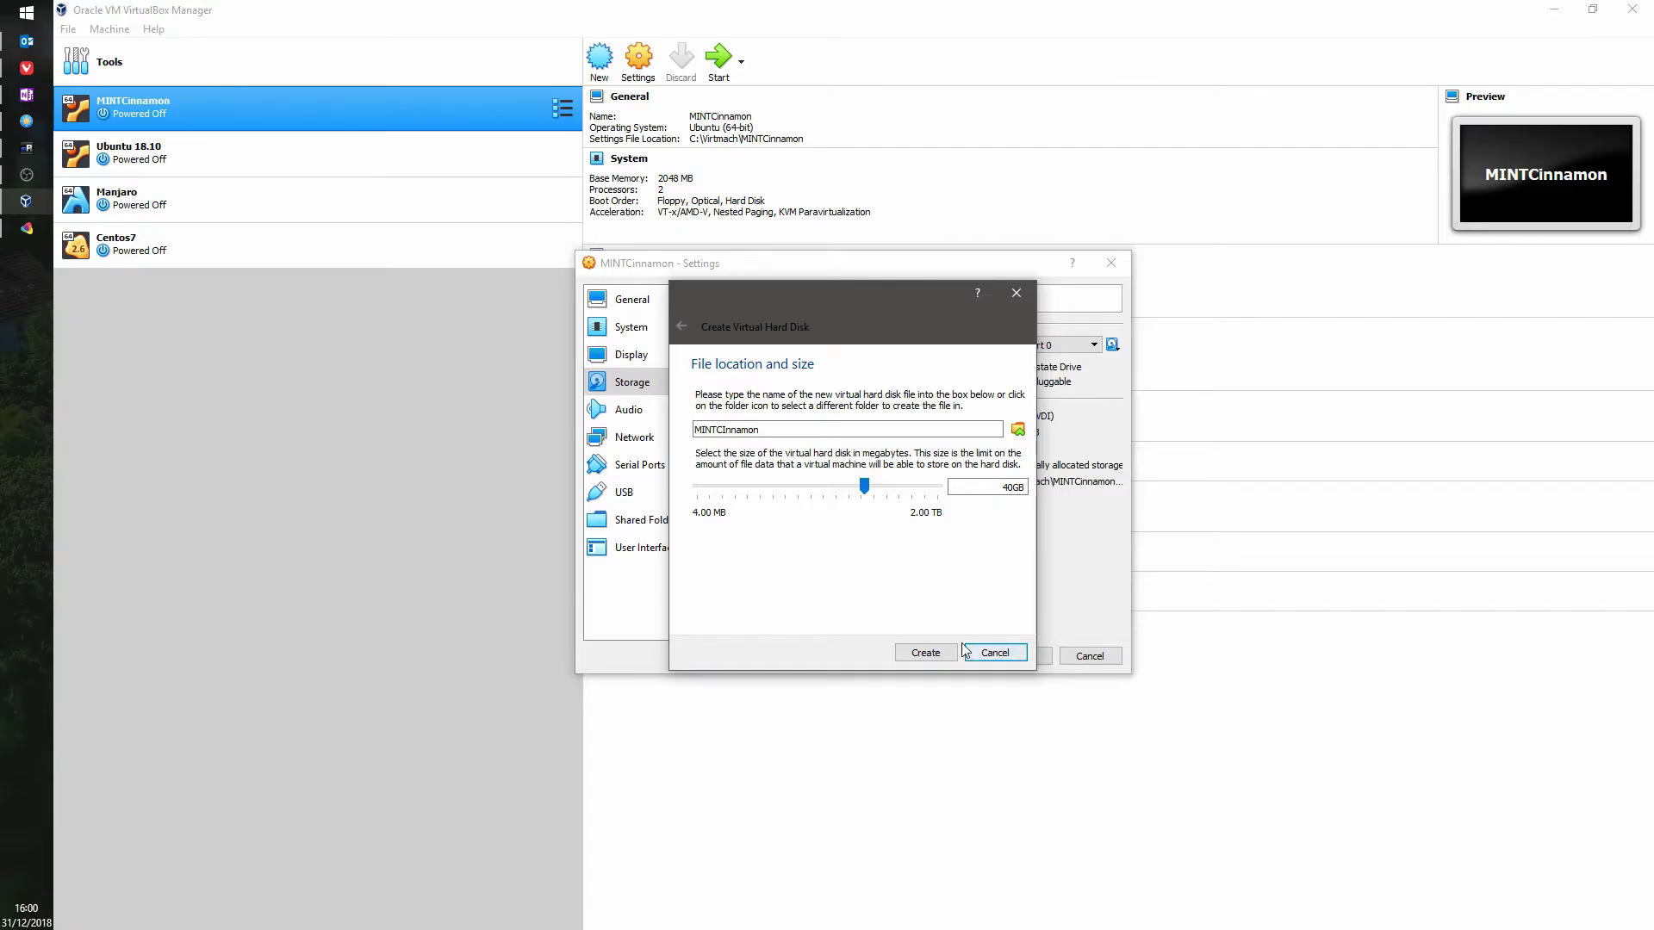
Step: Cancel the open Settings and remove the MINTCinnamon.vdi attachment from MINTCinnamon's storage
left_click(992, 650)
left_click(1082, 651)
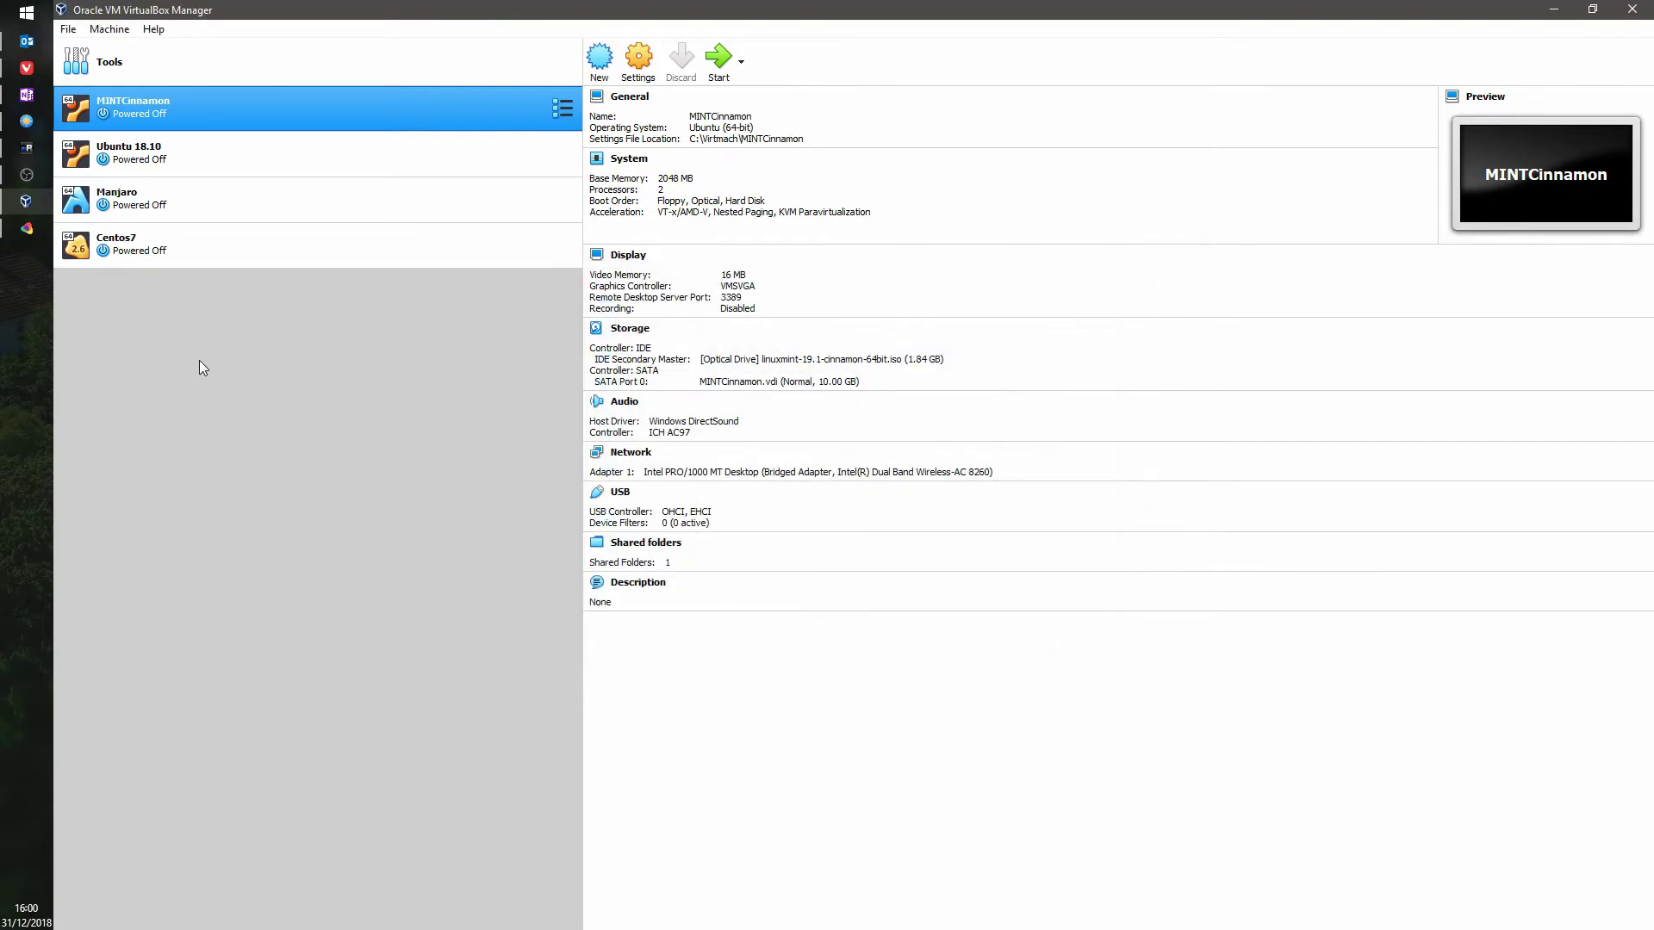
right_click(125, 95)
left_click(166, 103)
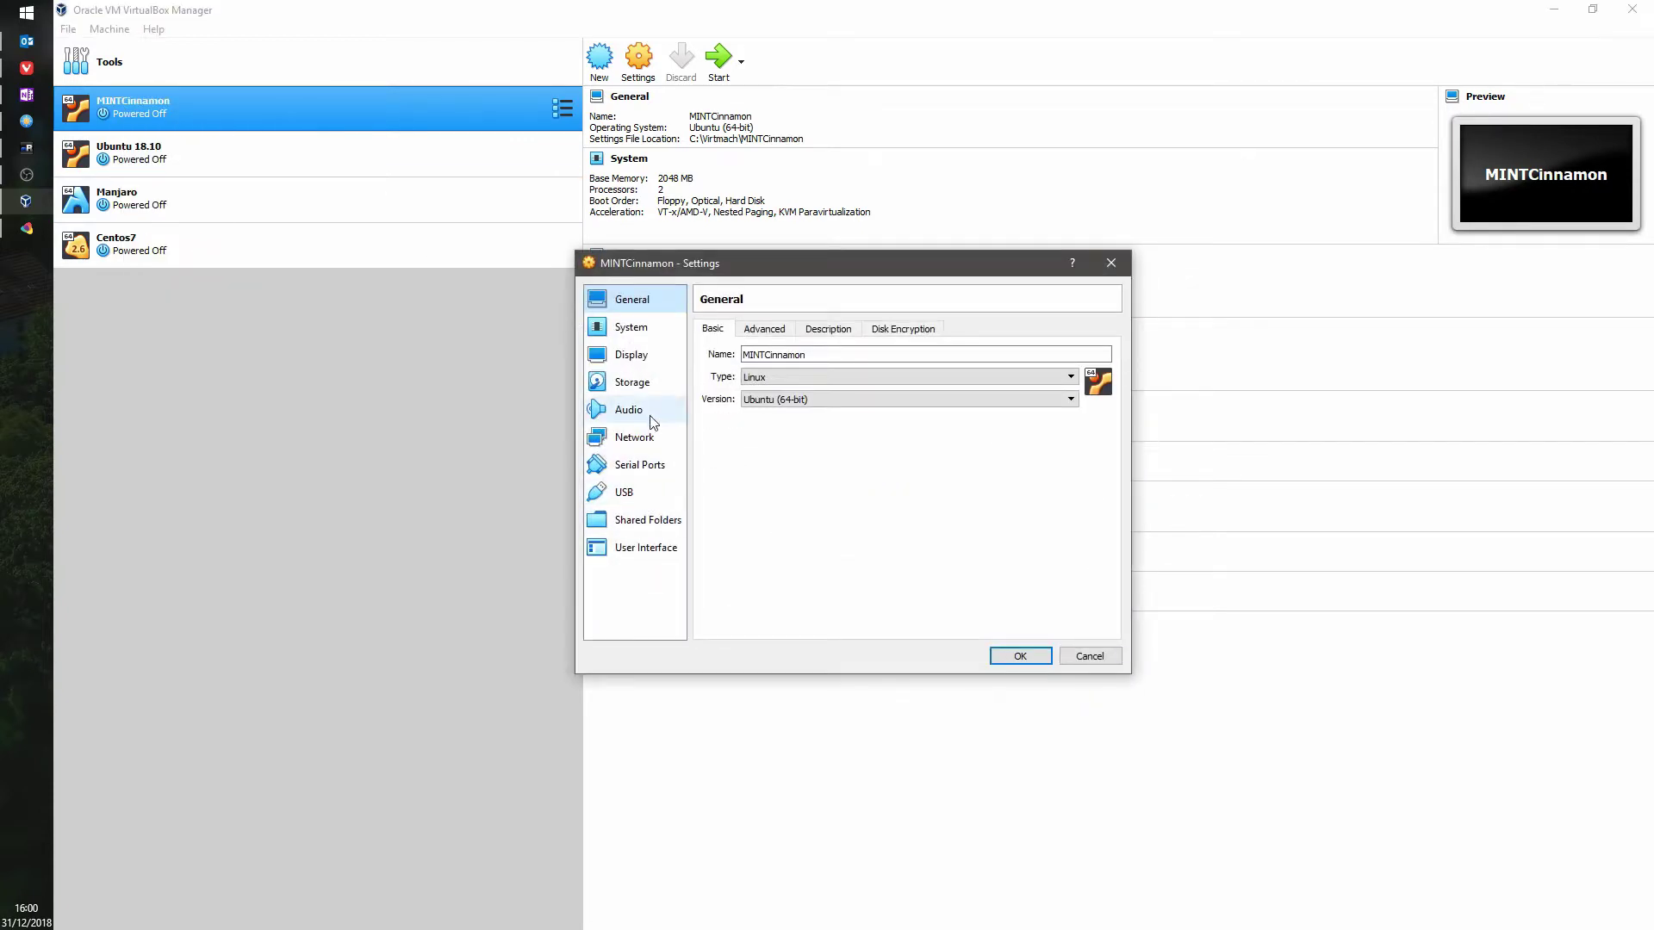
left_click(633, 384)
left_click(857, 419)
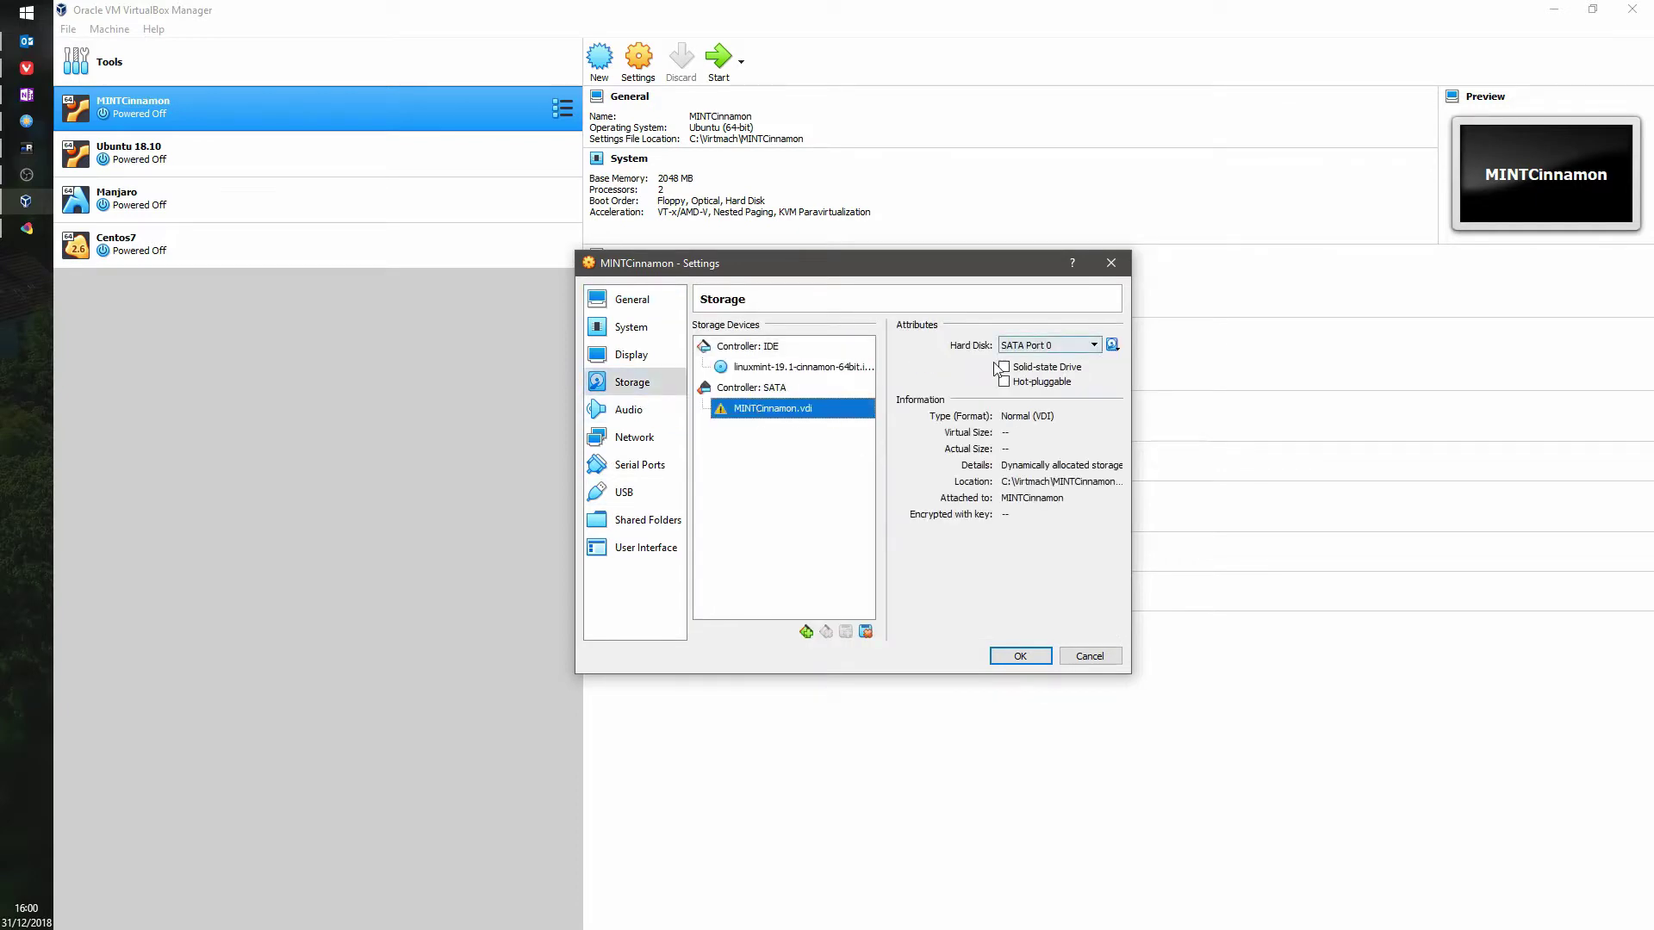
left_click(867, 633)
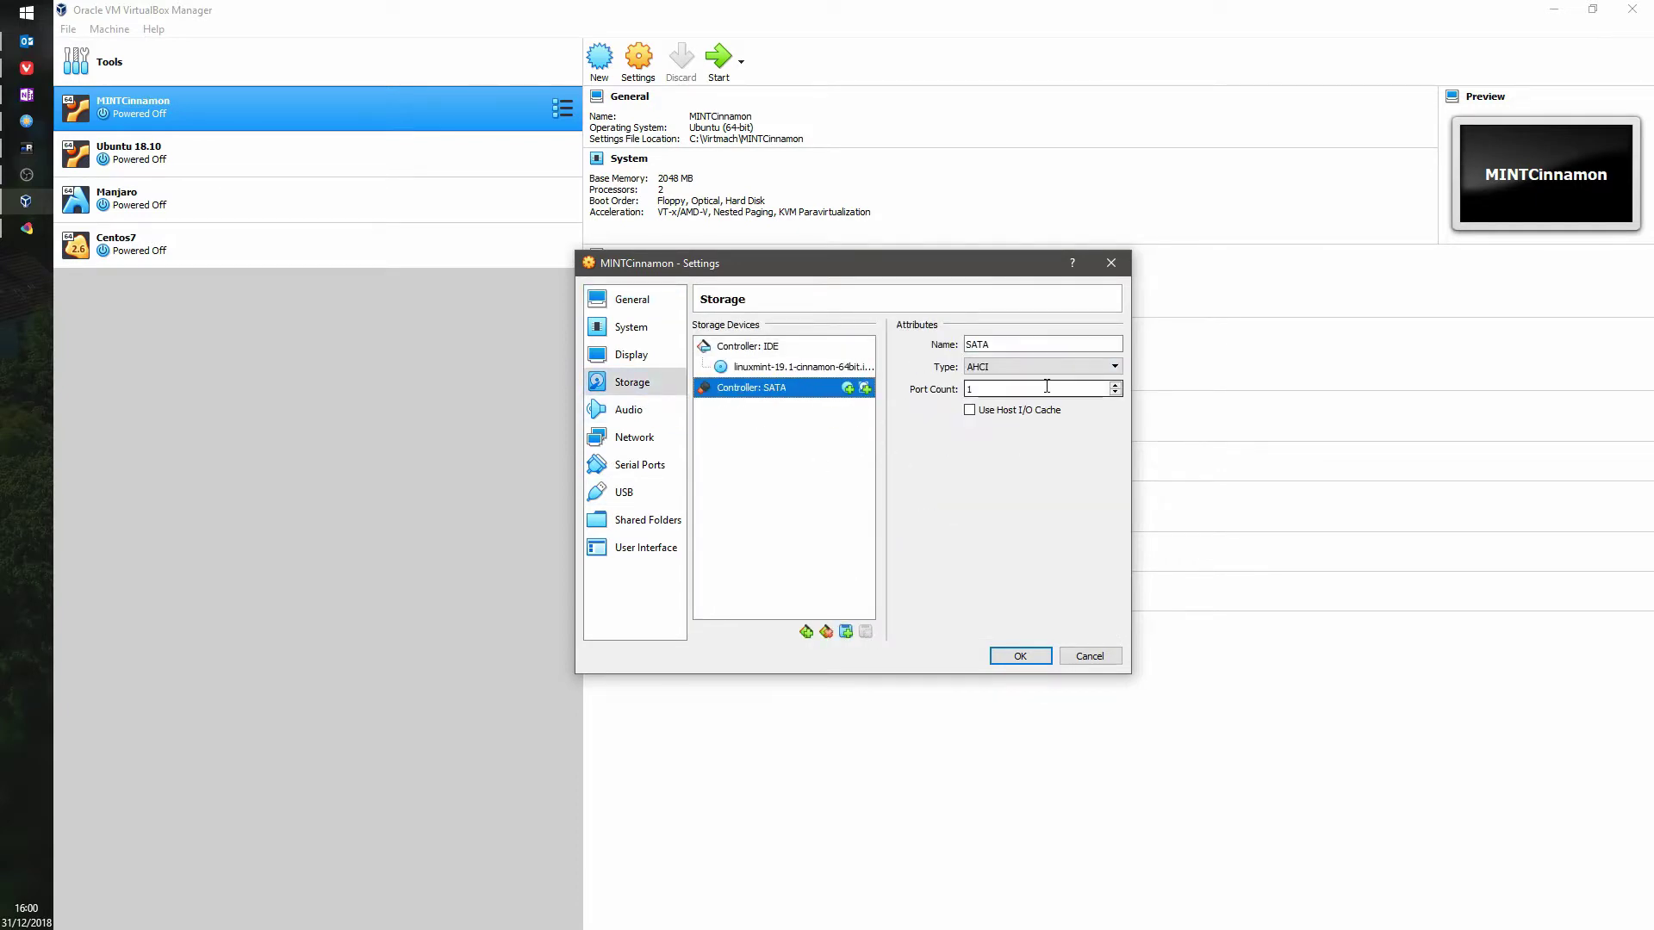
Step: Add a hard disk to the SATA controller, choosing to create a new disk file
left_click(864, 388)
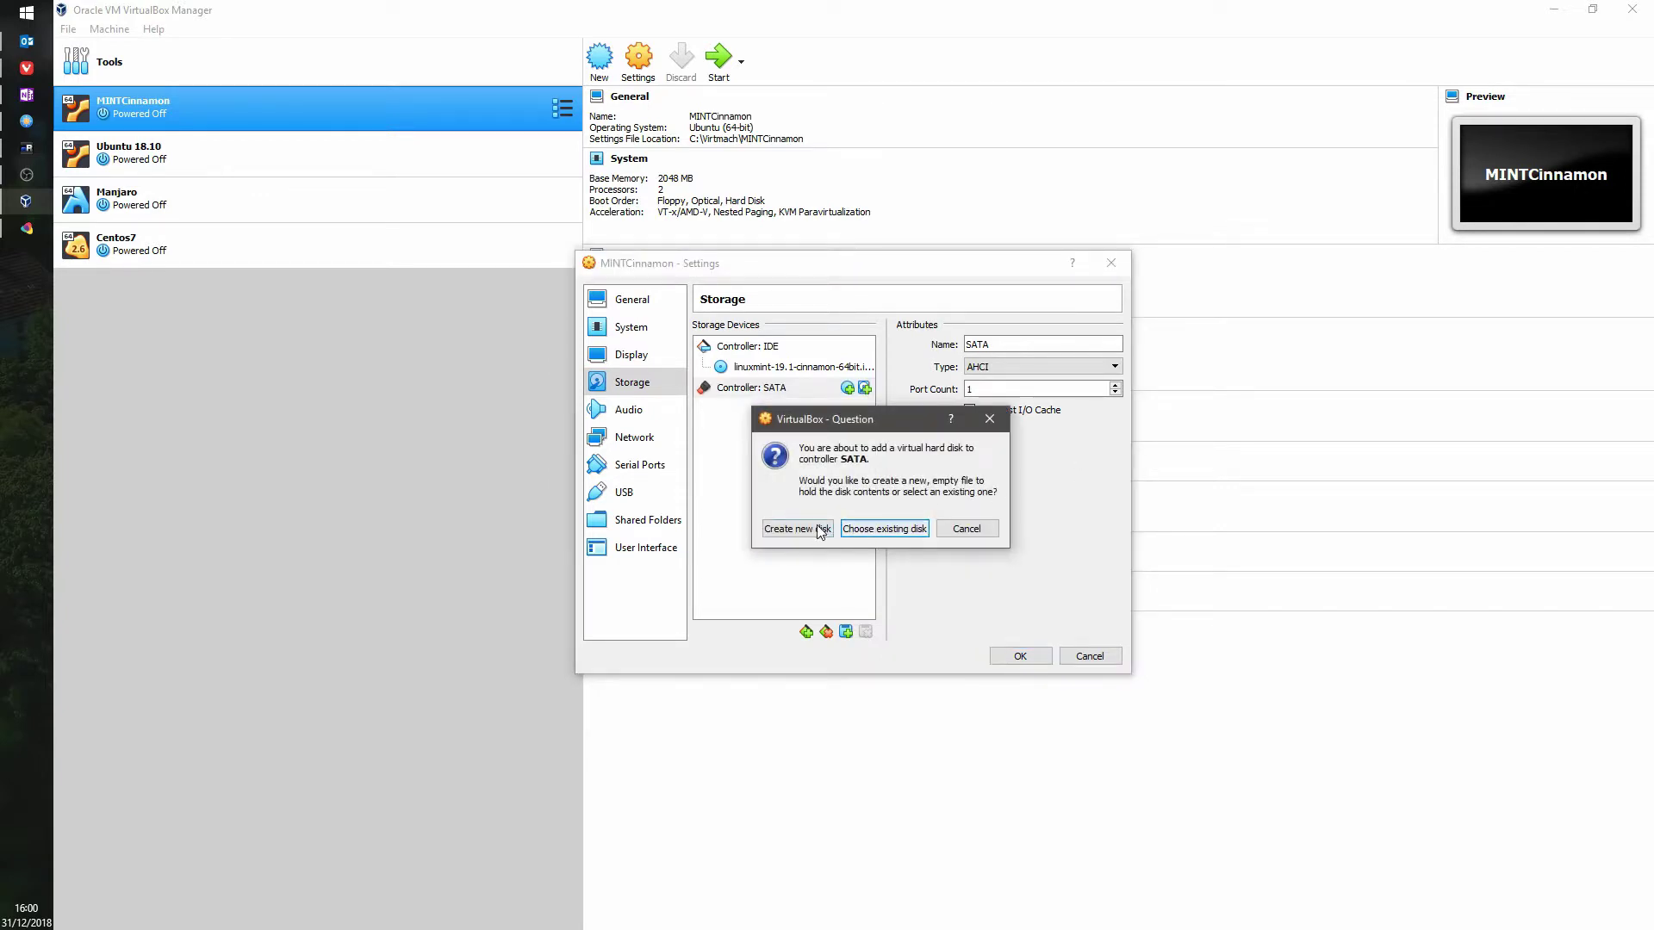
left_click(884, 528)
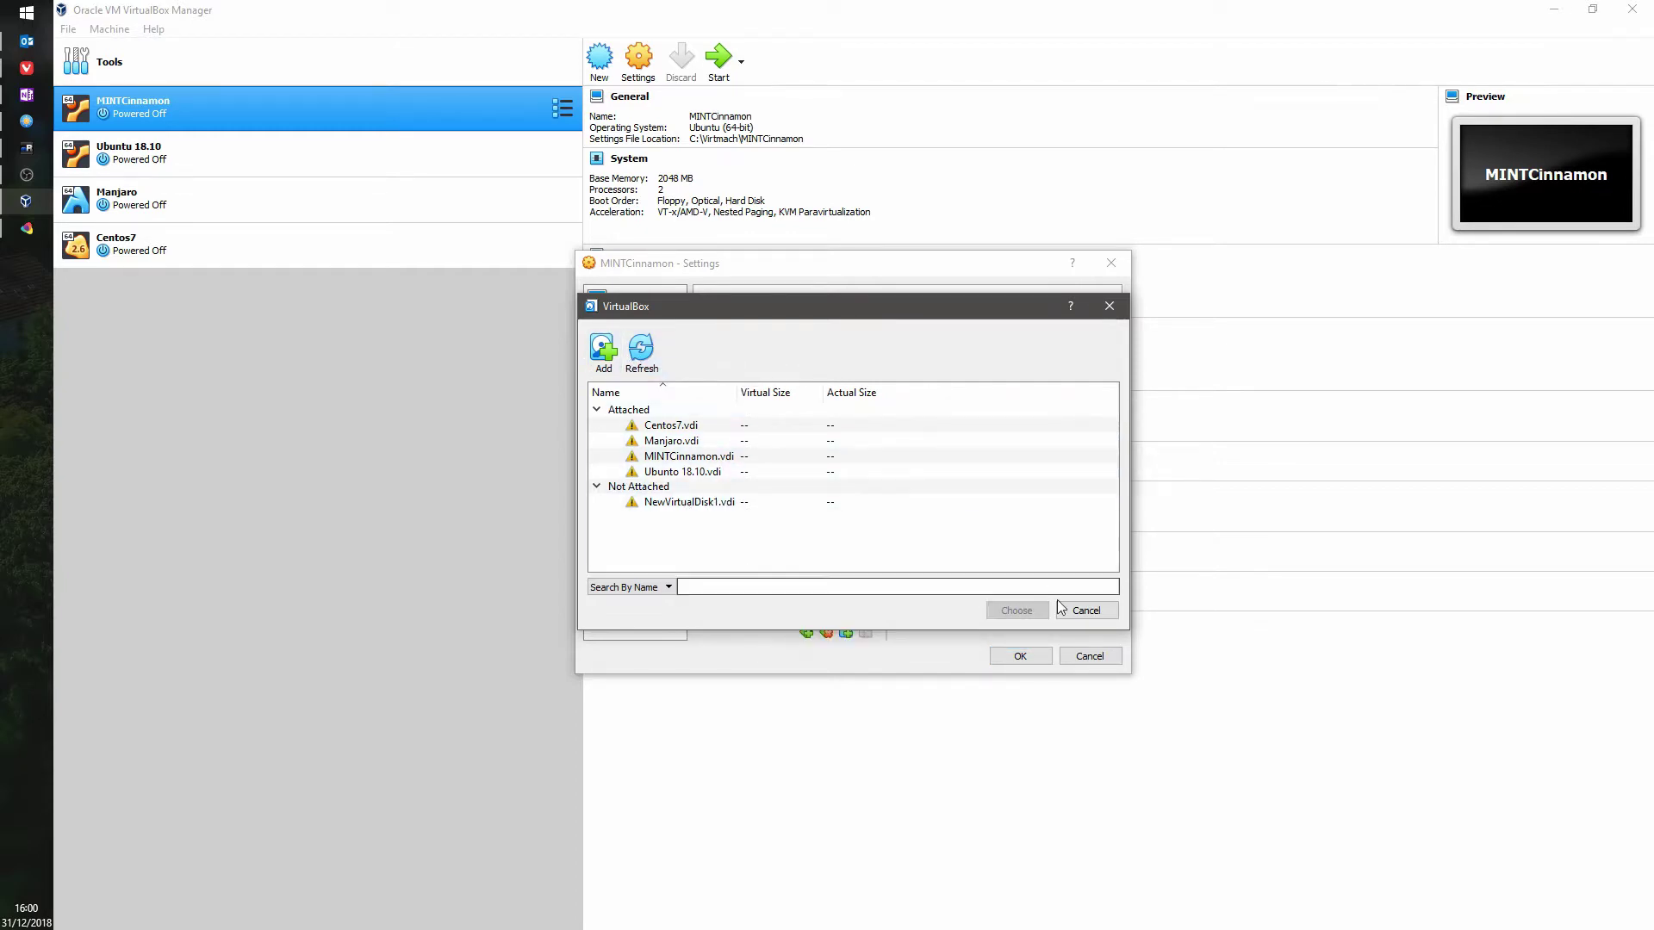
left_click(1083, 611)
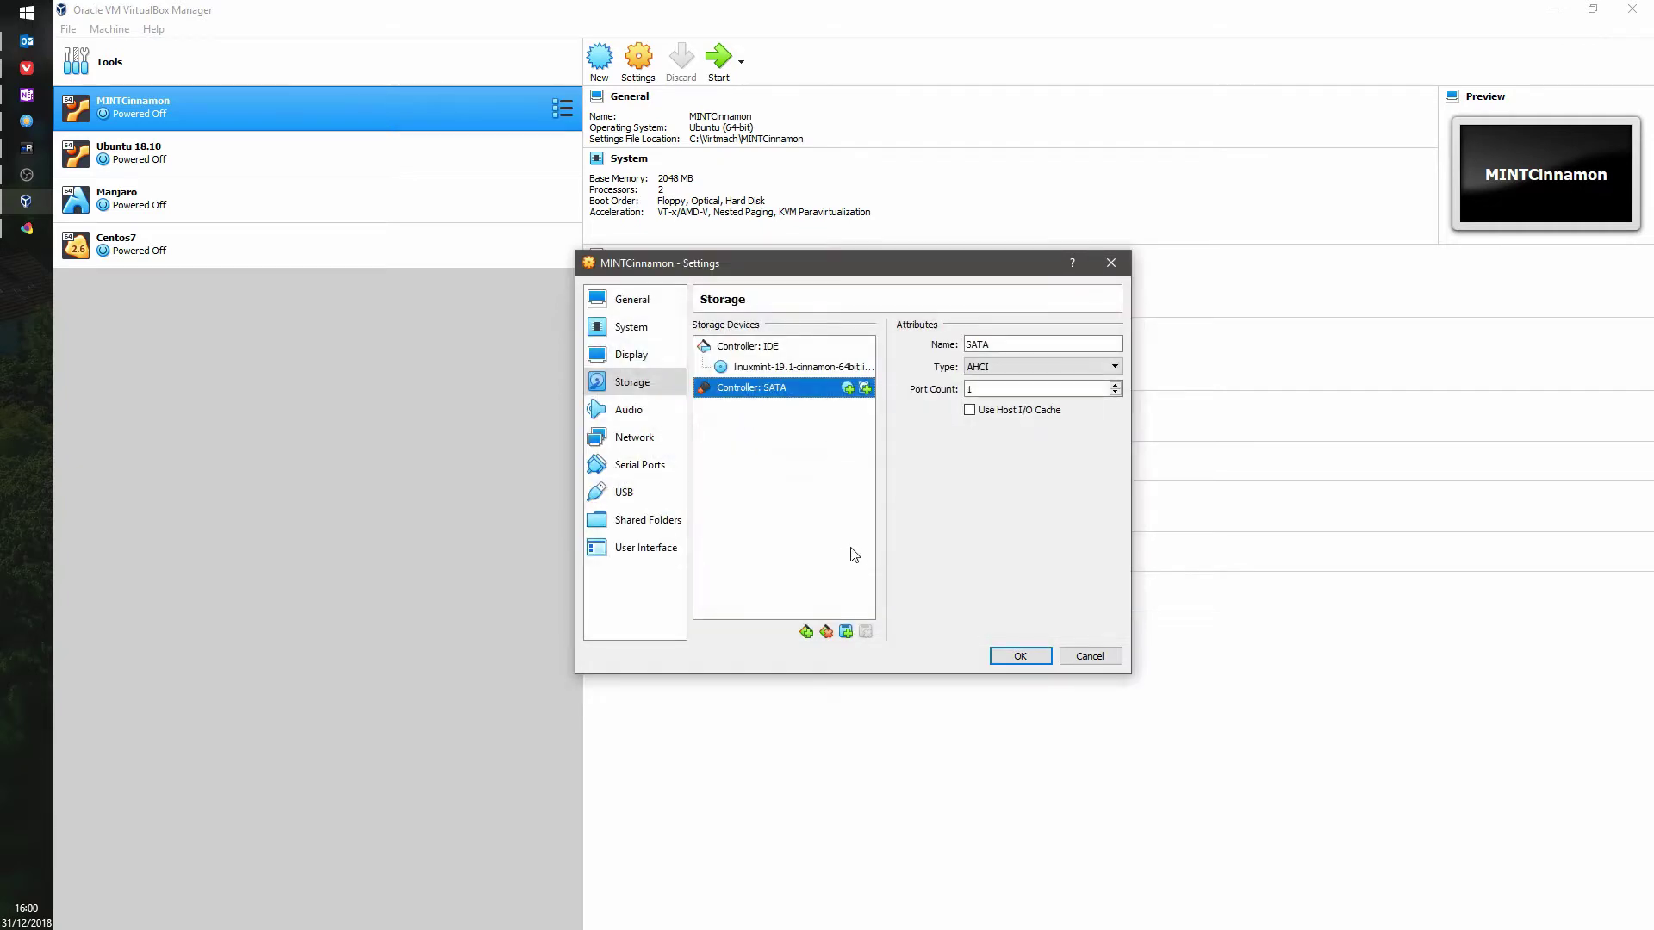
left_click(864, 388)
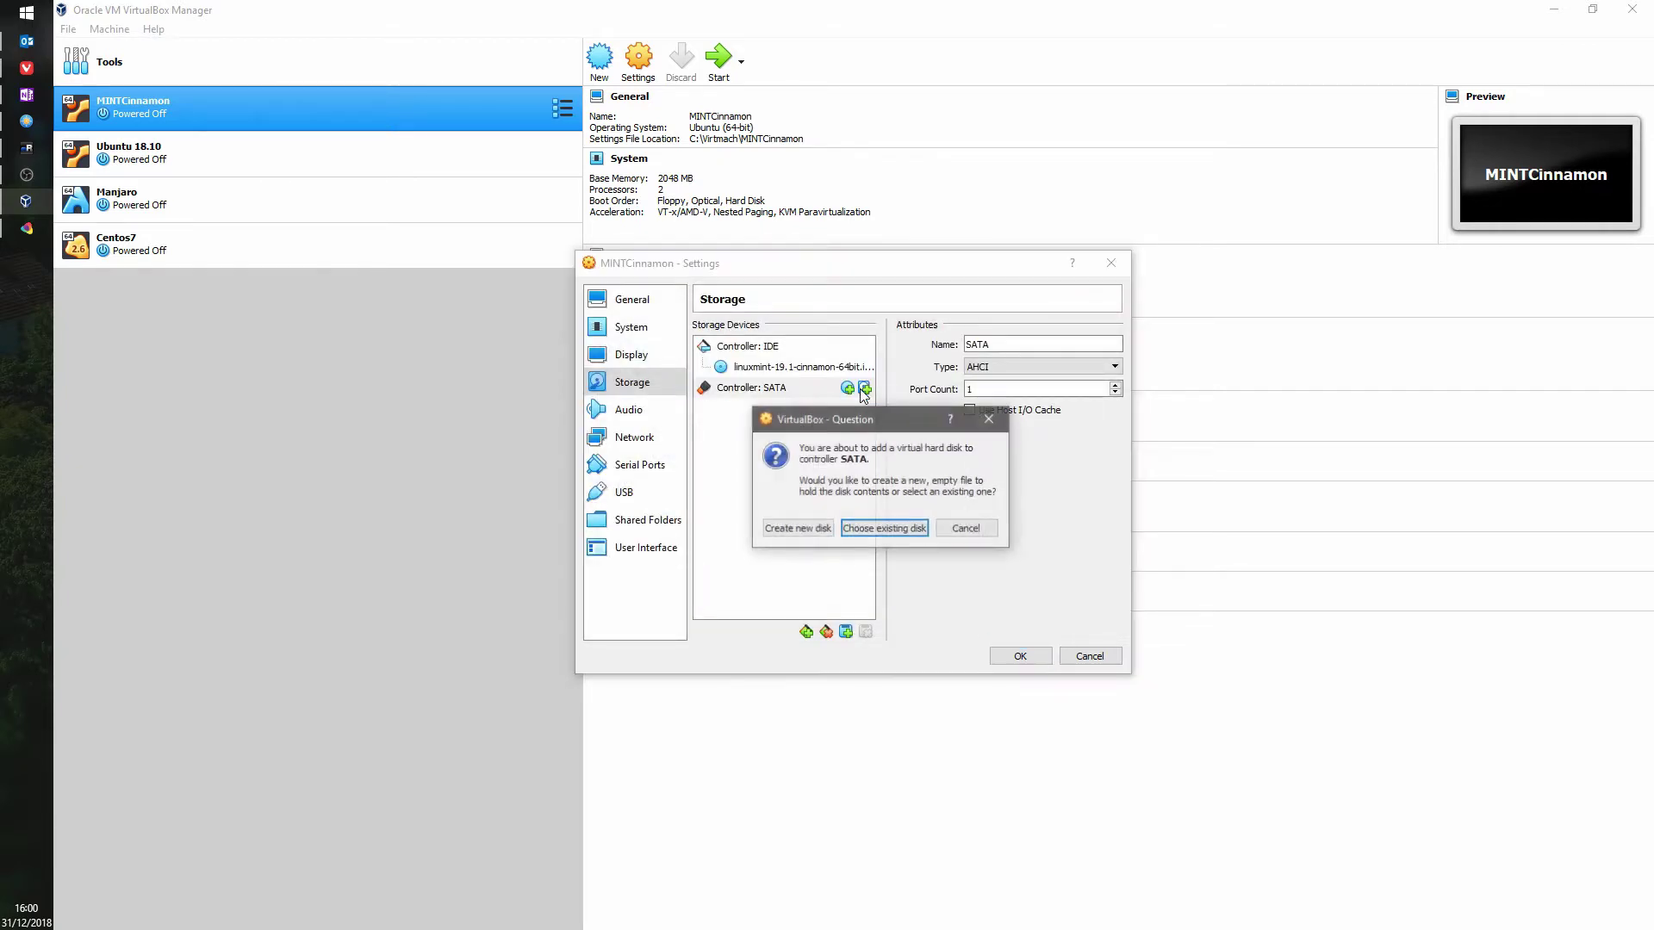
left_click(799, 529)
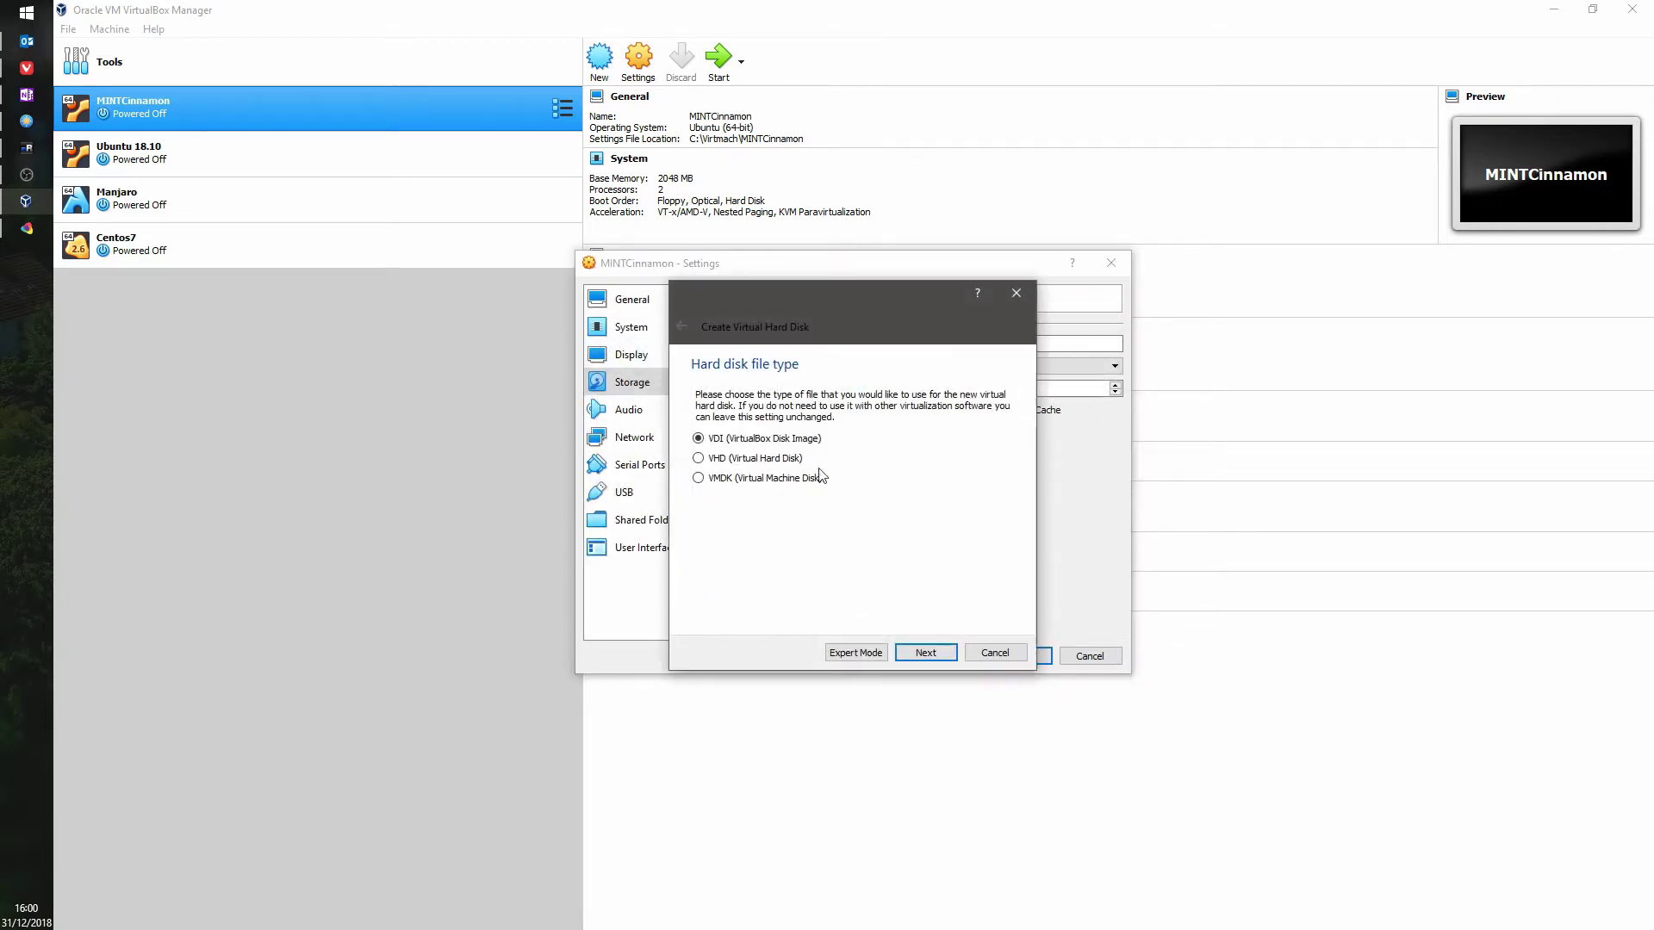
Step: Set up a 40 GB dynamic VDI named MINTCInnamon and dismiss the file-already-exists warning
left_click(909, 652)
left_click(927, 651)
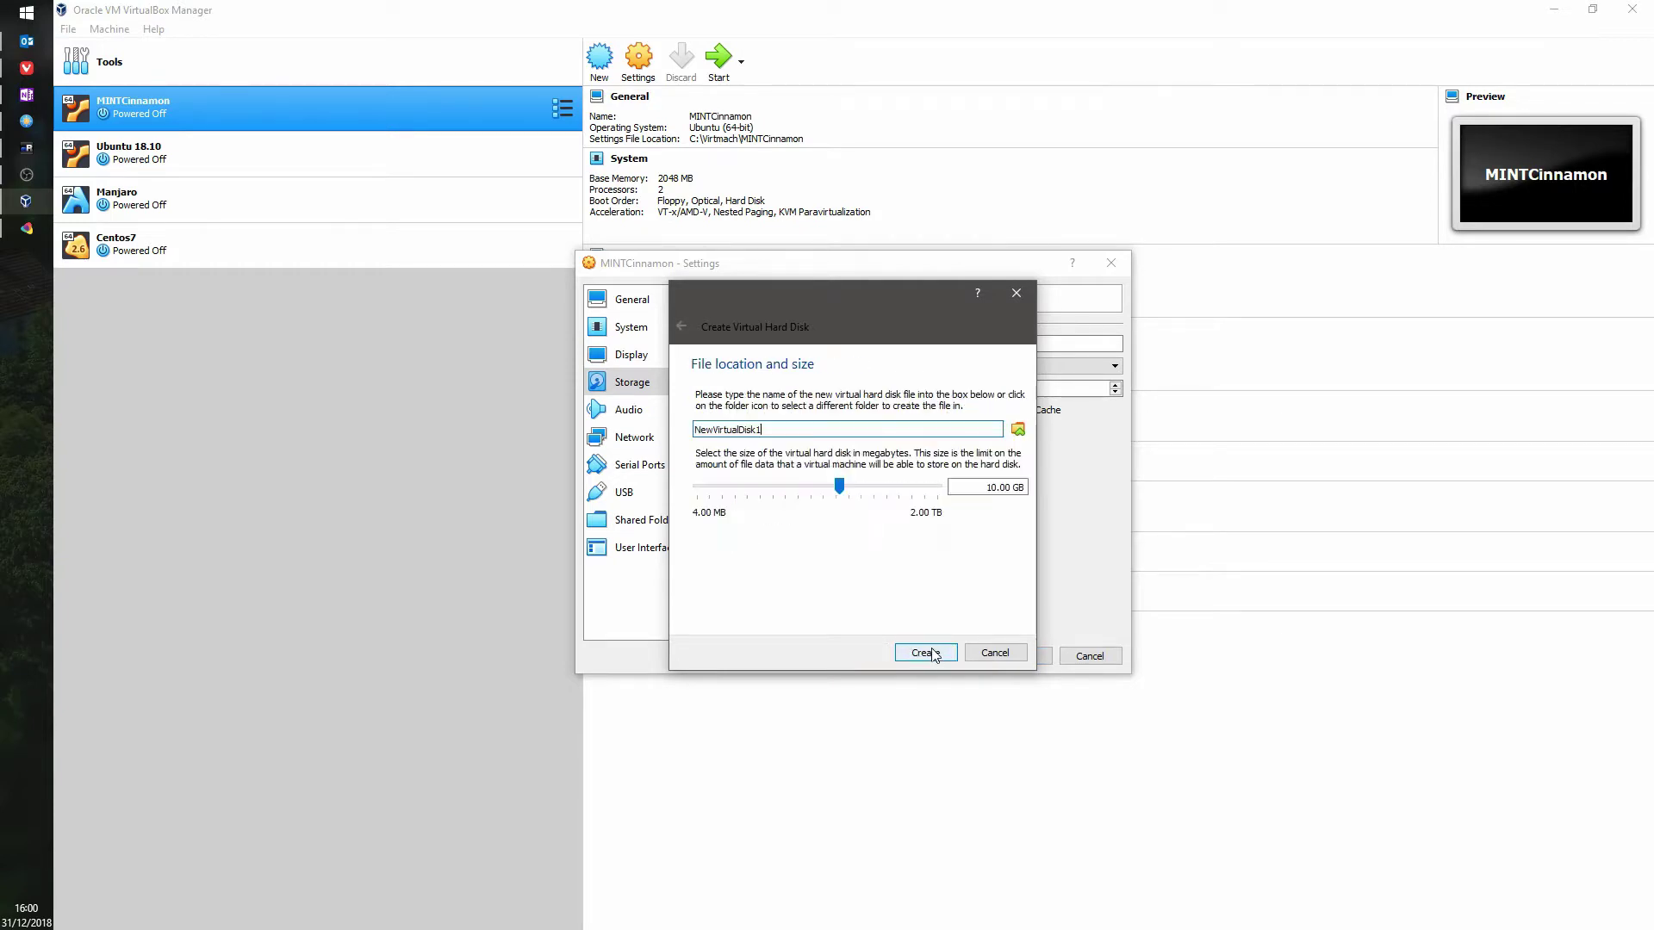
double_click(809, 433)
type("MINTCInnamo")
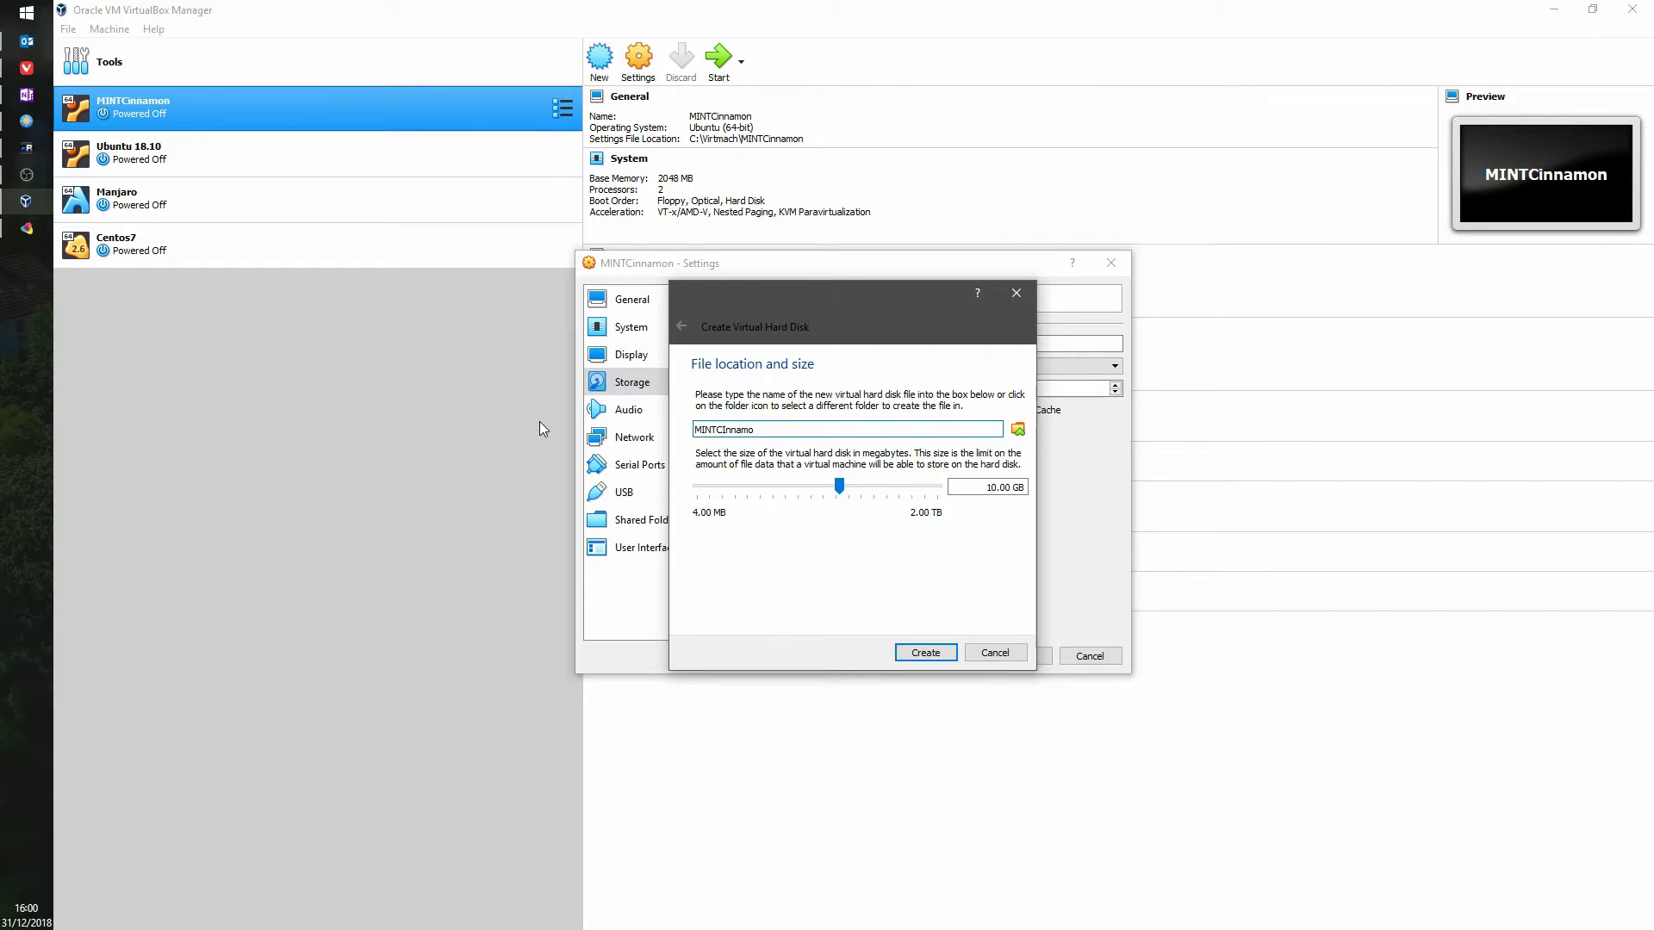
type("n")
left_click_drag(982, 487, 1183, 469)
type("40GB")
key("Return")
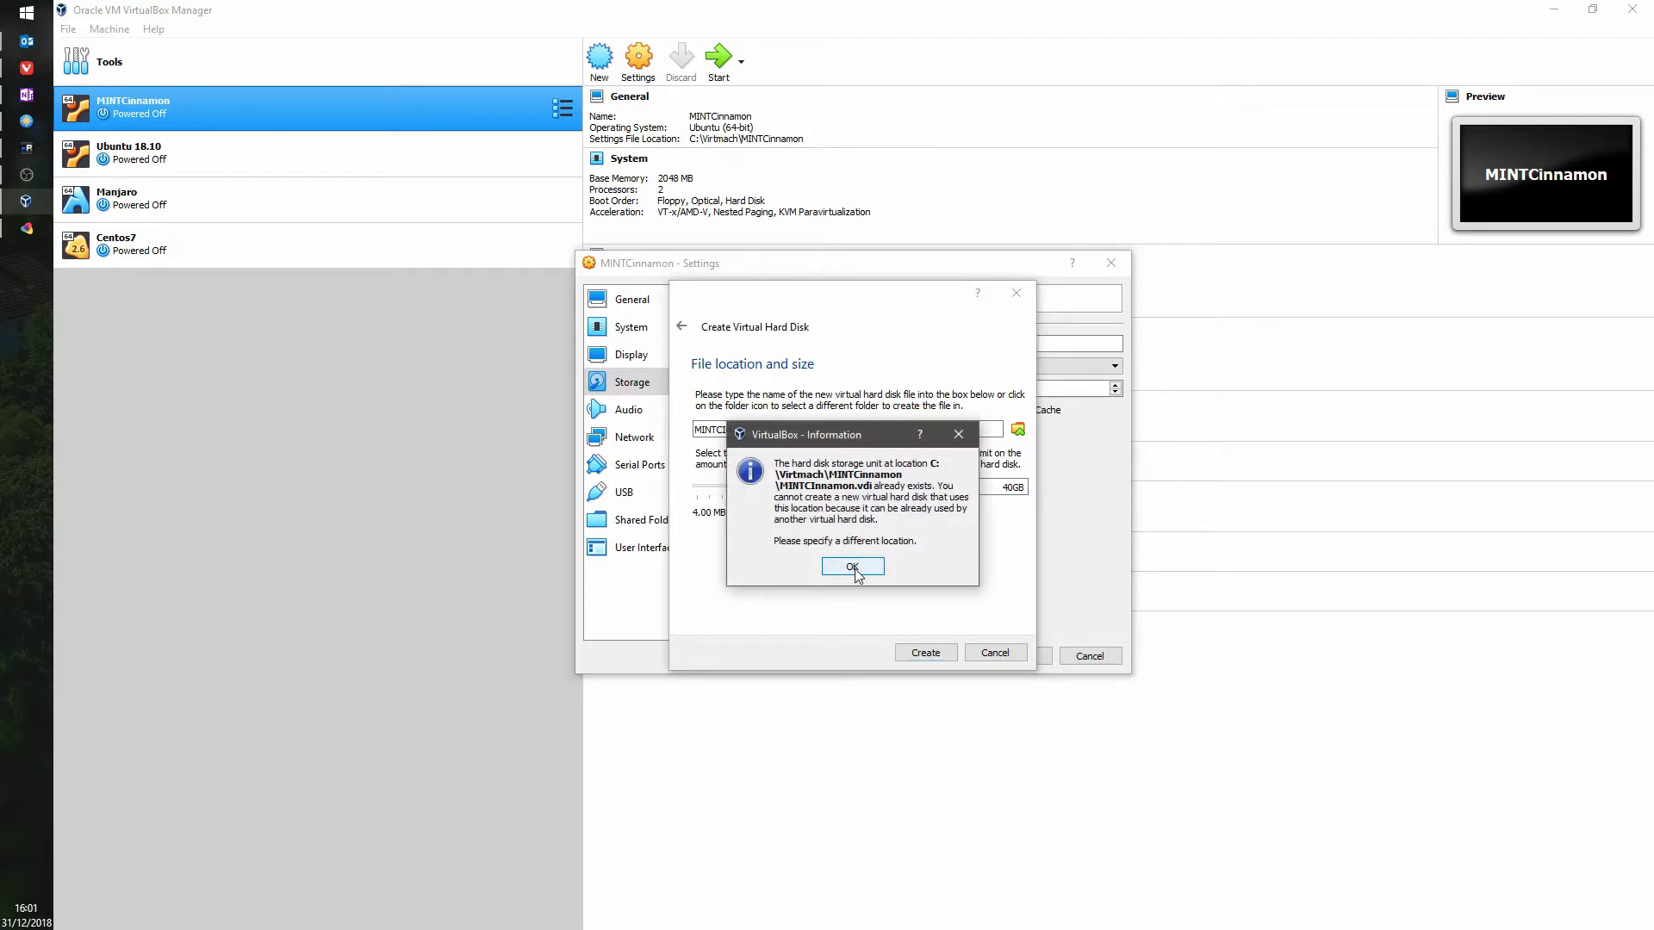
left_click(852, 567)
Step: Rename the disk MINTCInnamon1, create it, and save the machine settings
type("1")
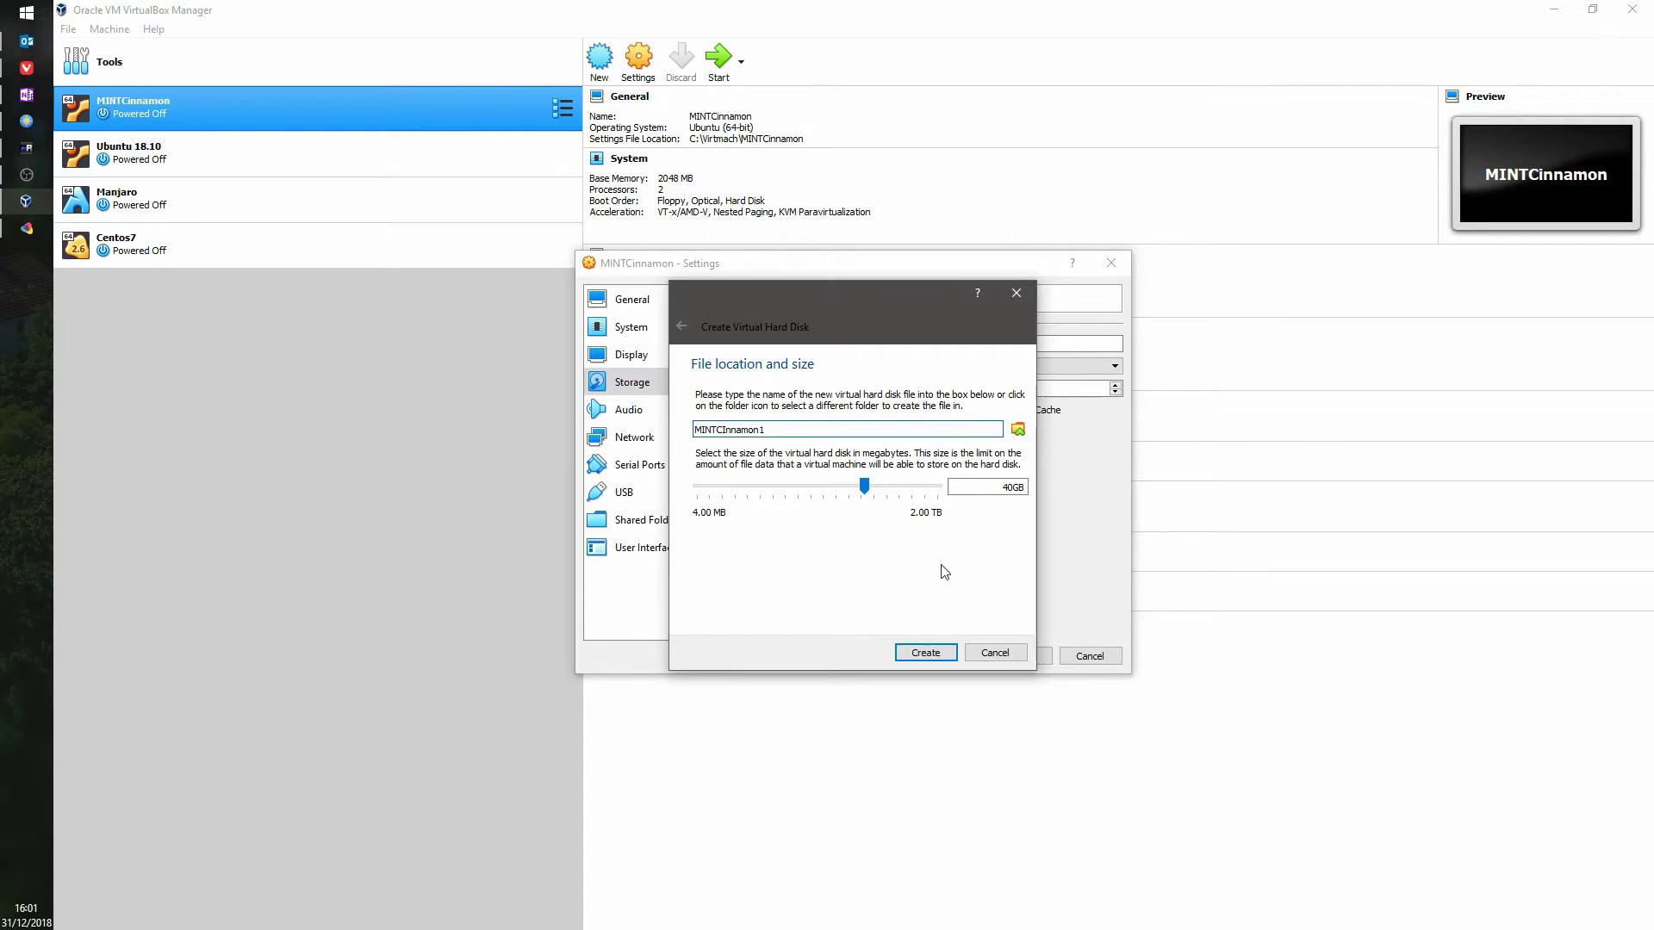
left_click(938, 650)
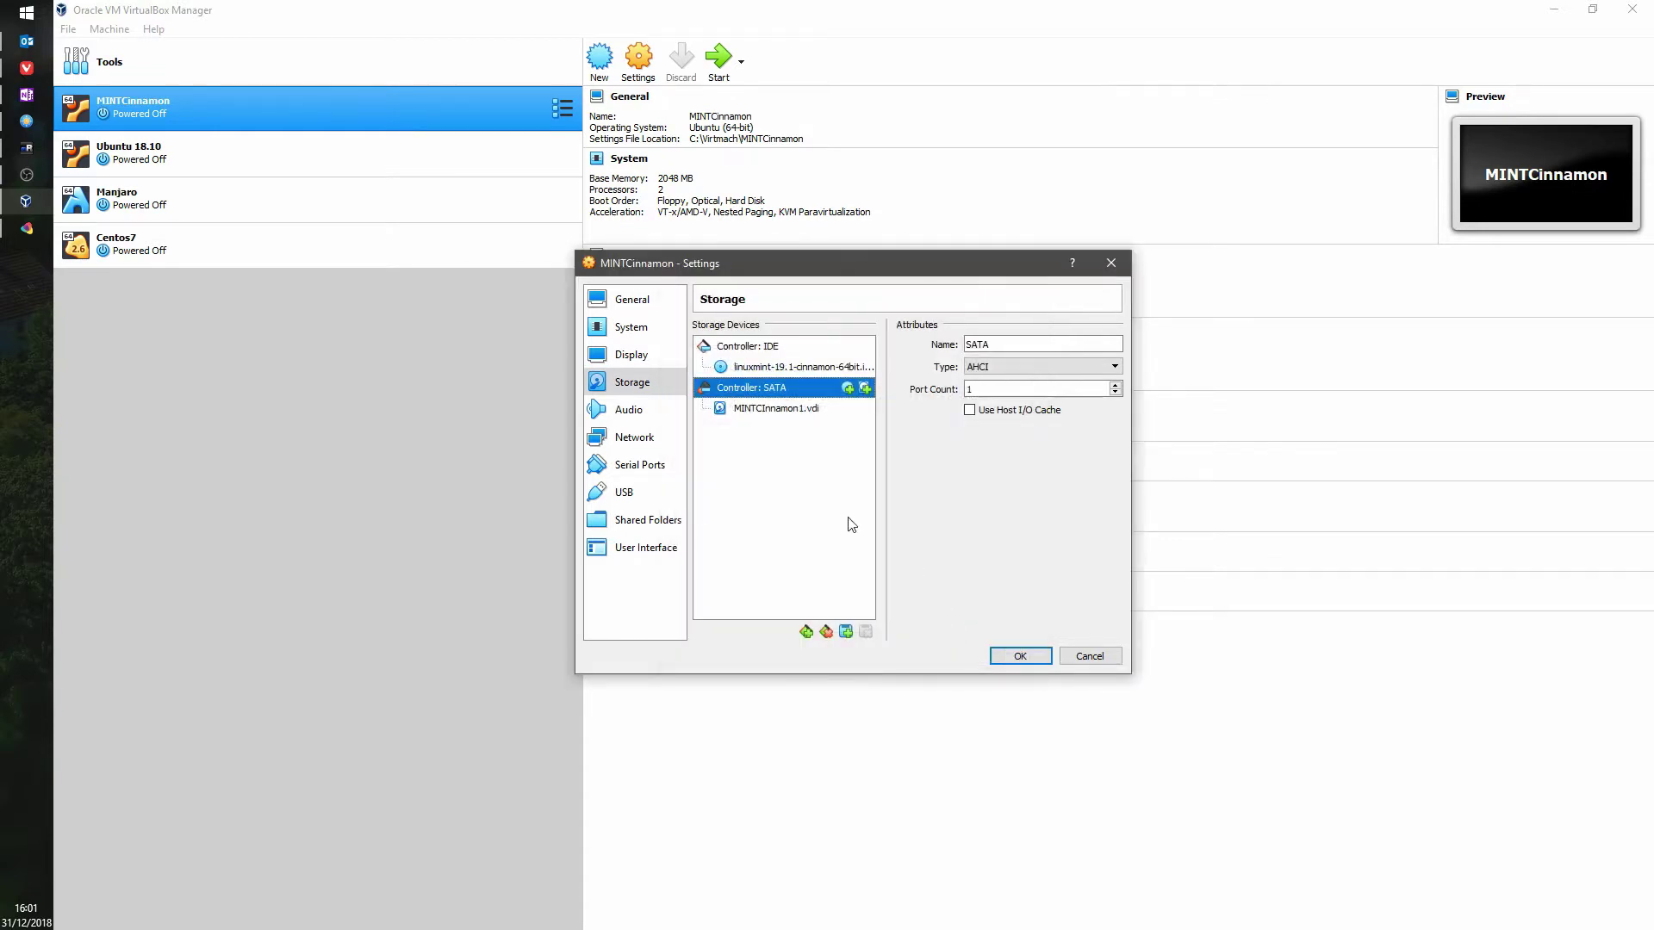
left_click(1023, 657)
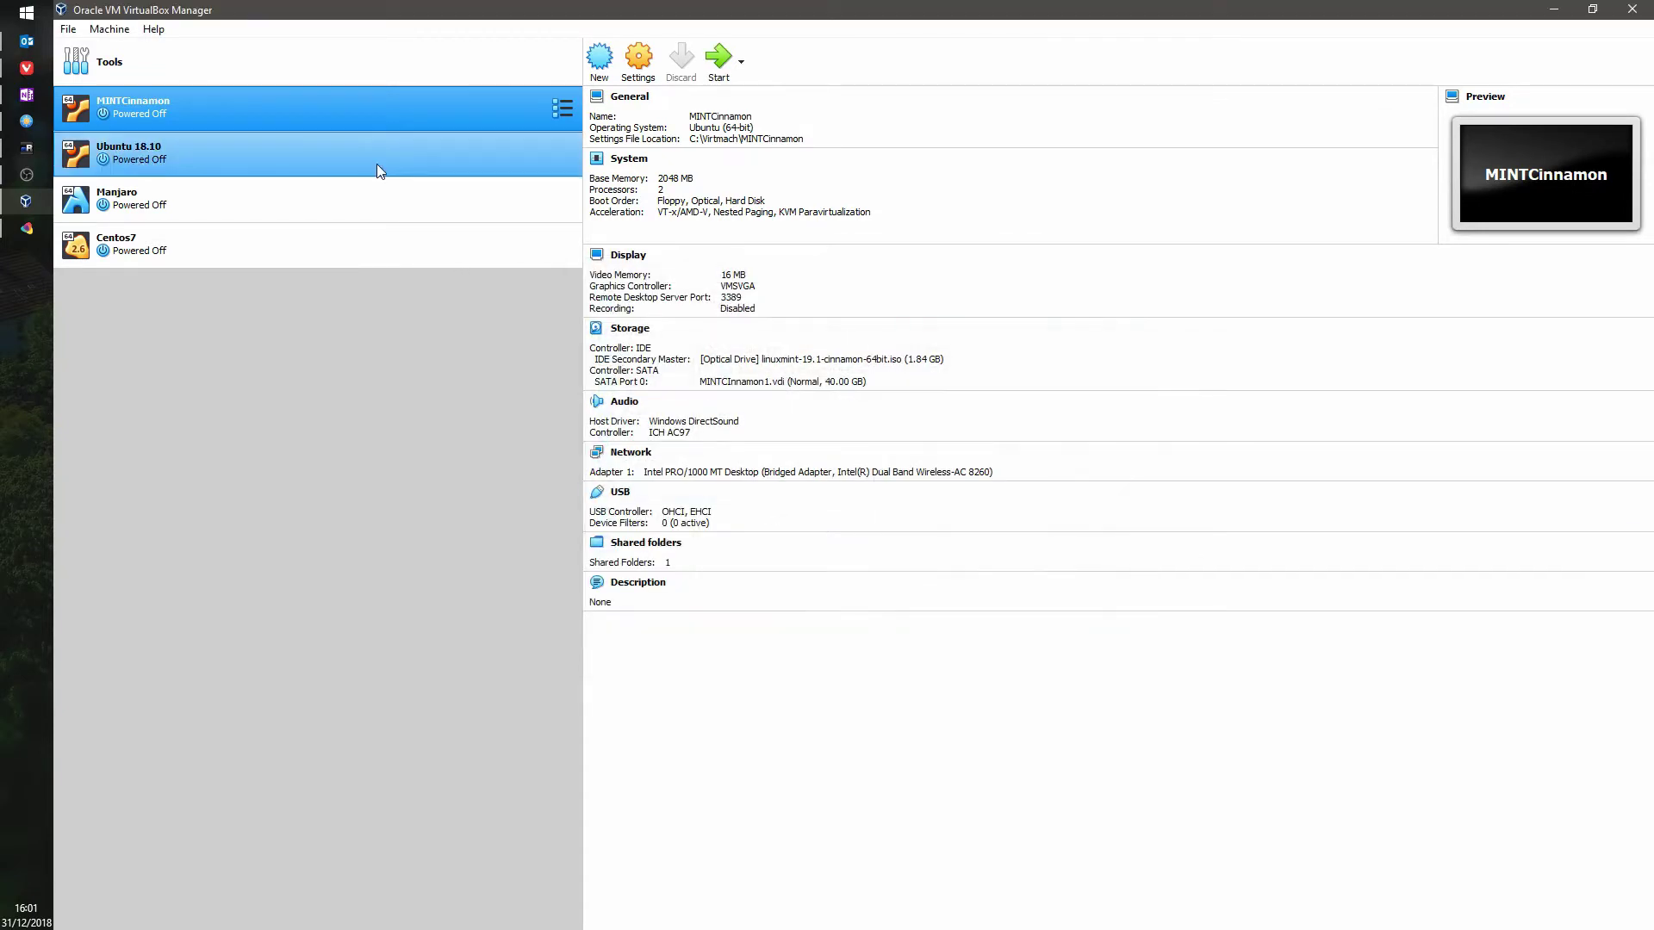
left_click(188, 107)
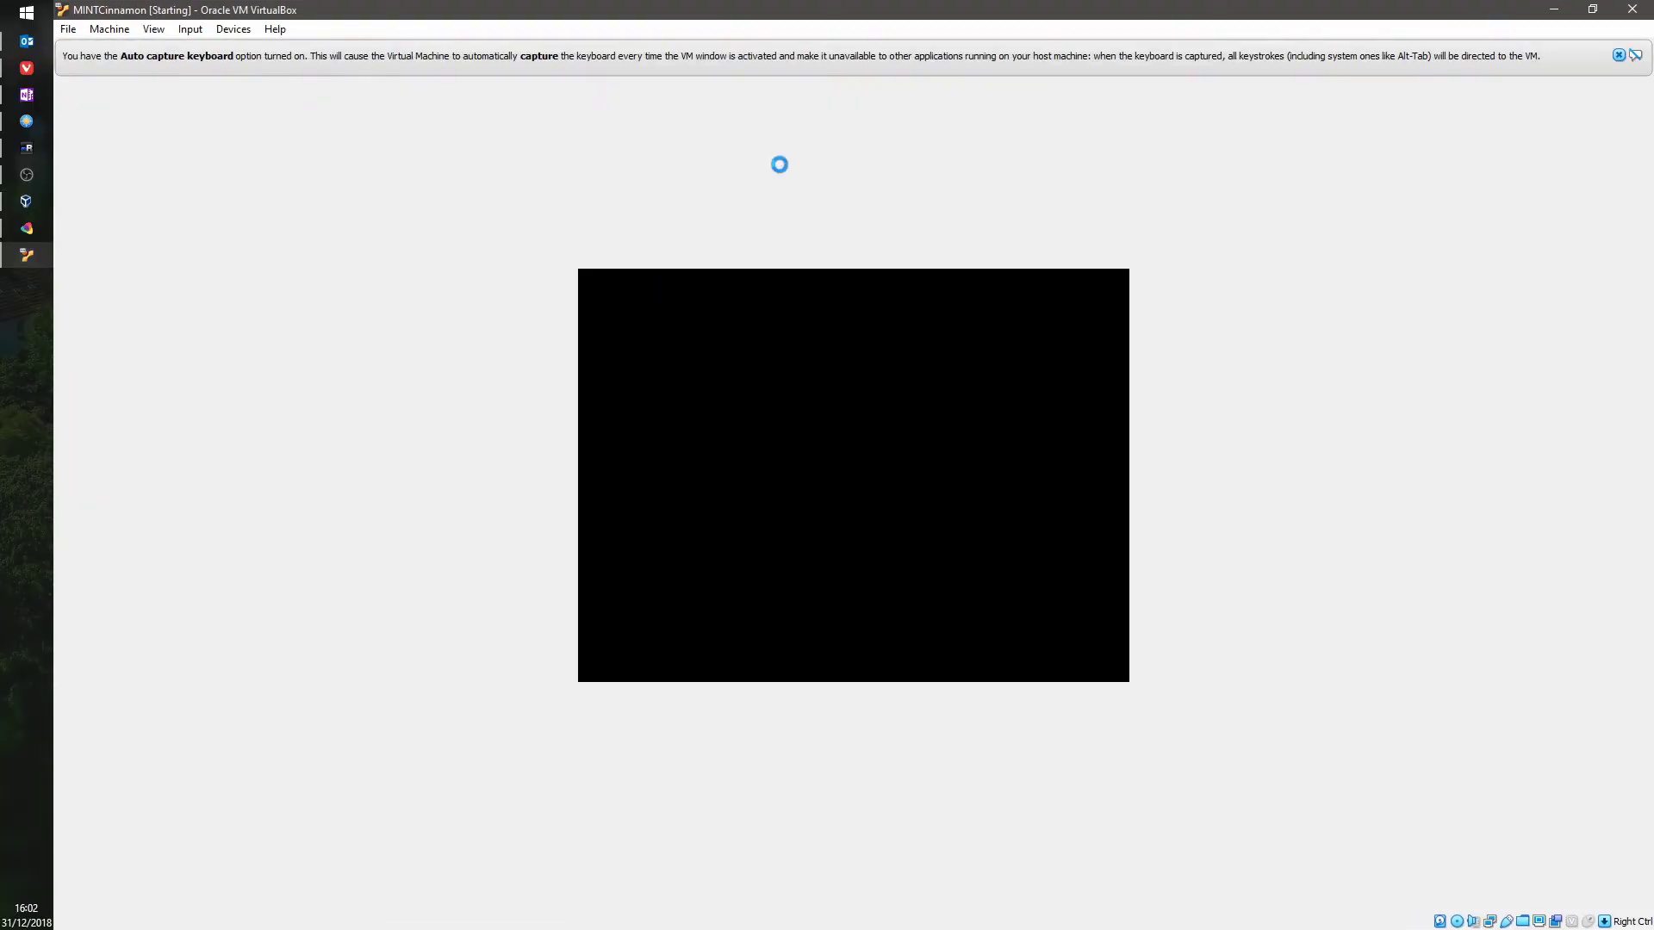
Step: Interrupt the boot countdown, start the Linux Mint live session, and dismiss the keyboard and mouse notices
left_click(1618, 56)
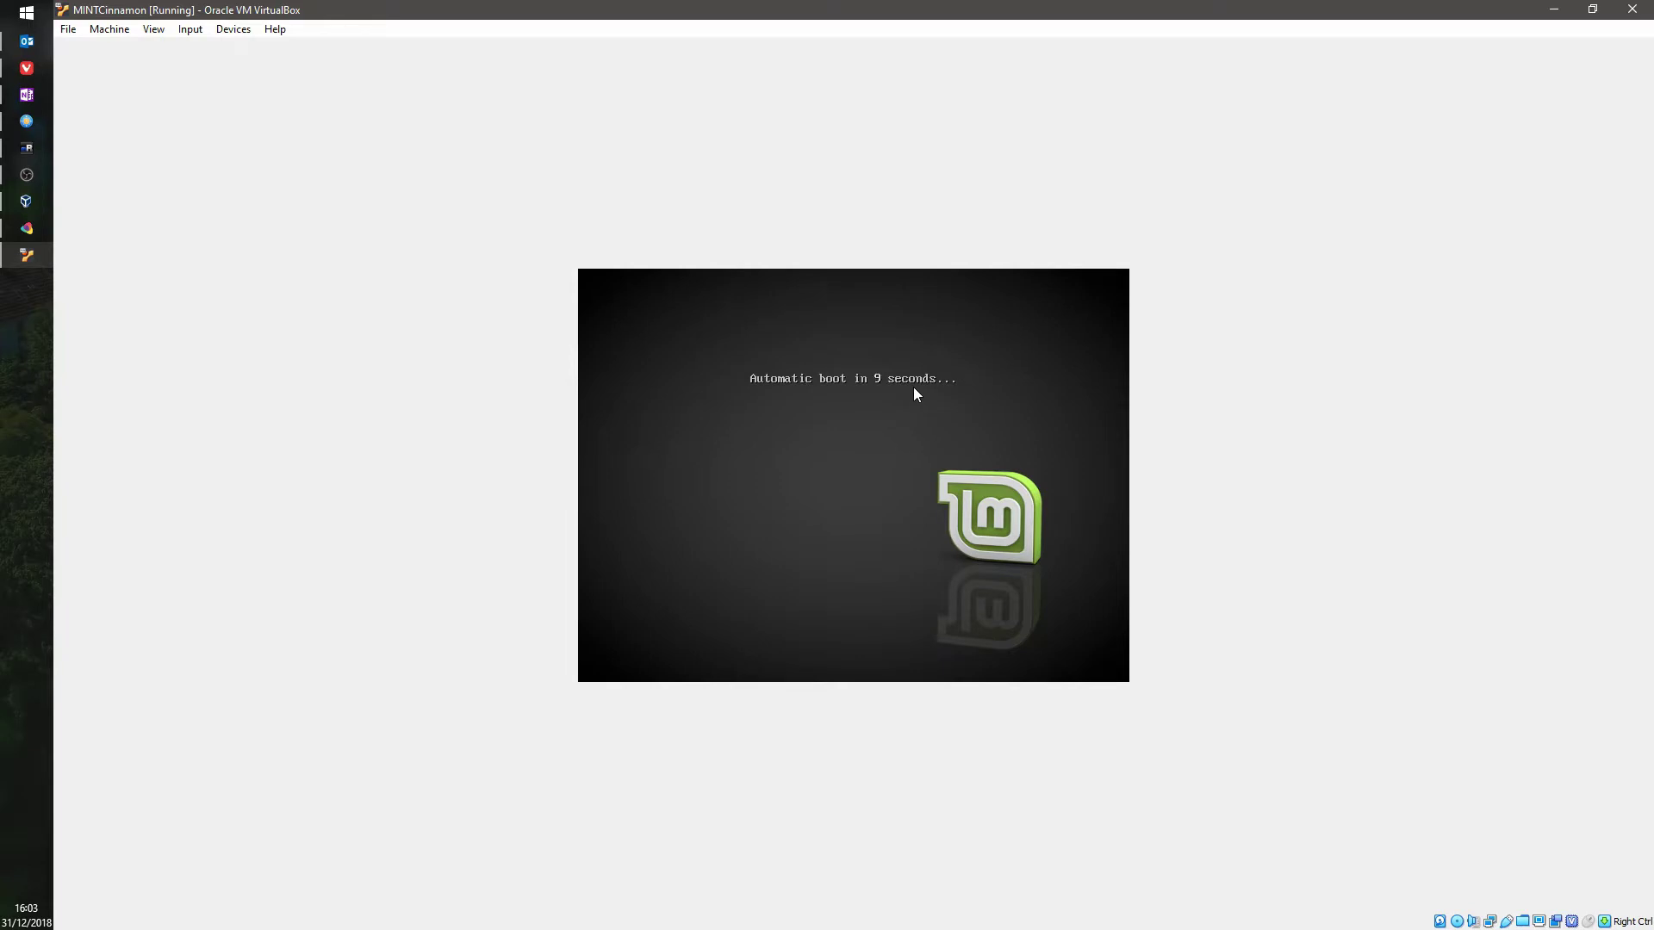
key("space")
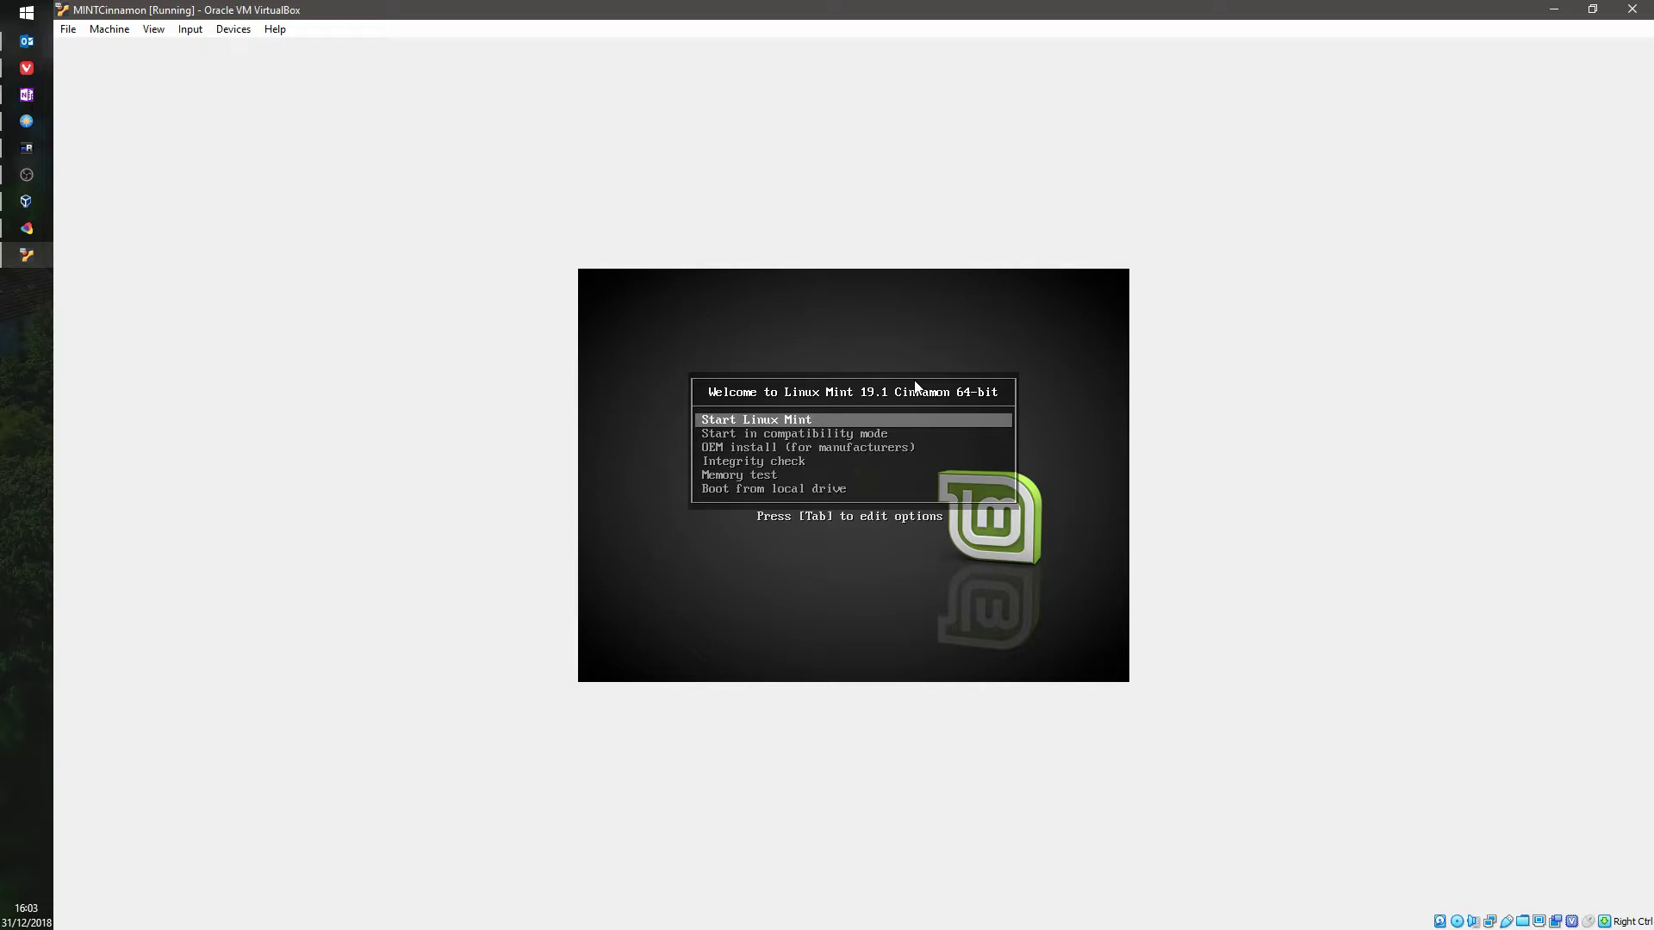
key("Return")
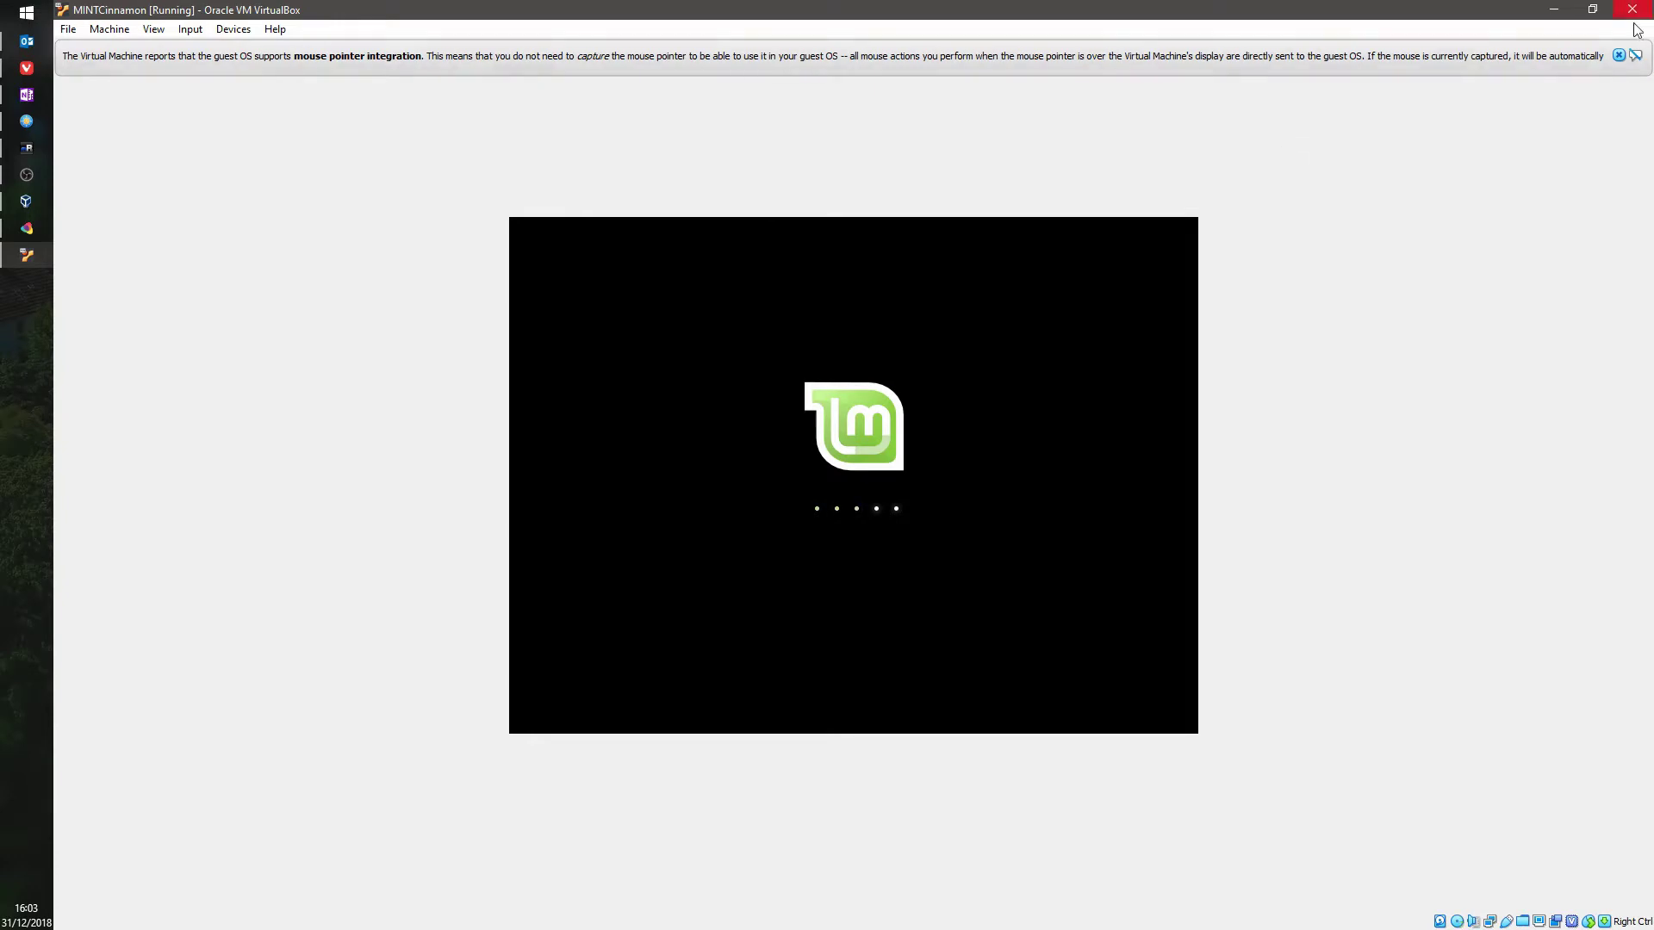
left_click(1618, 56)
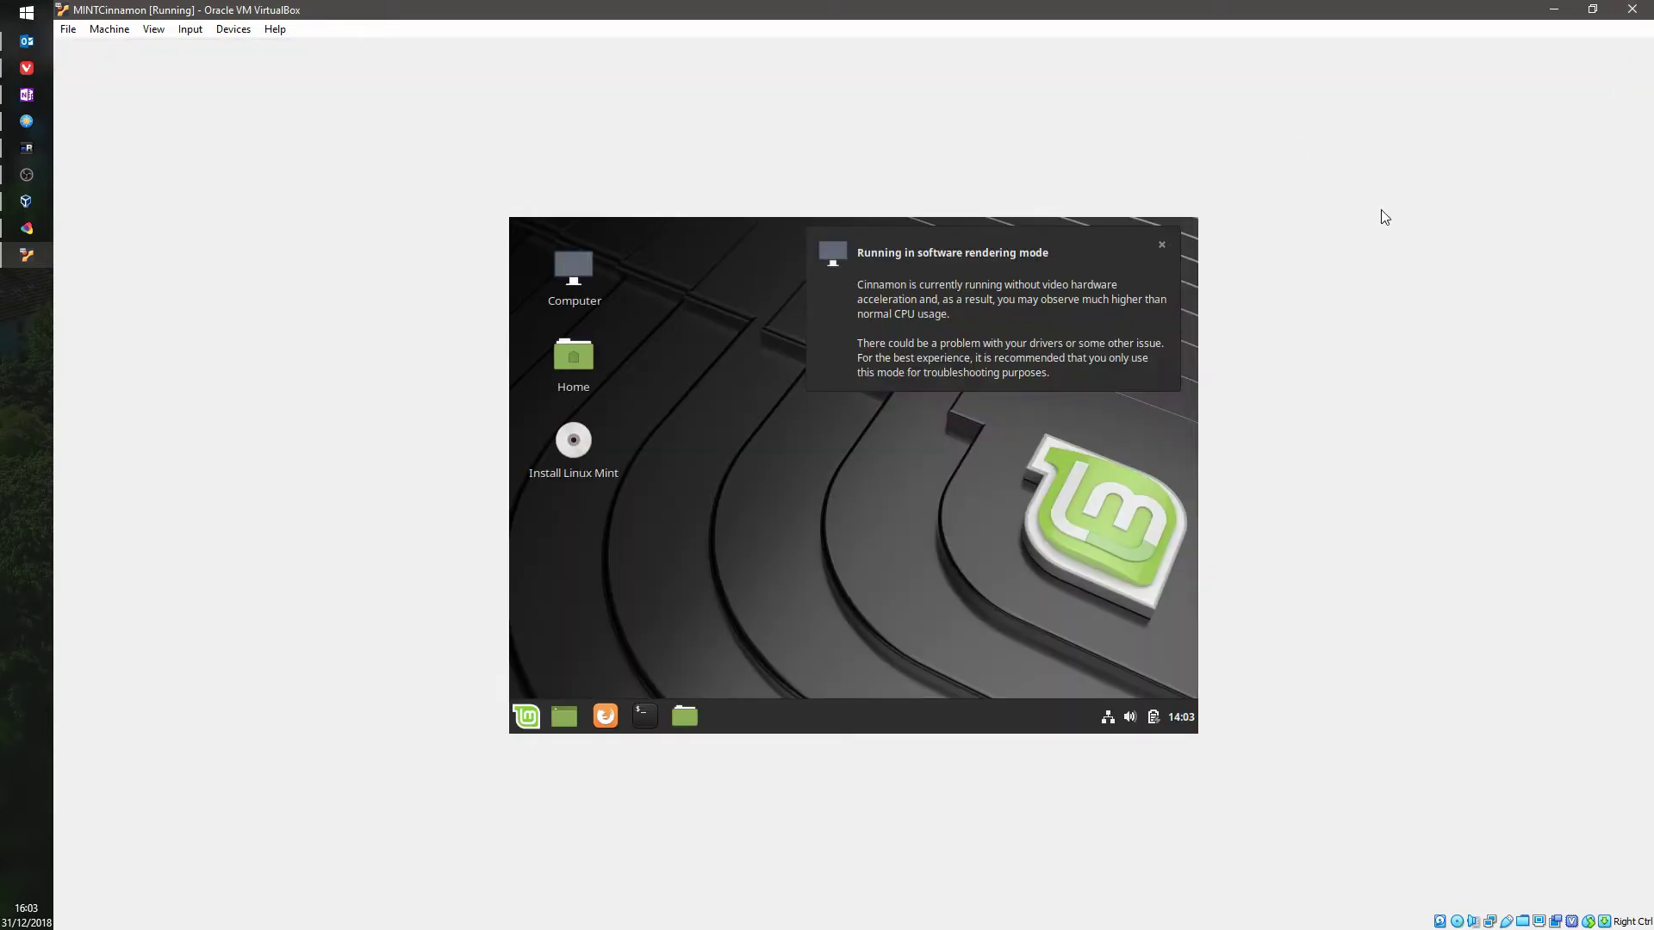
Step: Close the rendering notice, accept English in the installer, check Downloads in FreeCommander, and return to VirtualBox Manager
left_click(1161, 245)
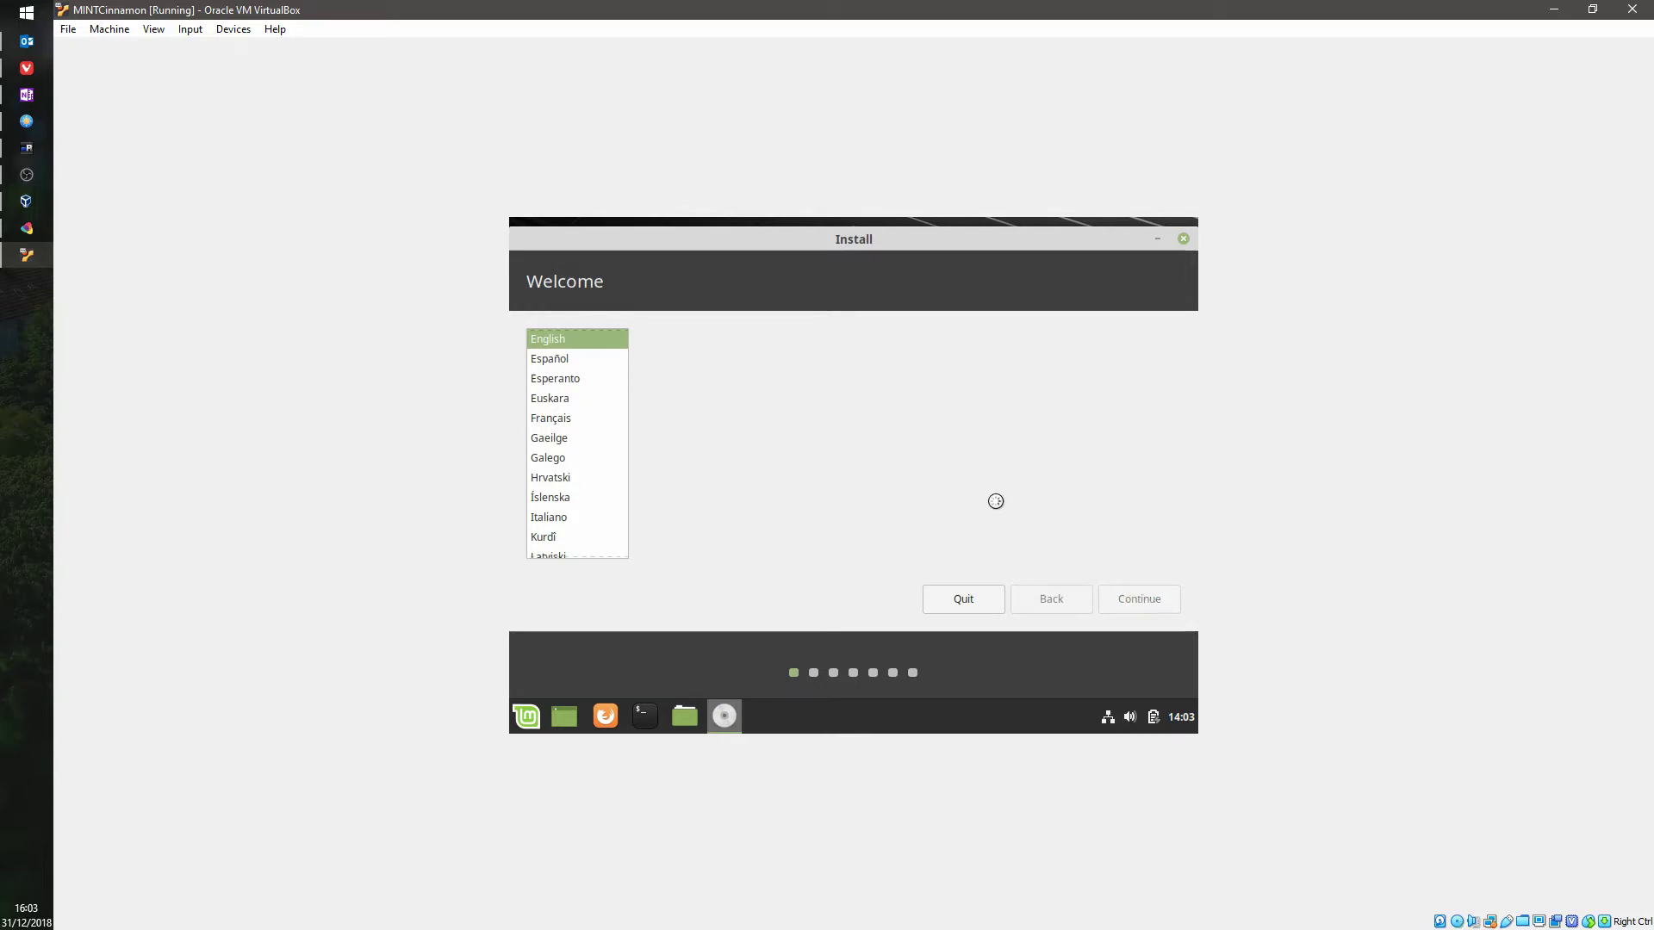
left_click(1151, 605)
left_click(26, 121)
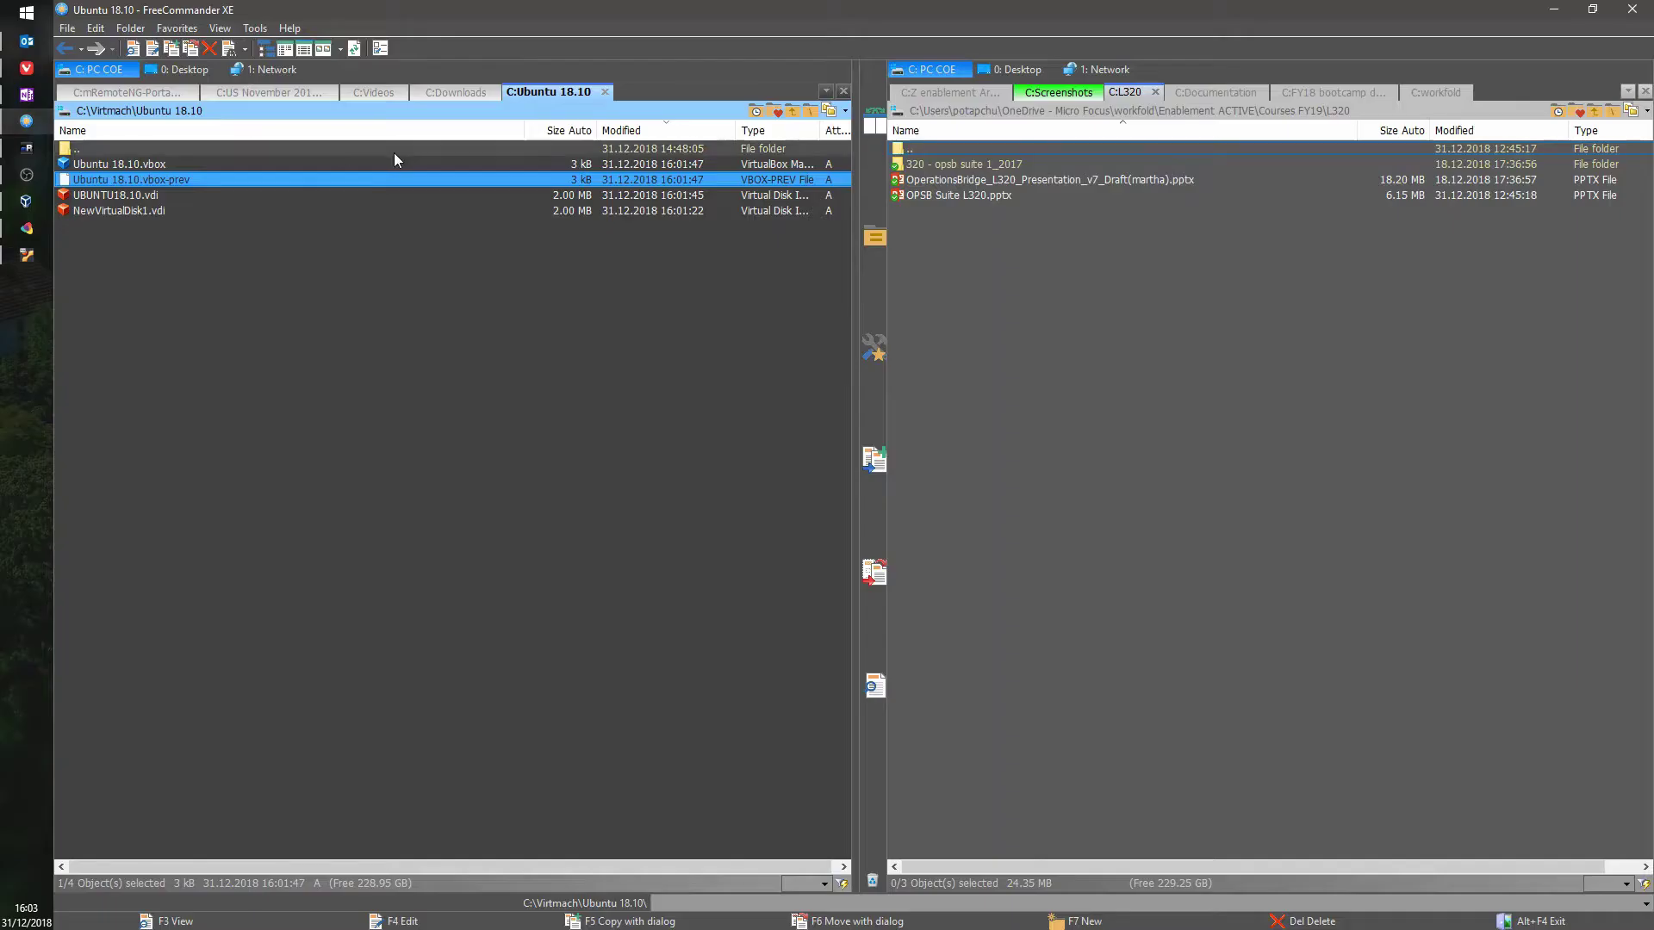
left_click(455, 93)
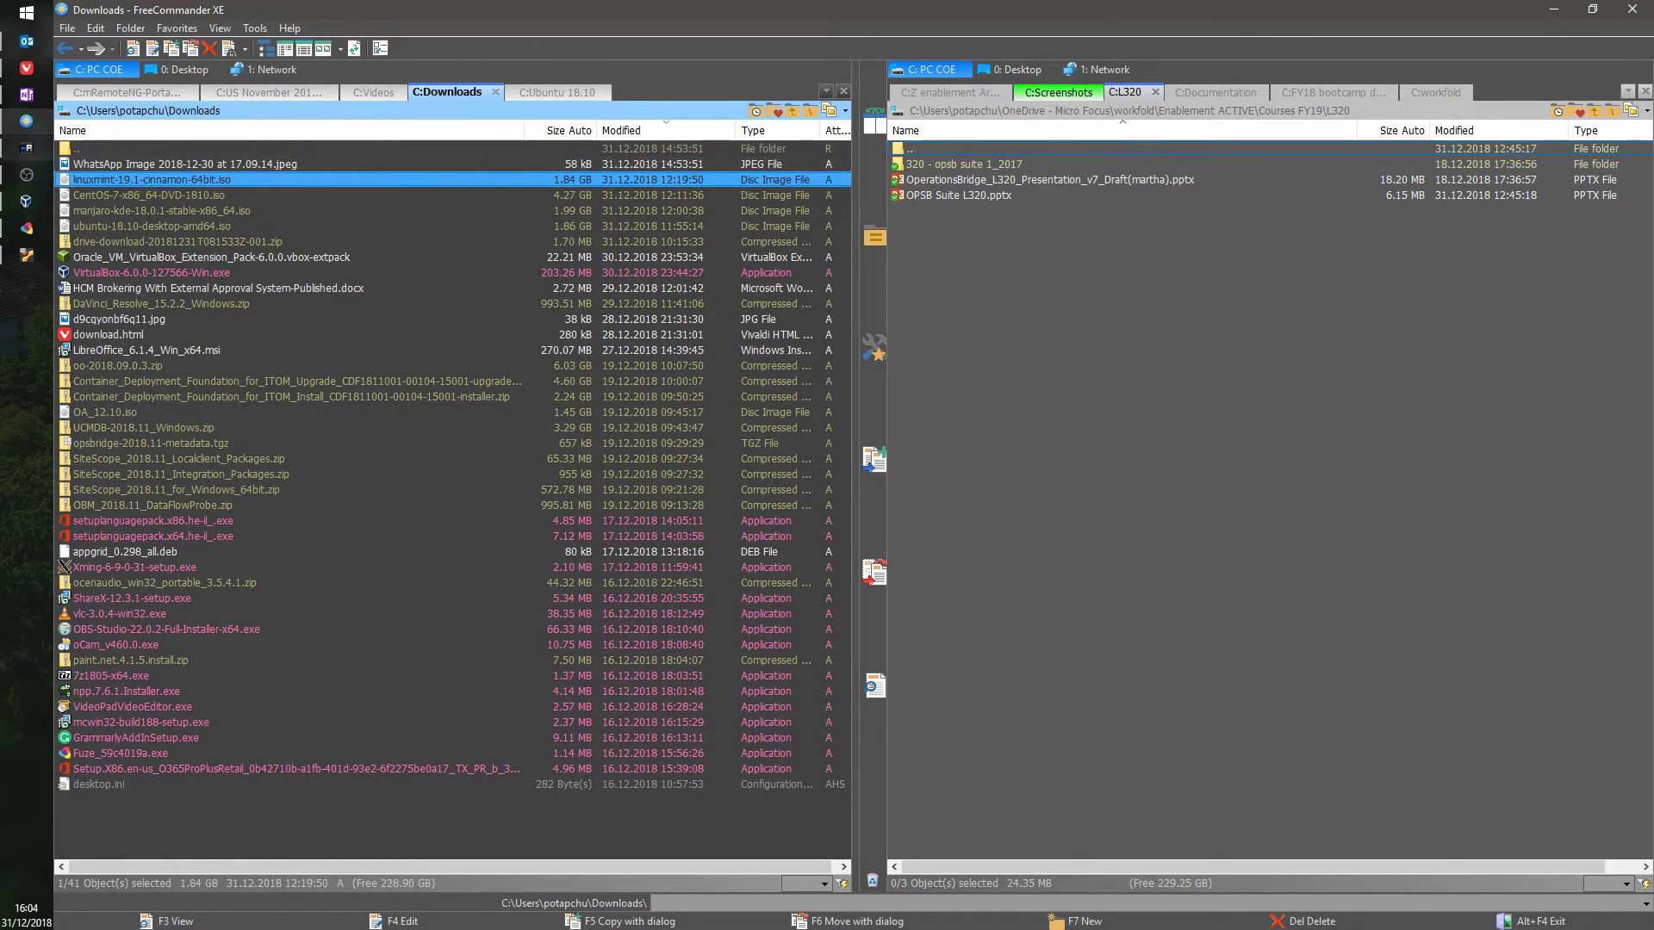
left_click(26, 201)
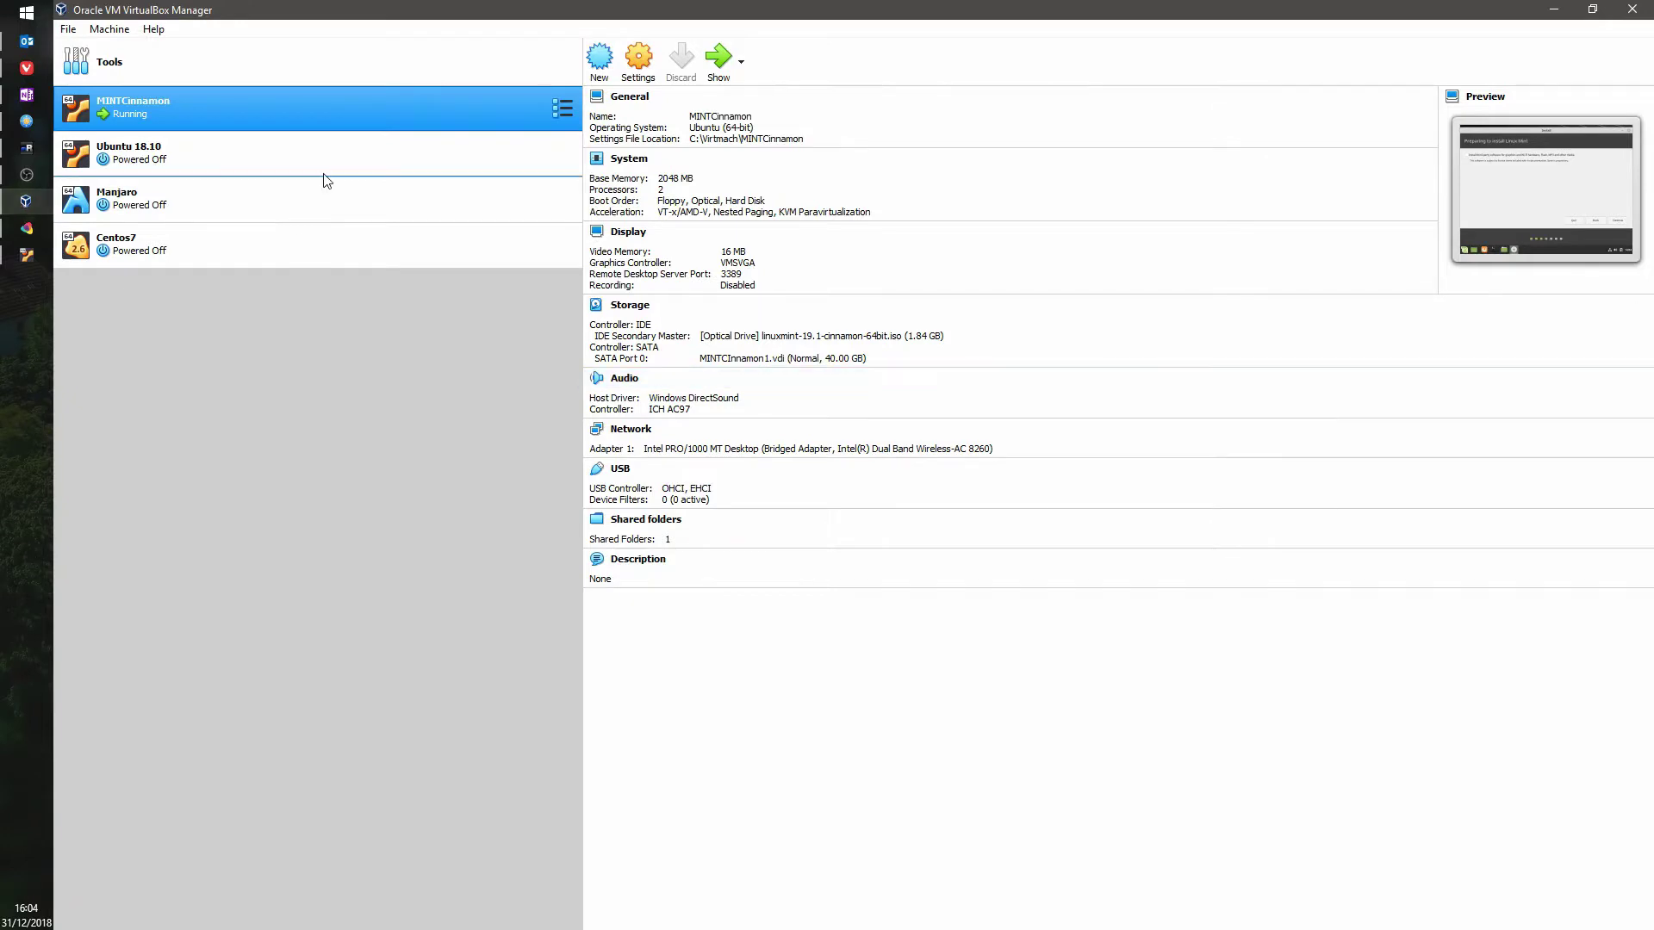
Step: In the Mint VM, include third-party graphics, Wi-Fi and media software, then erase the whole disk and confirm writing the partition changes
left_click(26, 255)
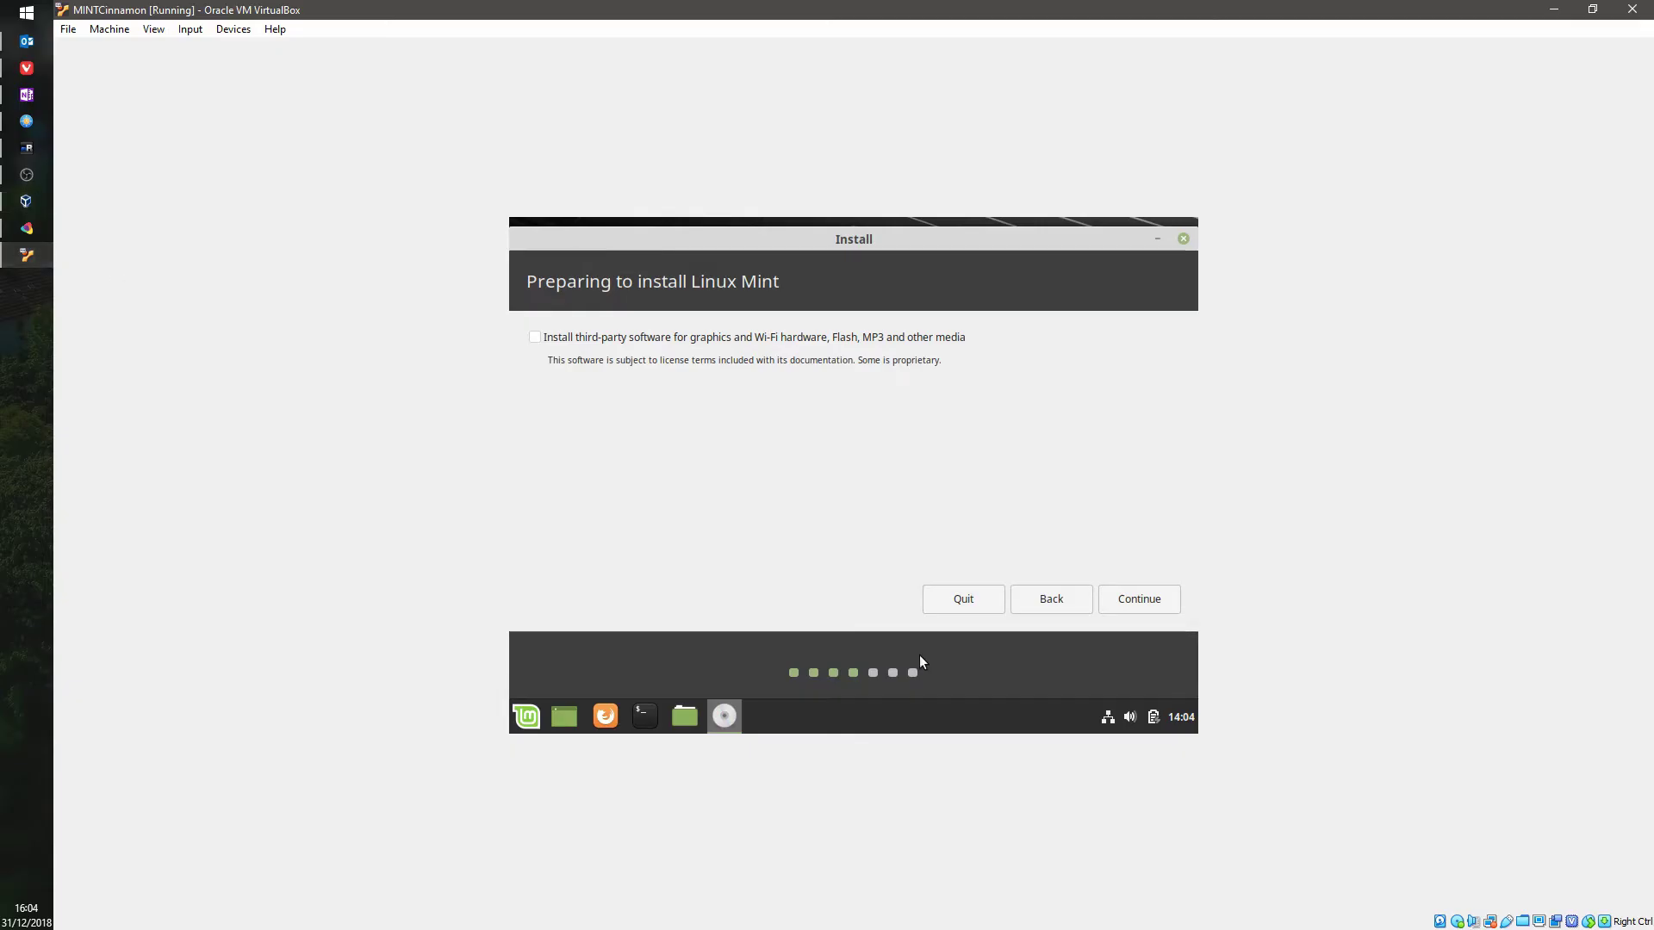
left_click(721, 339)
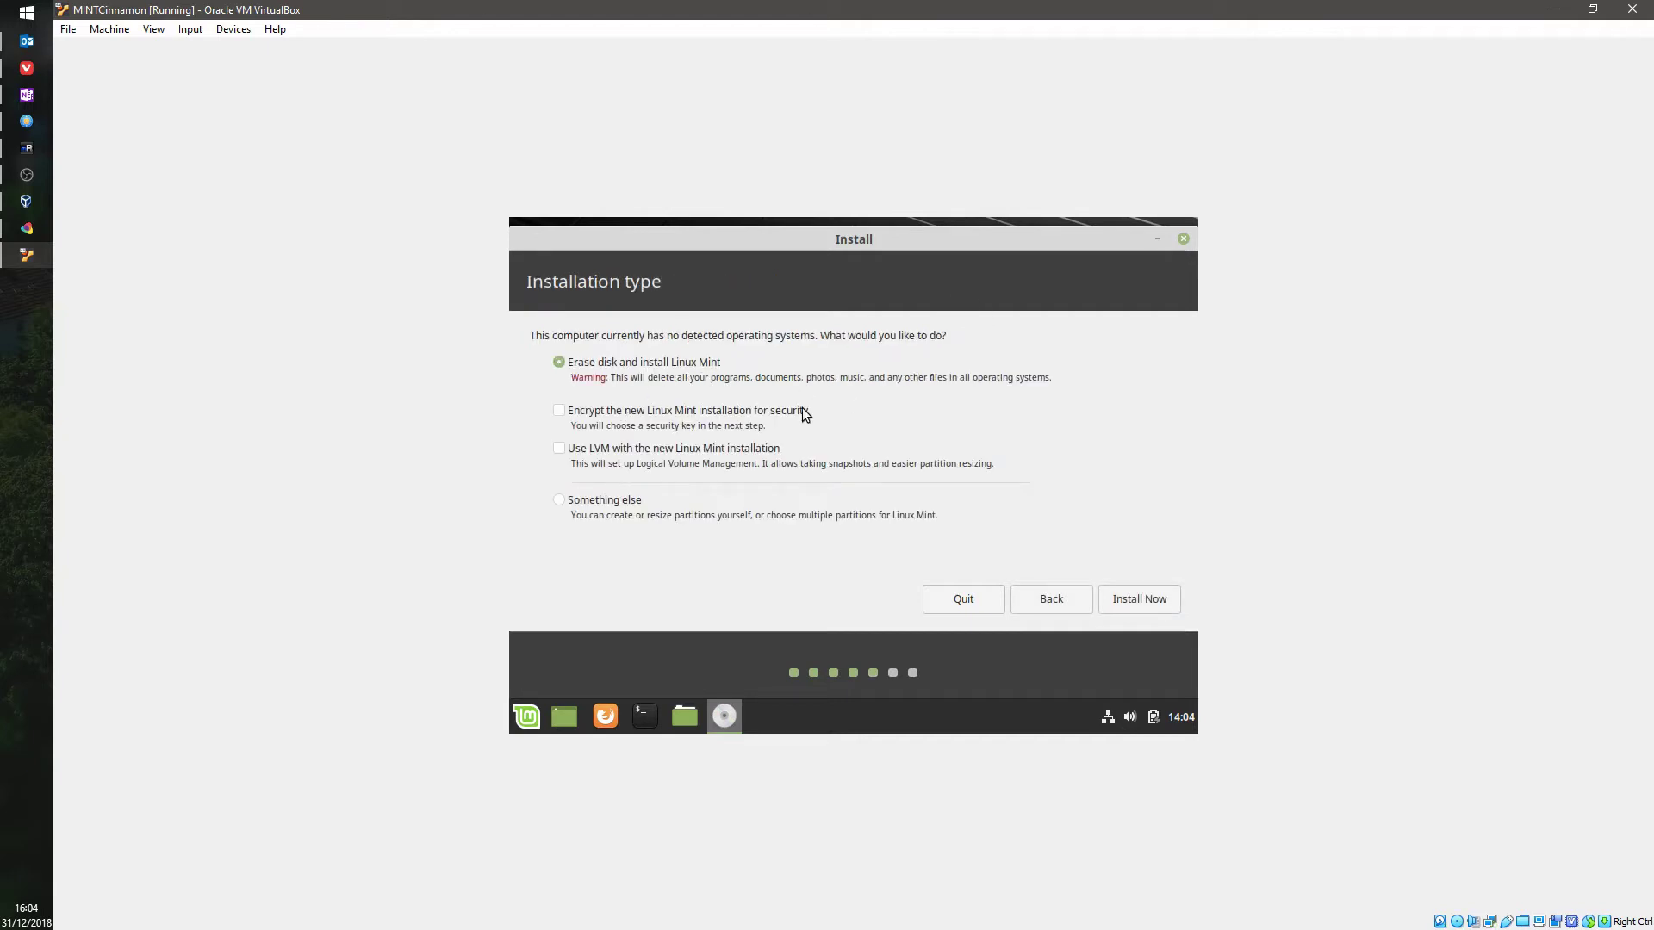
left_click(1142, 596)
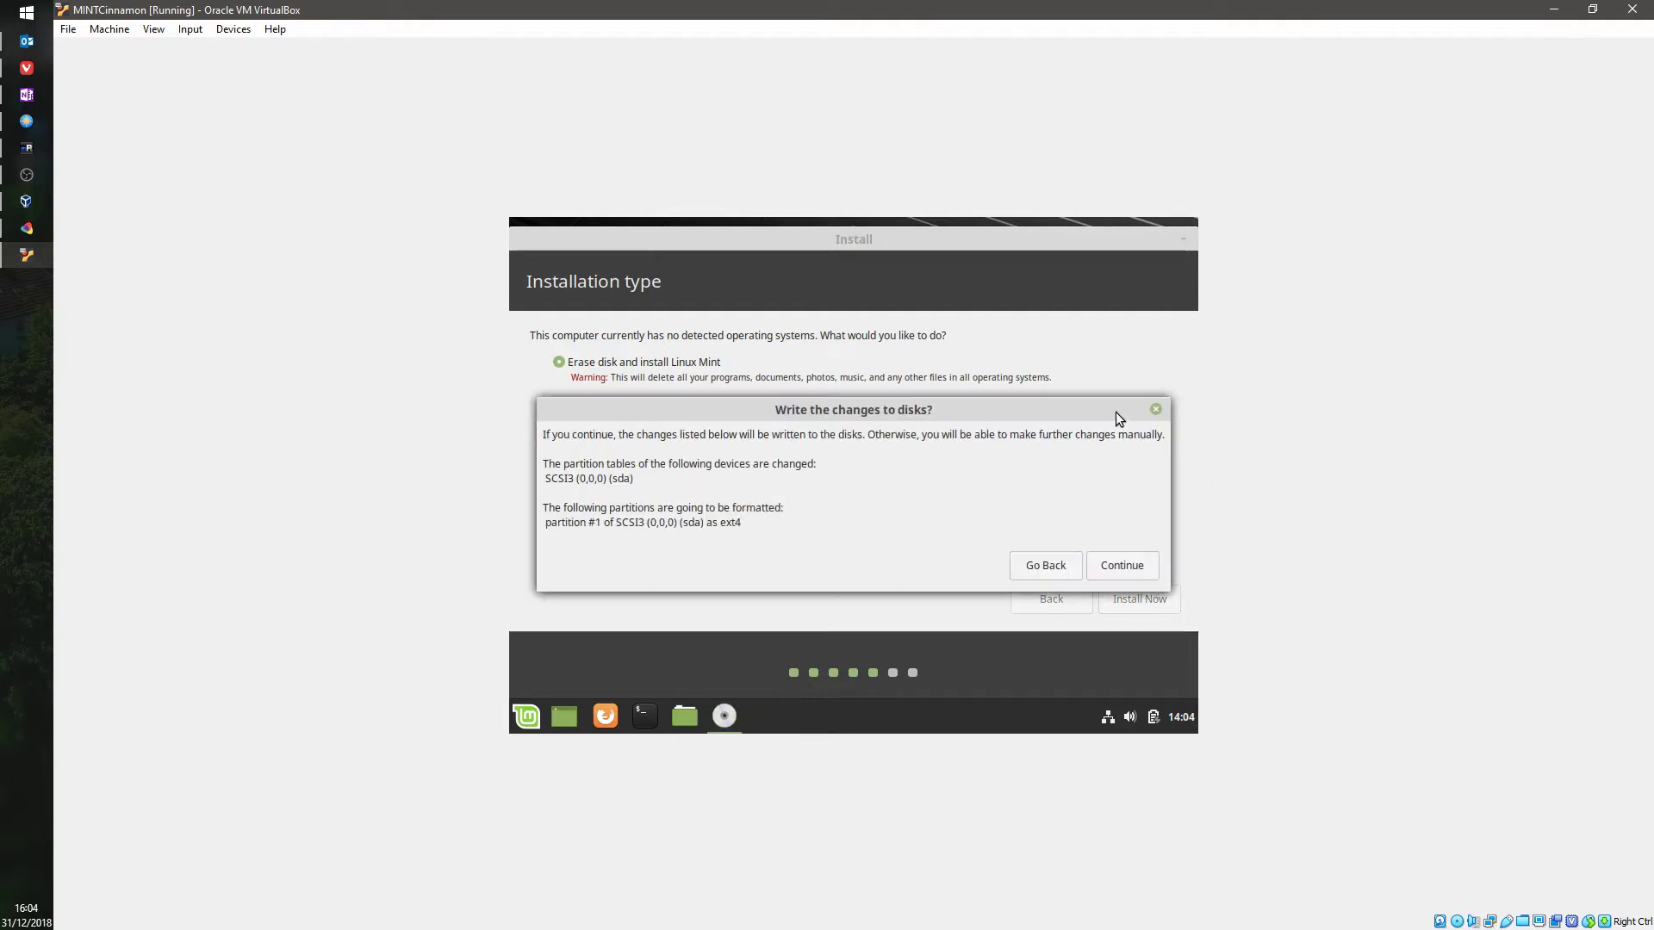
left_click(1121, 566)
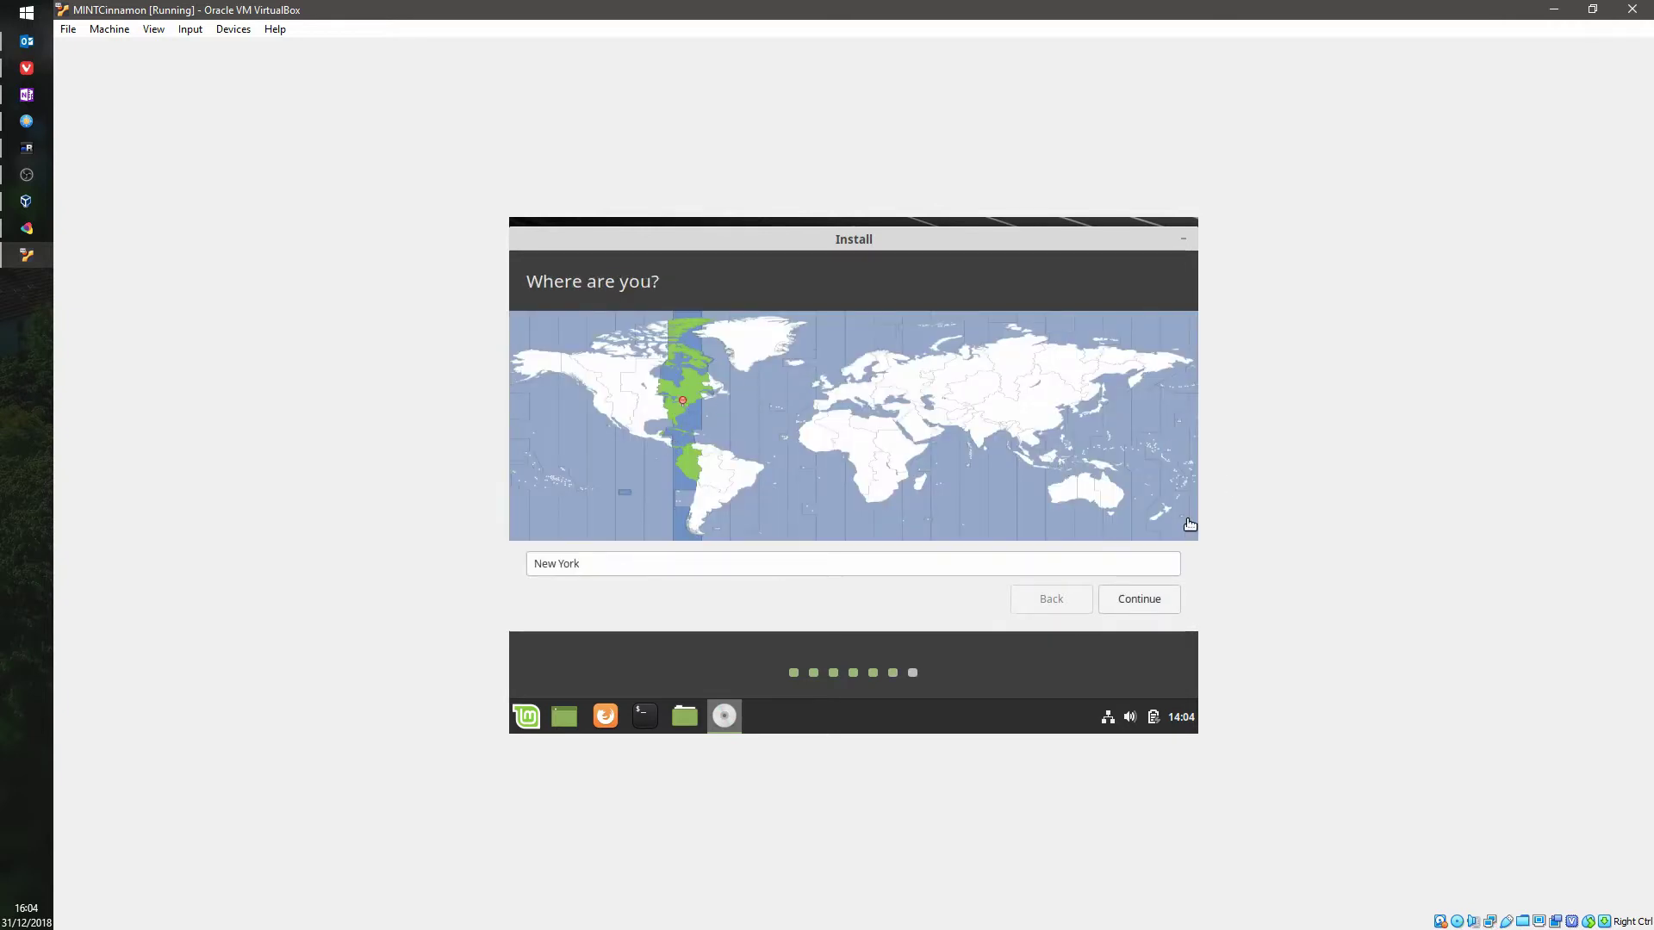
Step: Keep the New York time zone, then enter the account name, username and password with automatic login
left_click(1149, 599)
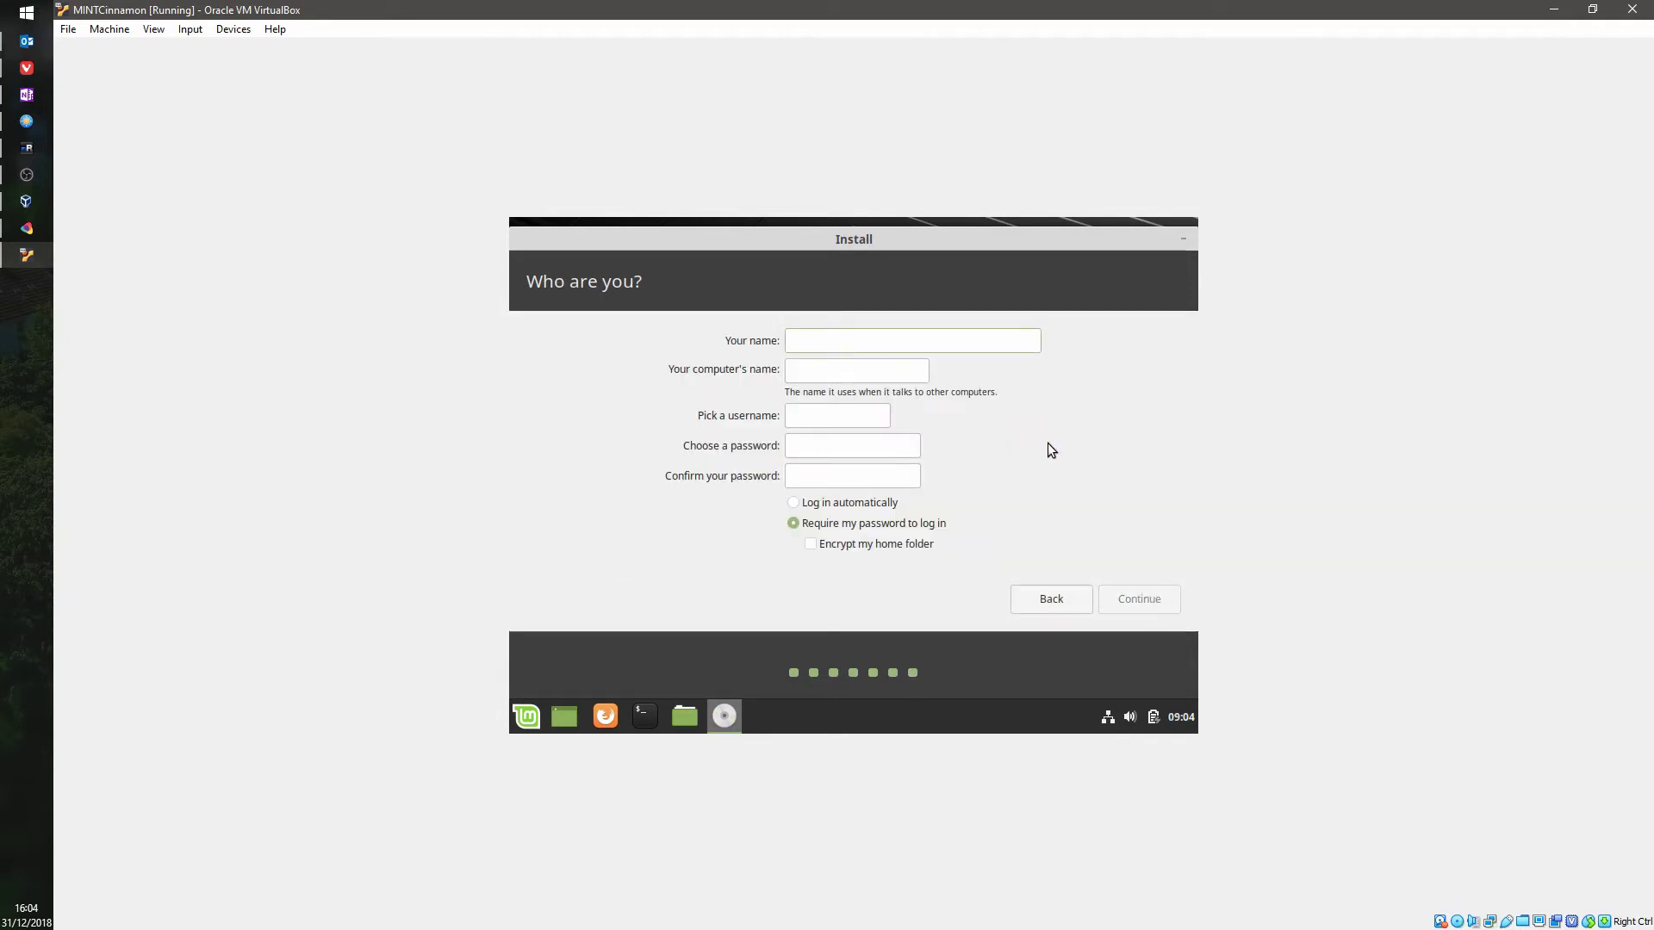
type("al")
type("p")
key("Tab")
key("Tab")
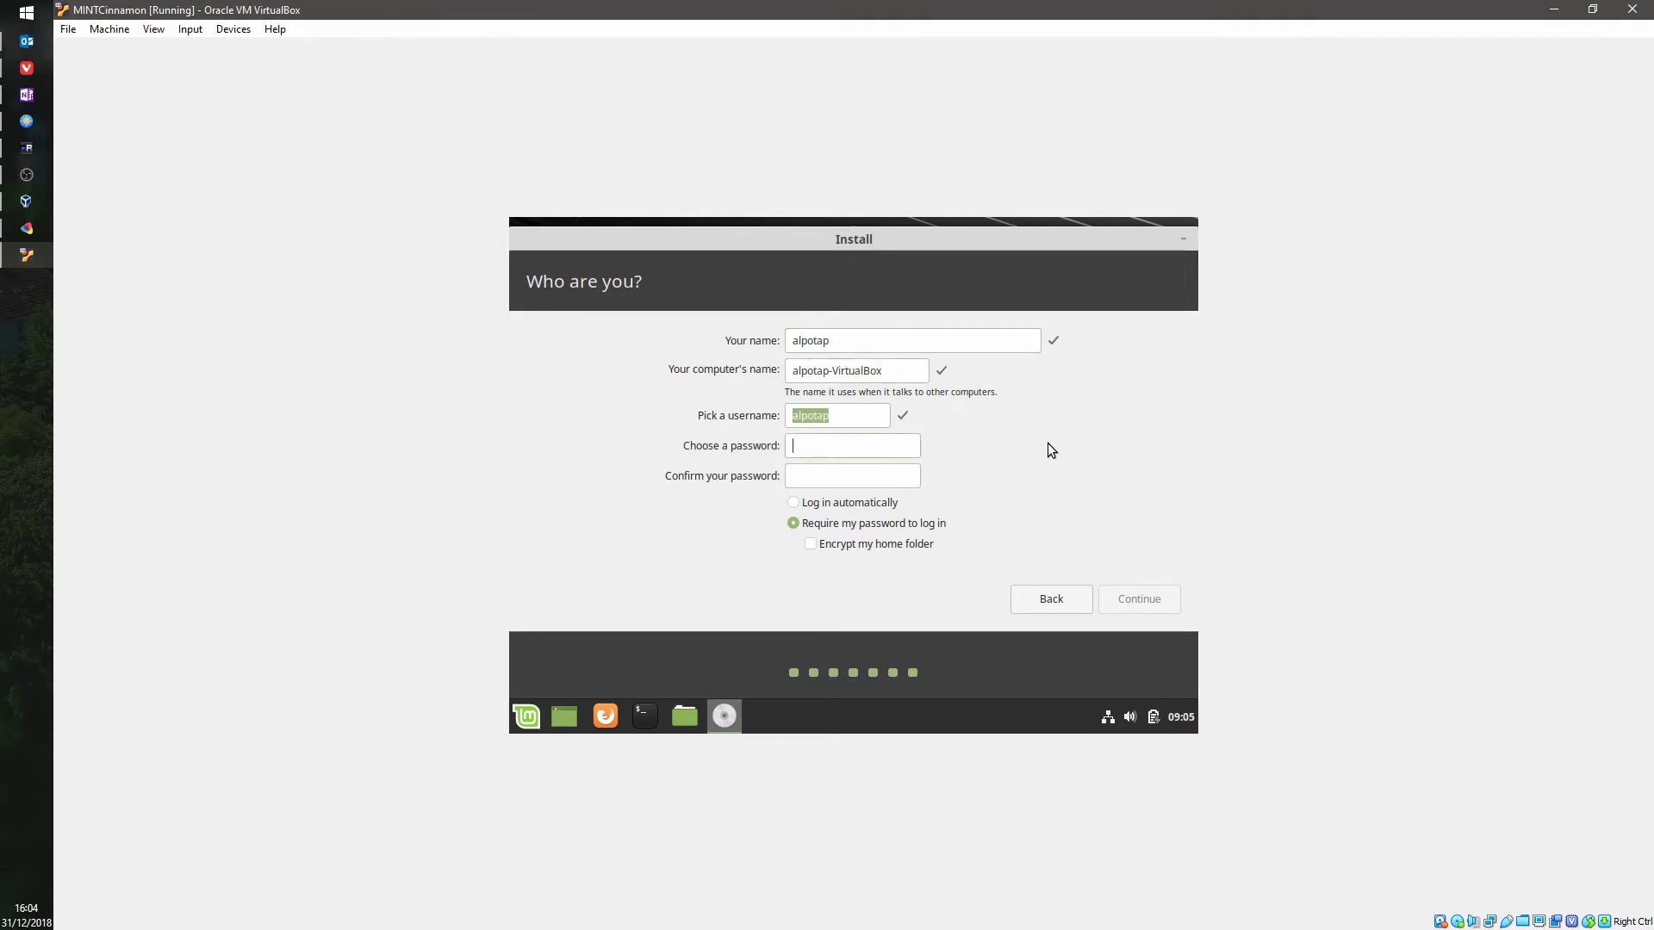
type("12")
key("BackSpace")
key("BackSpace")
type("1234567812345678")
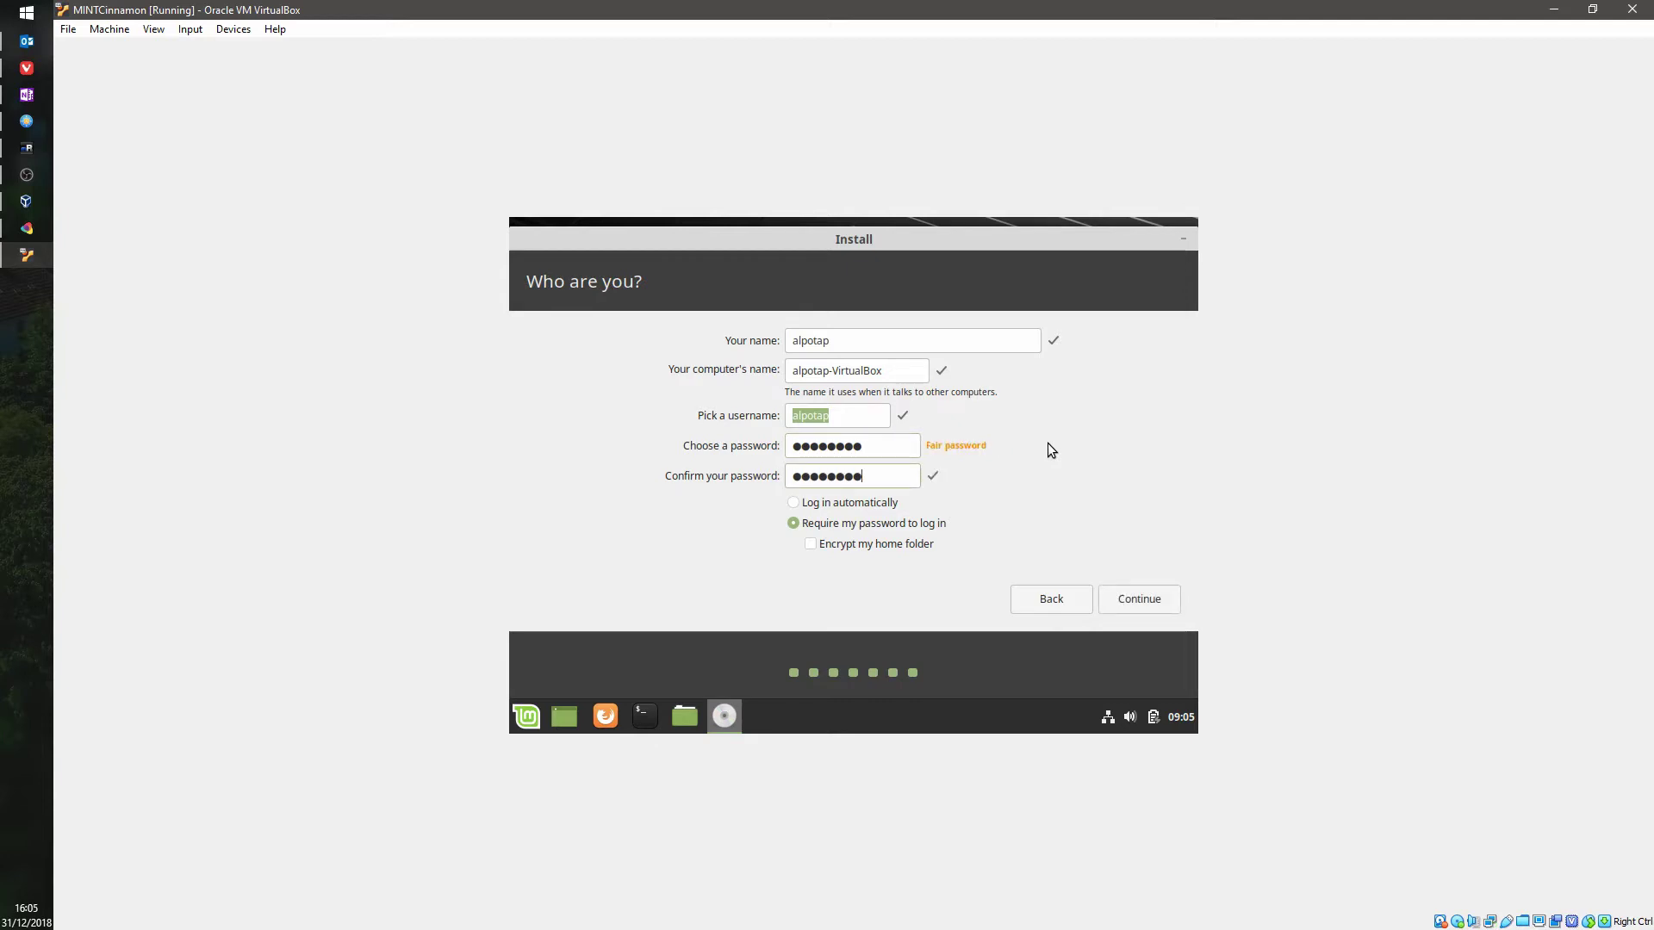
left_click(894, 507)
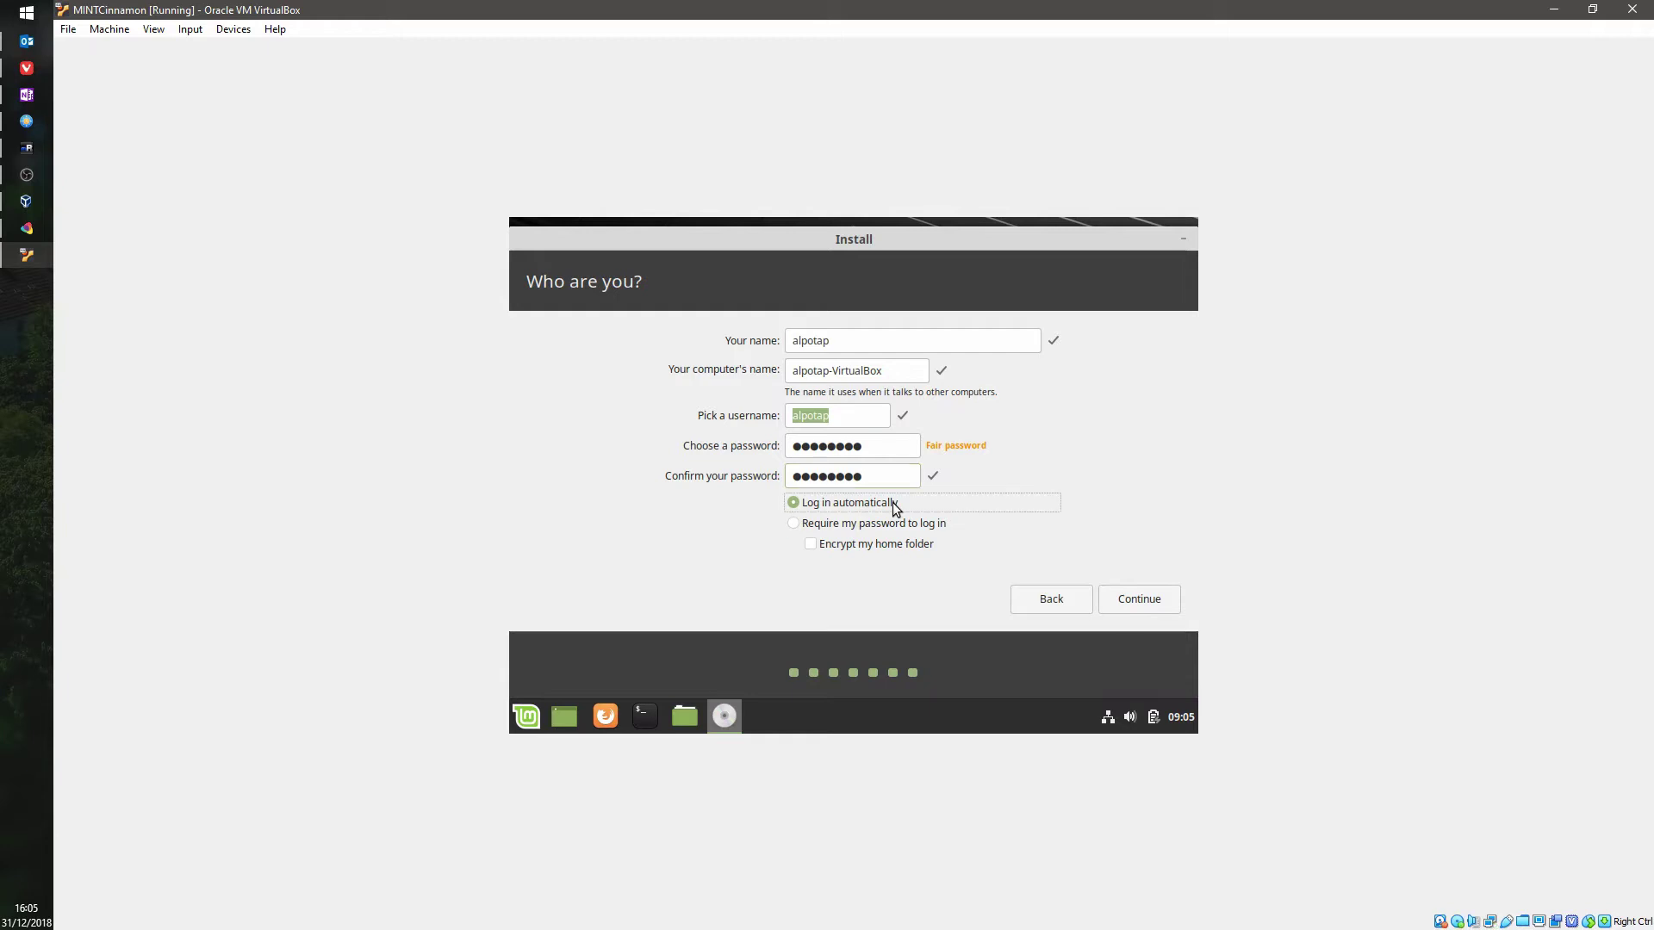
left_click(1130, 603)
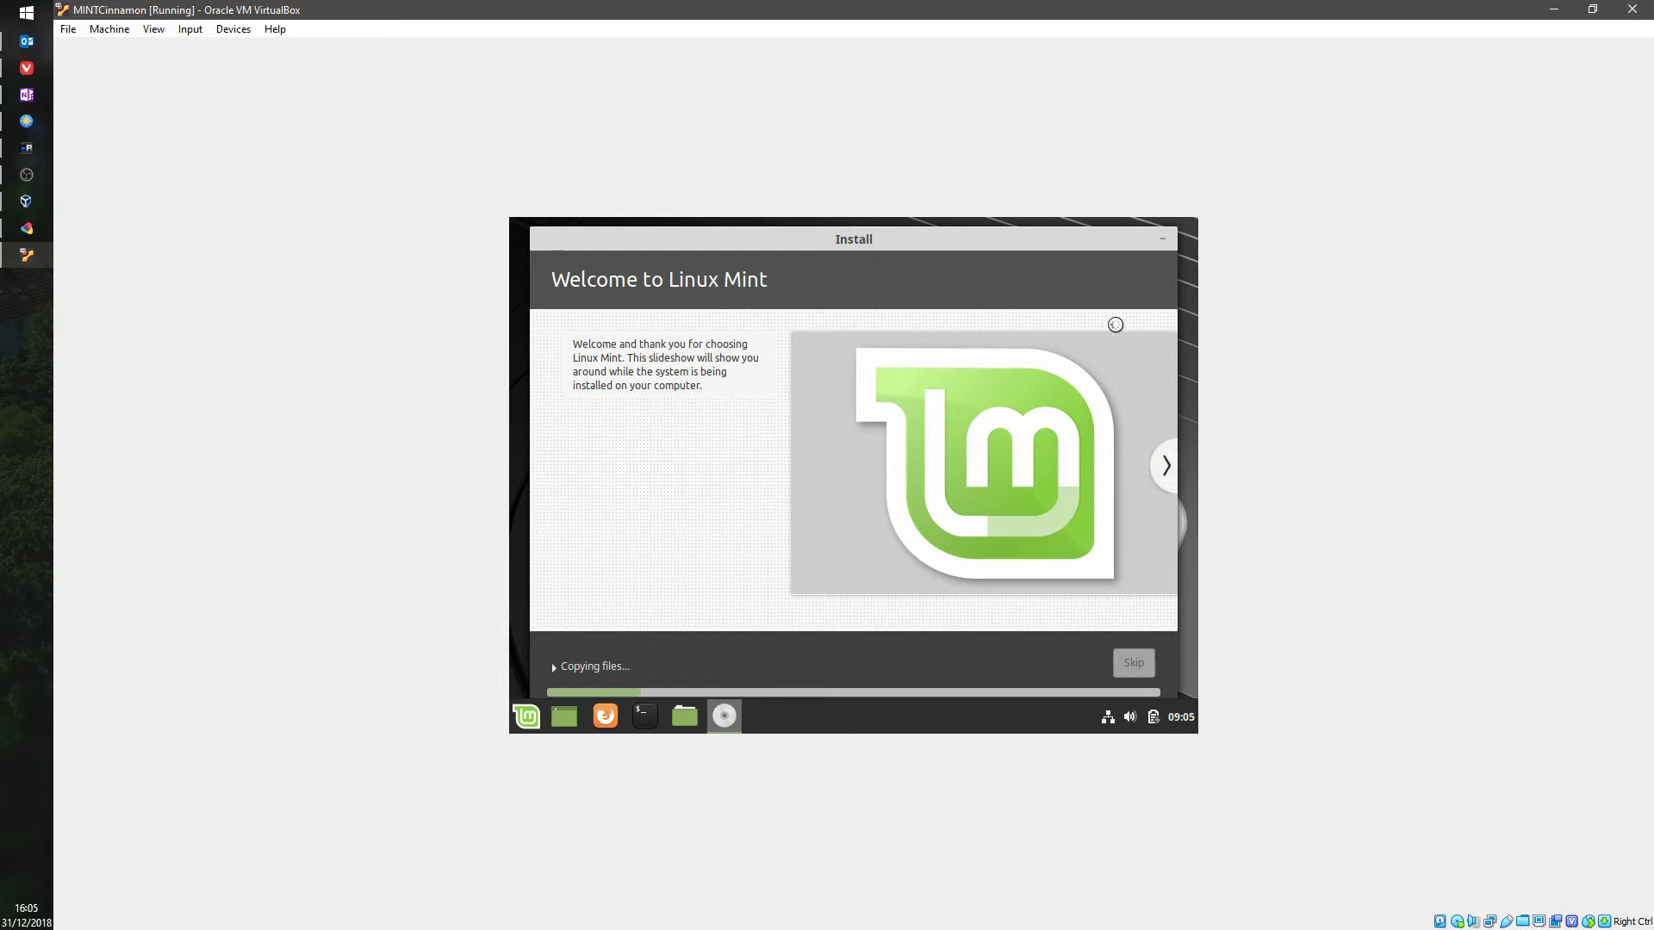
Step: Advance the Welcome to Linux Mint slideshow through several slides while files copy
left_click(1167, 471)
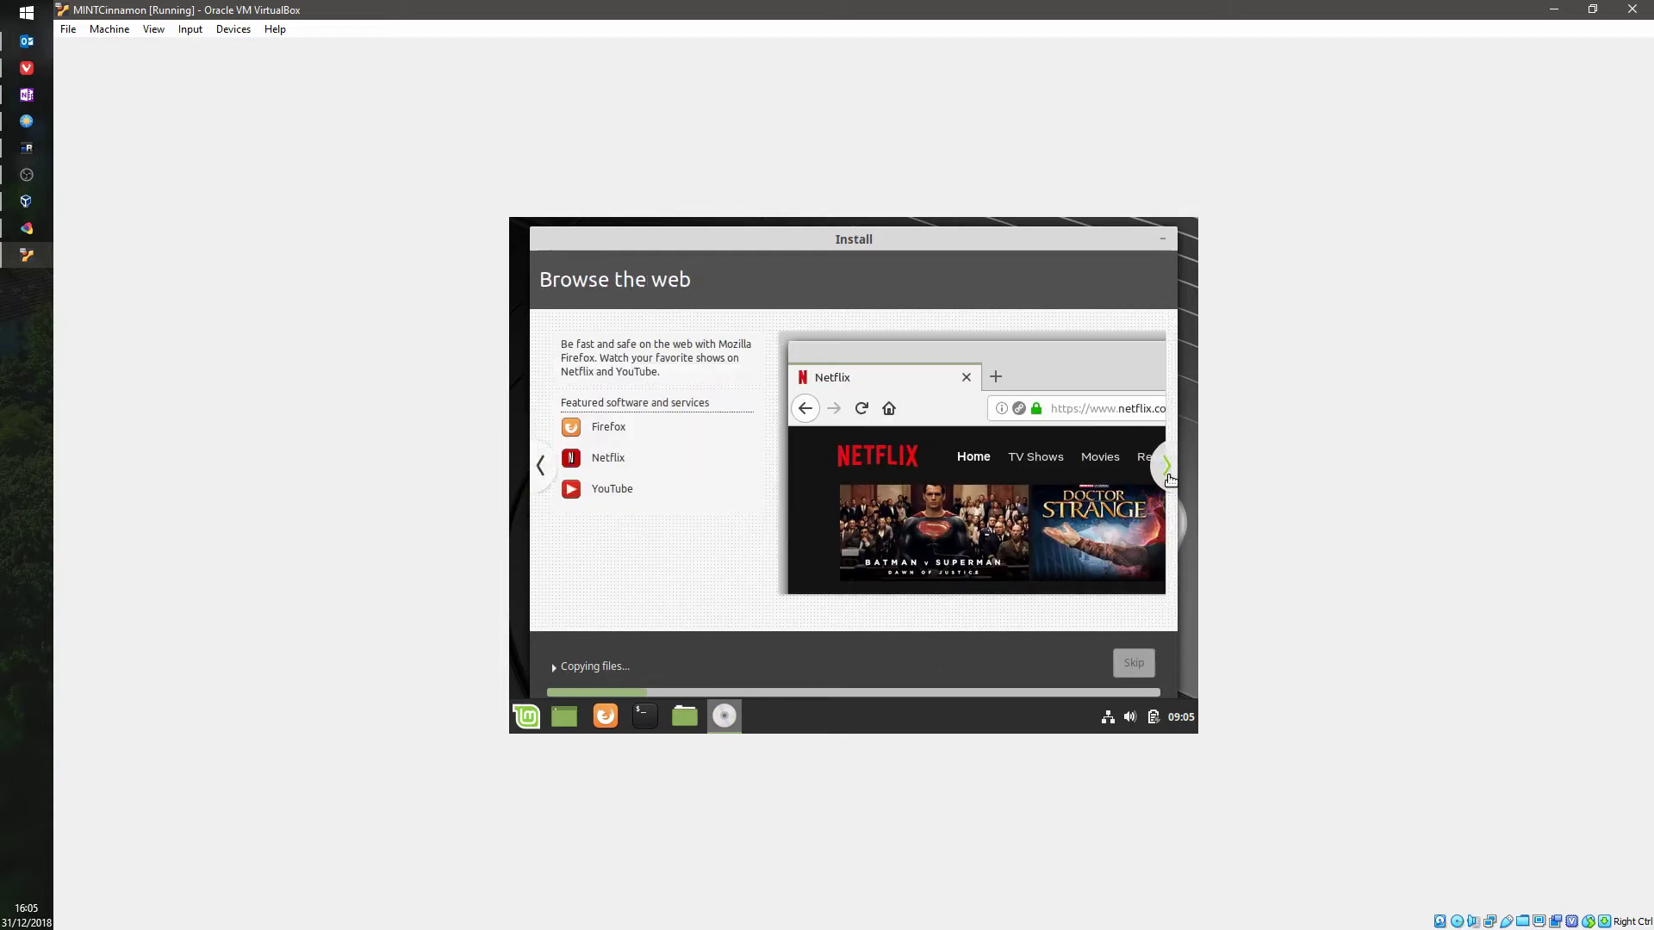
left_click(1167, 469)
left_click(1167, 469)
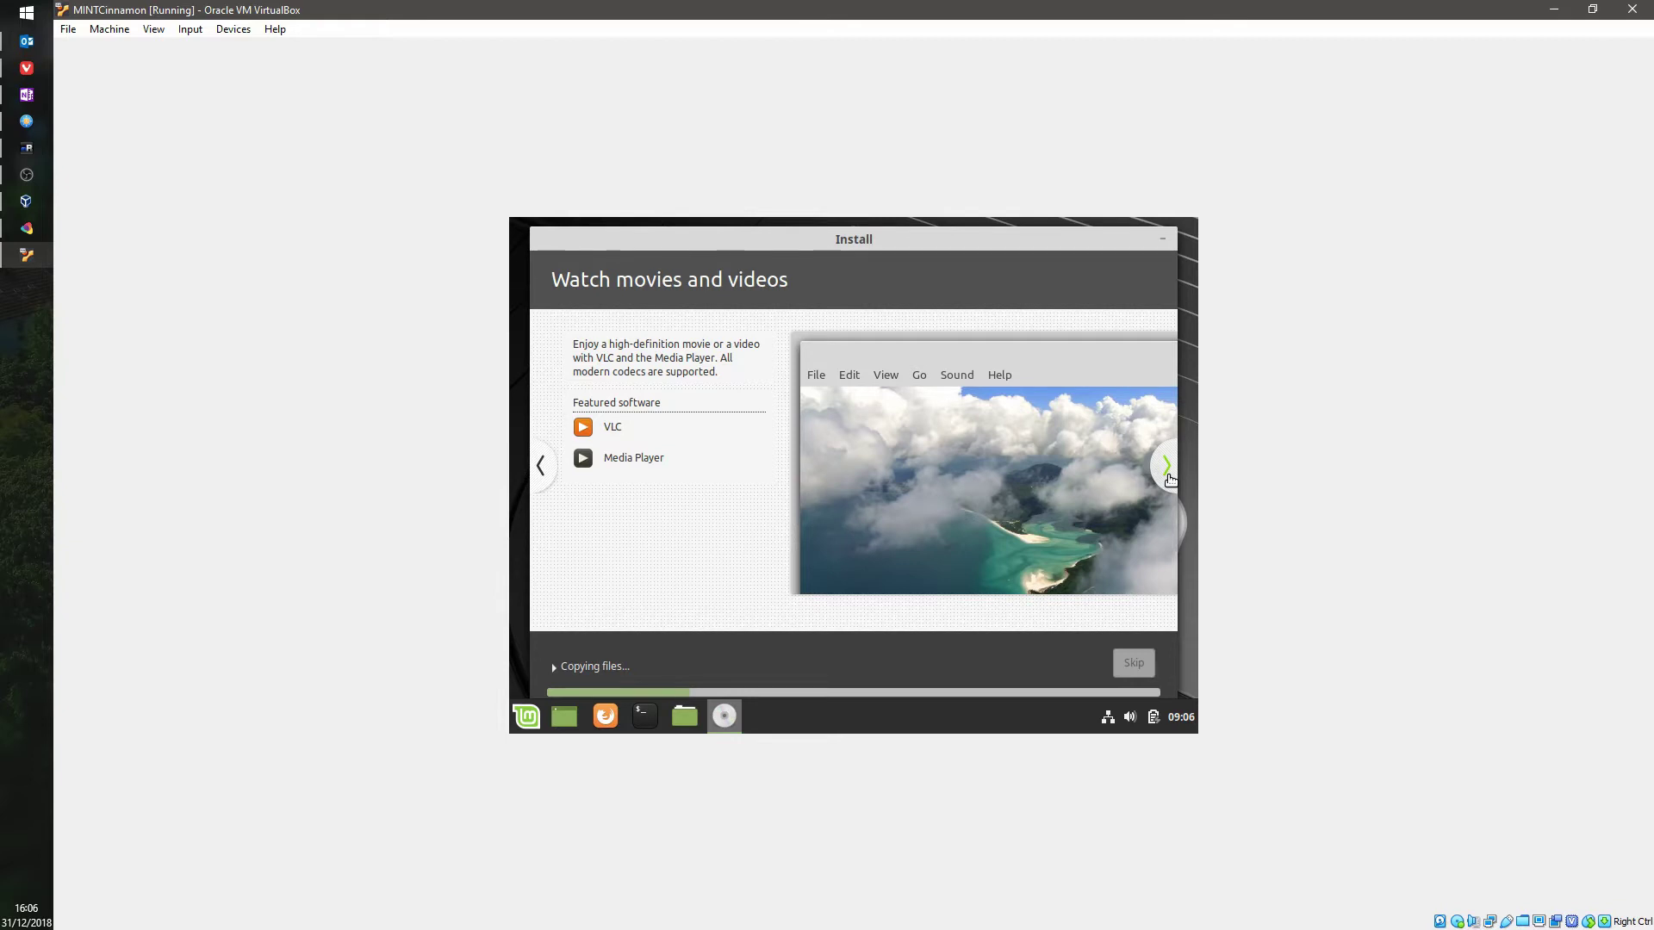
left_click(1168, 475)
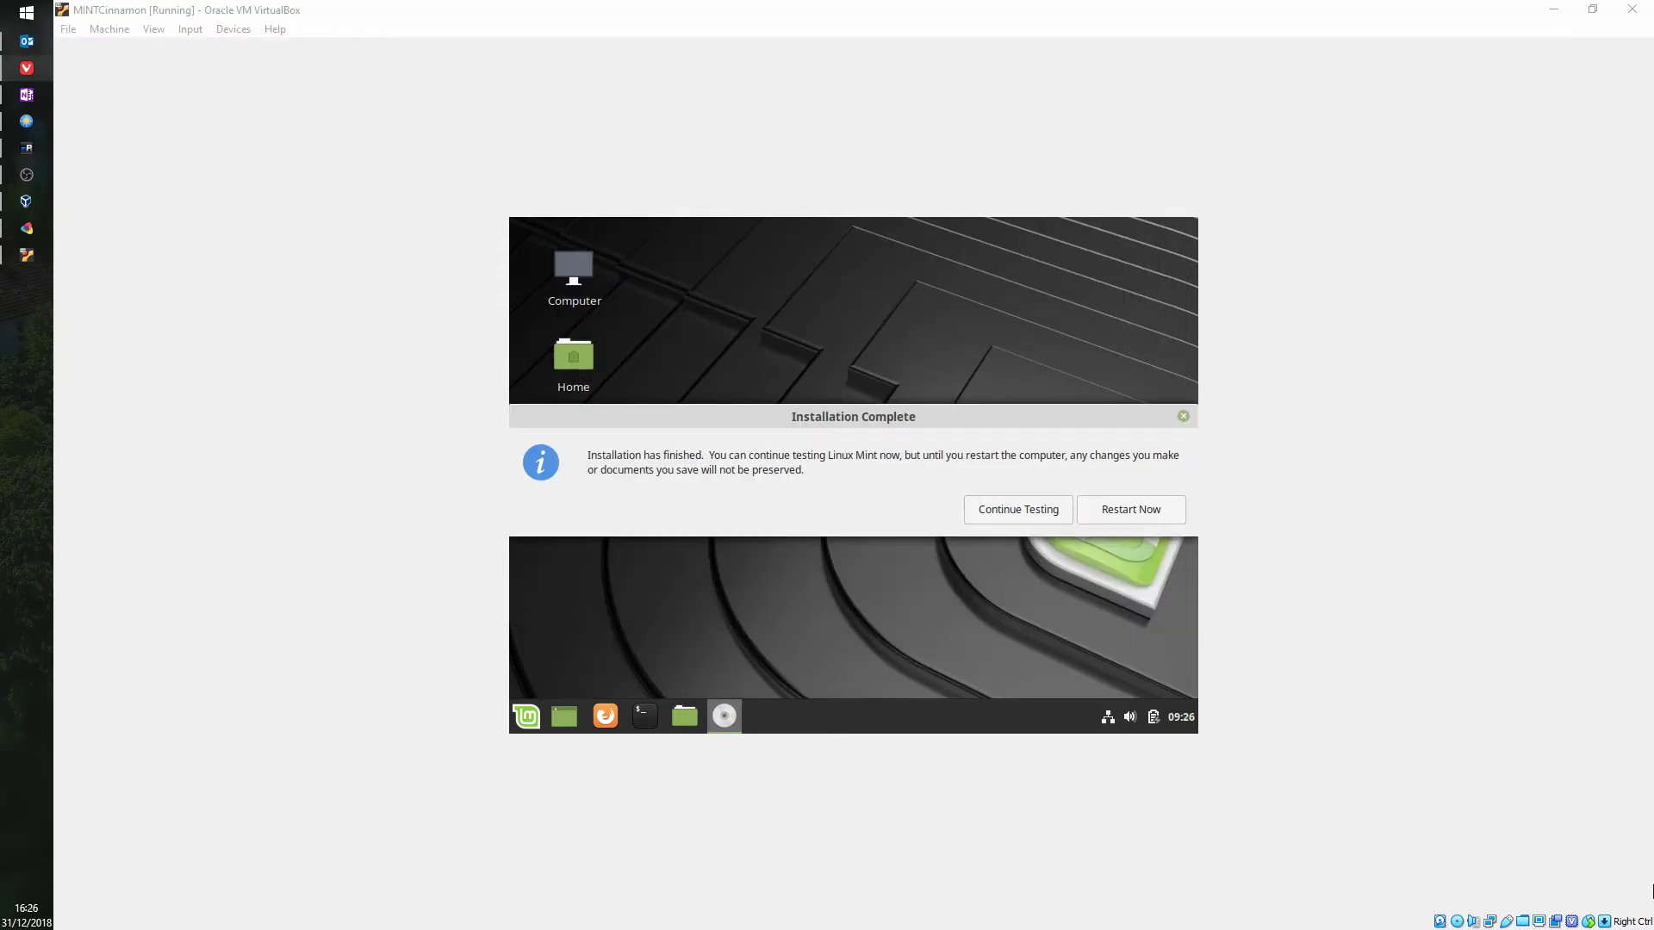
Step: Choose Restart Now, eject the Linux Mint ISO via Devices > Optical Drives, and press Enter to reboot
left_click(1273, 540)
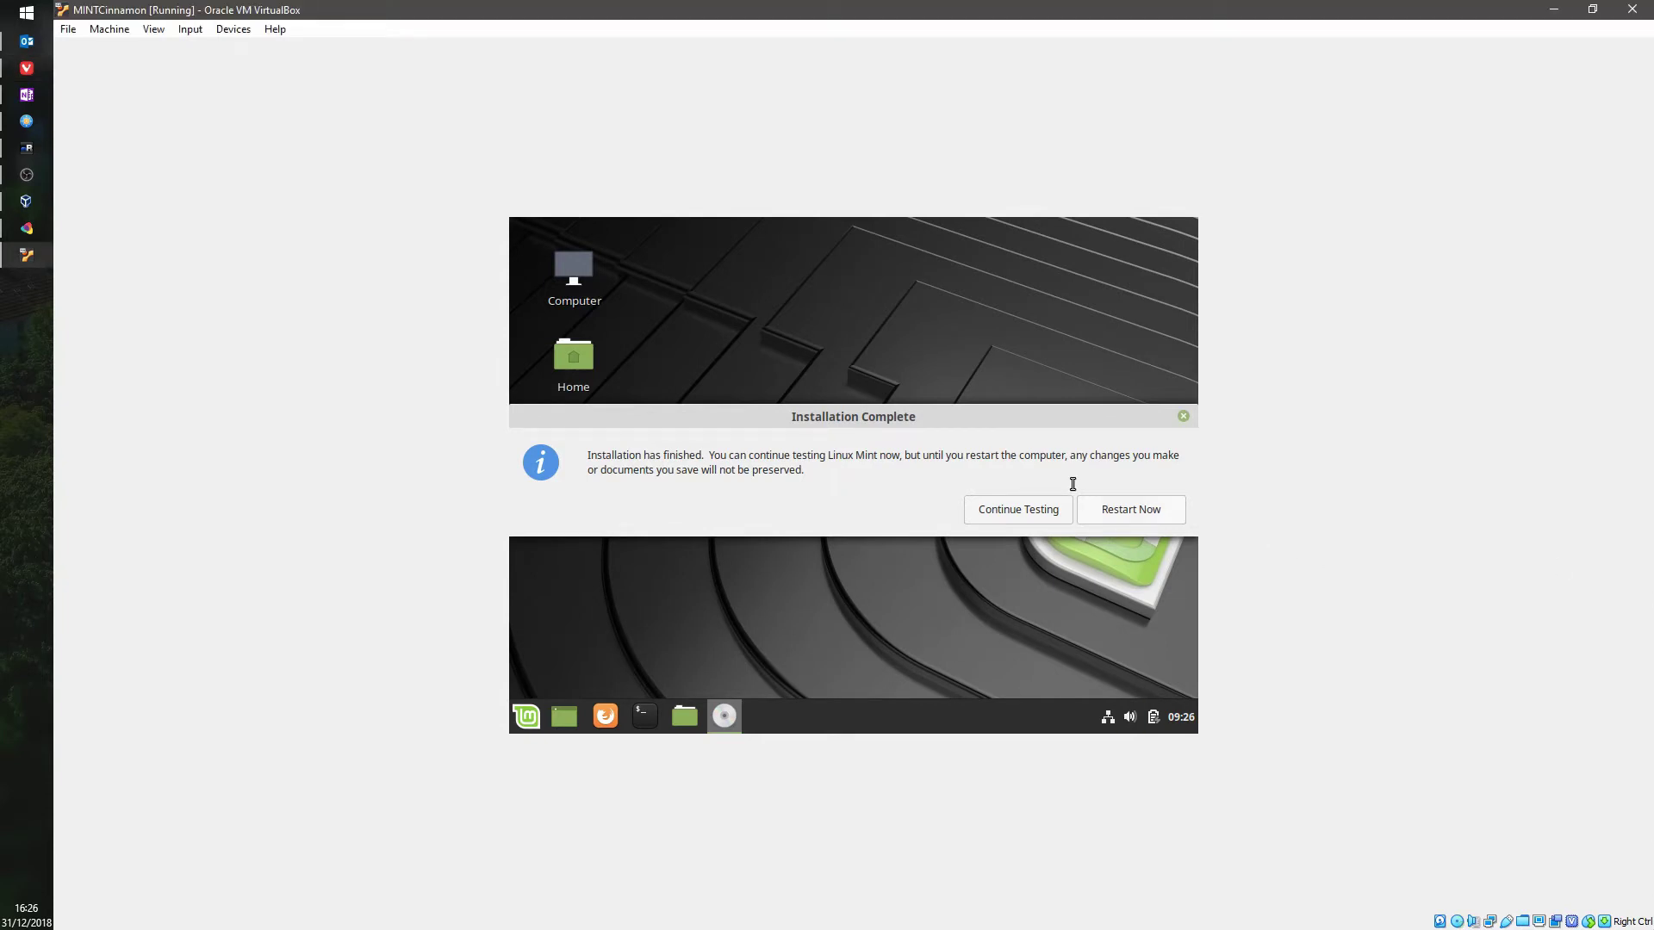
left_click(1111, 506)
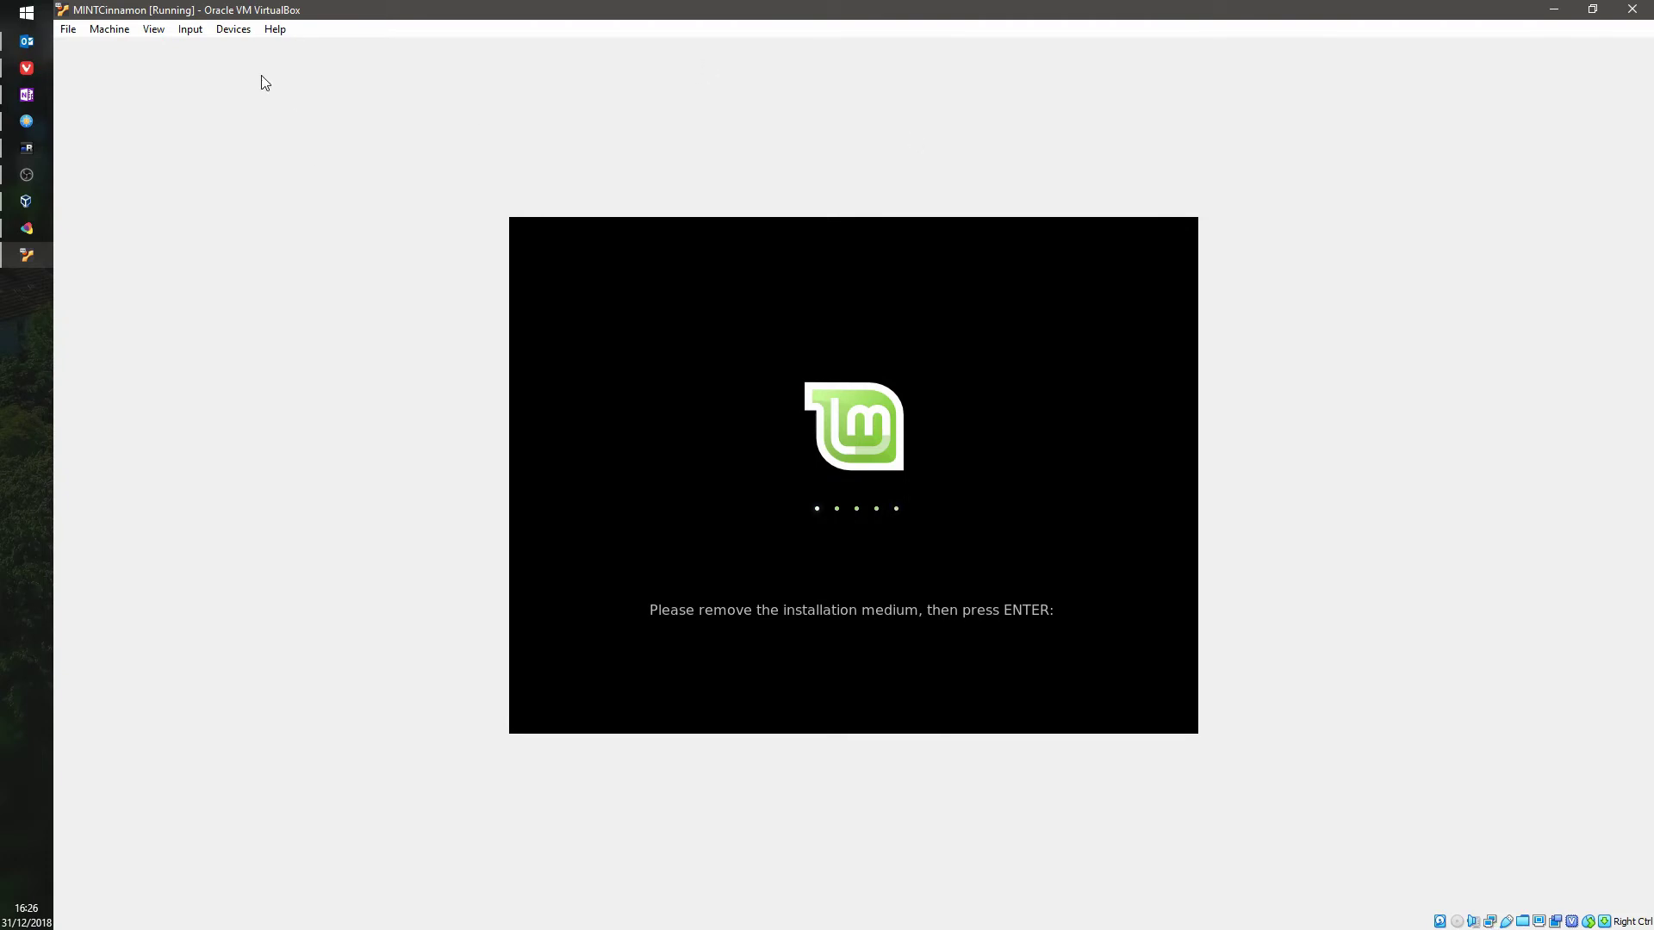
left_click(236, 36)
mouse_move(338, 44)
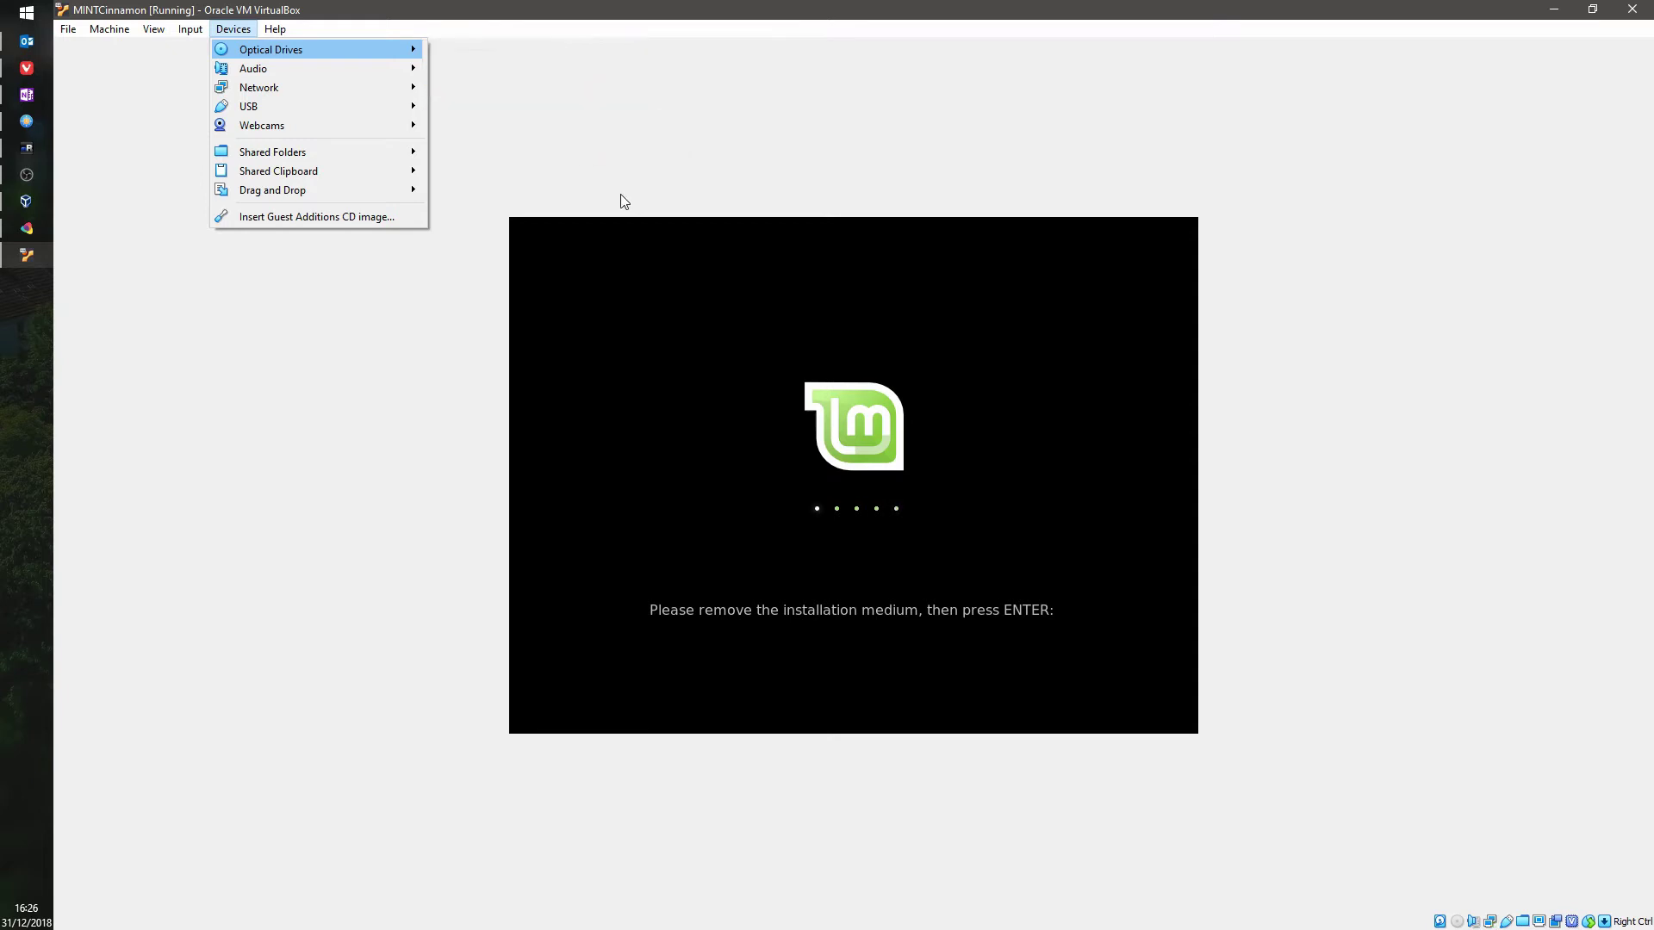
mouse_move(282, 47)
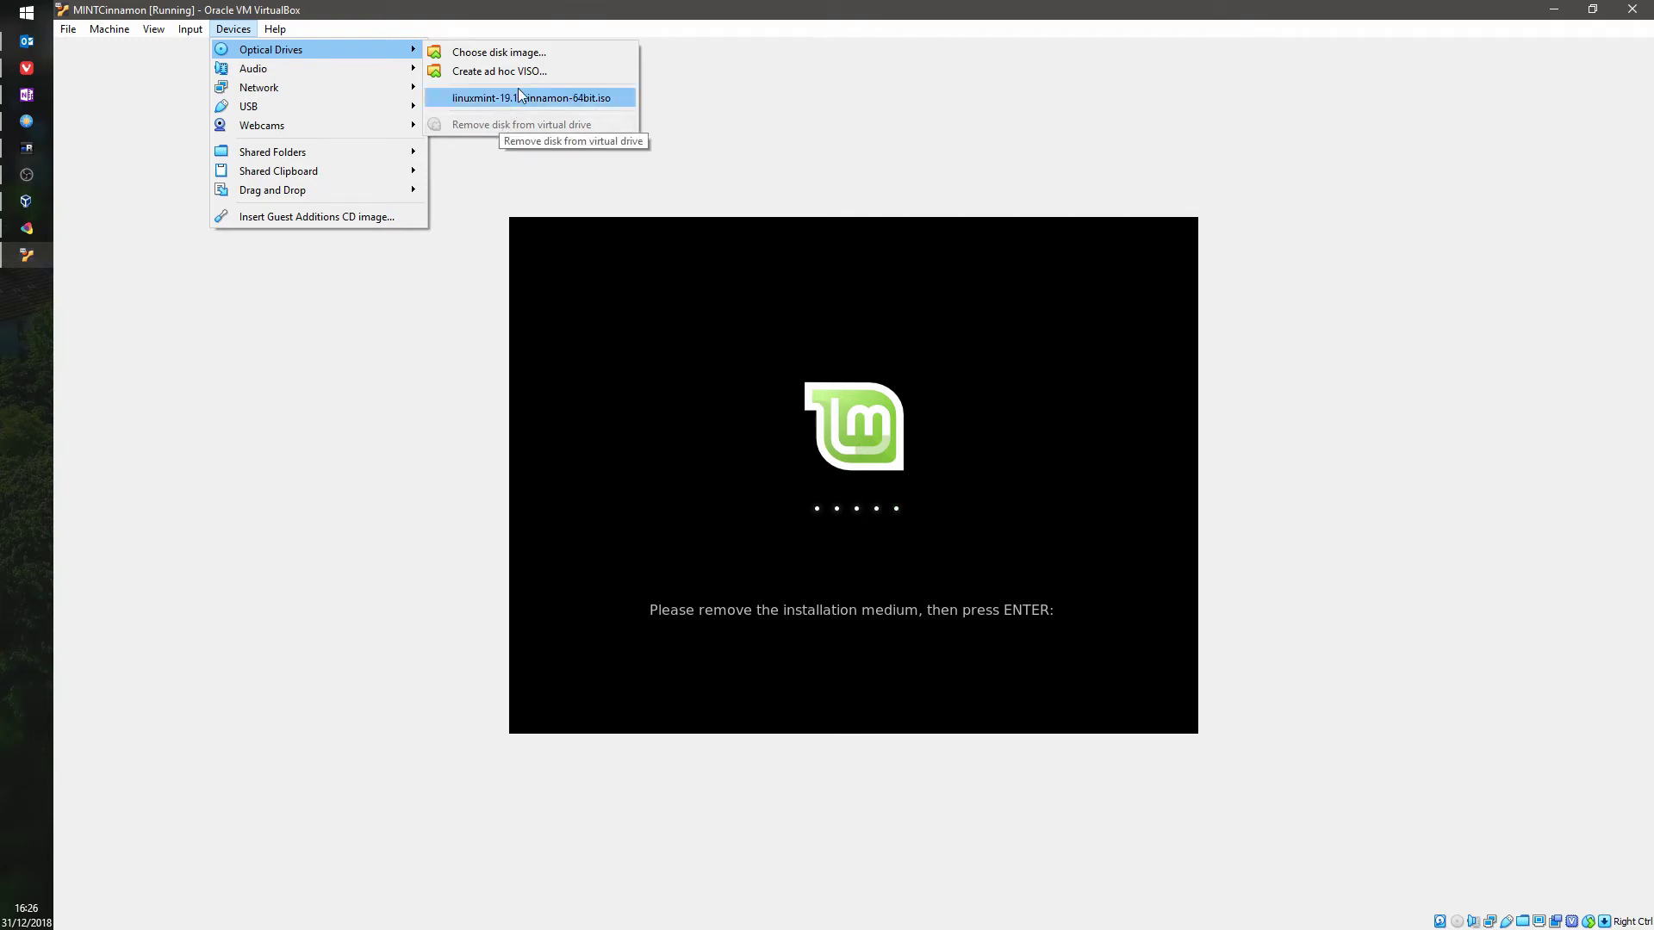
left_click(969, 375)
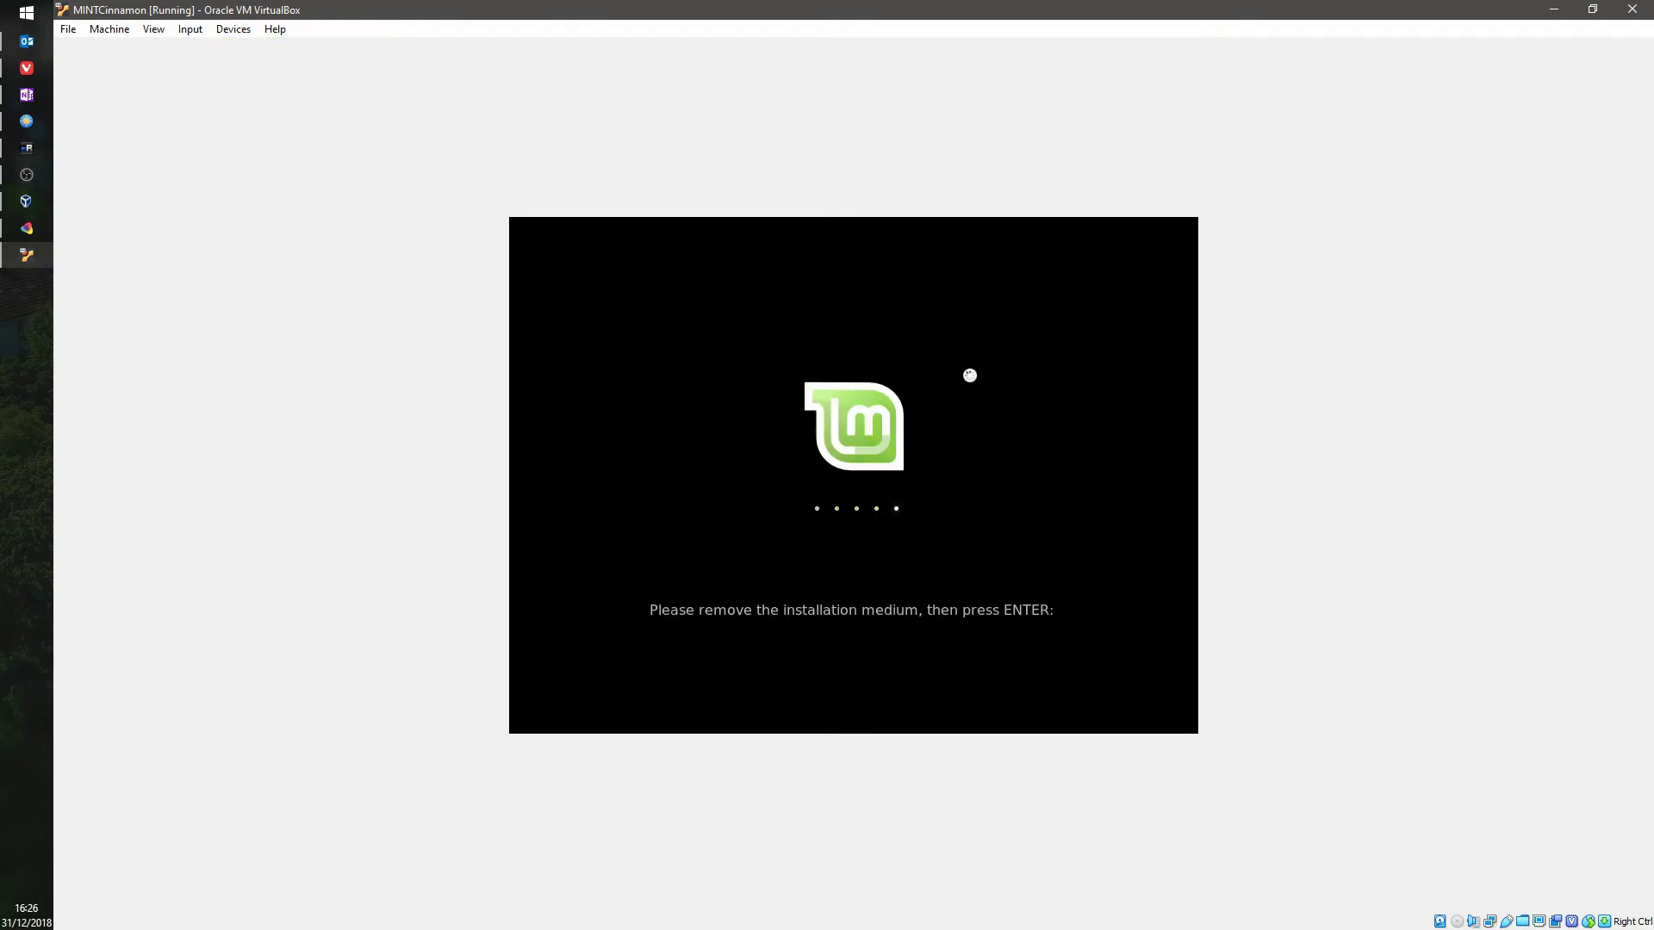
key("Return")
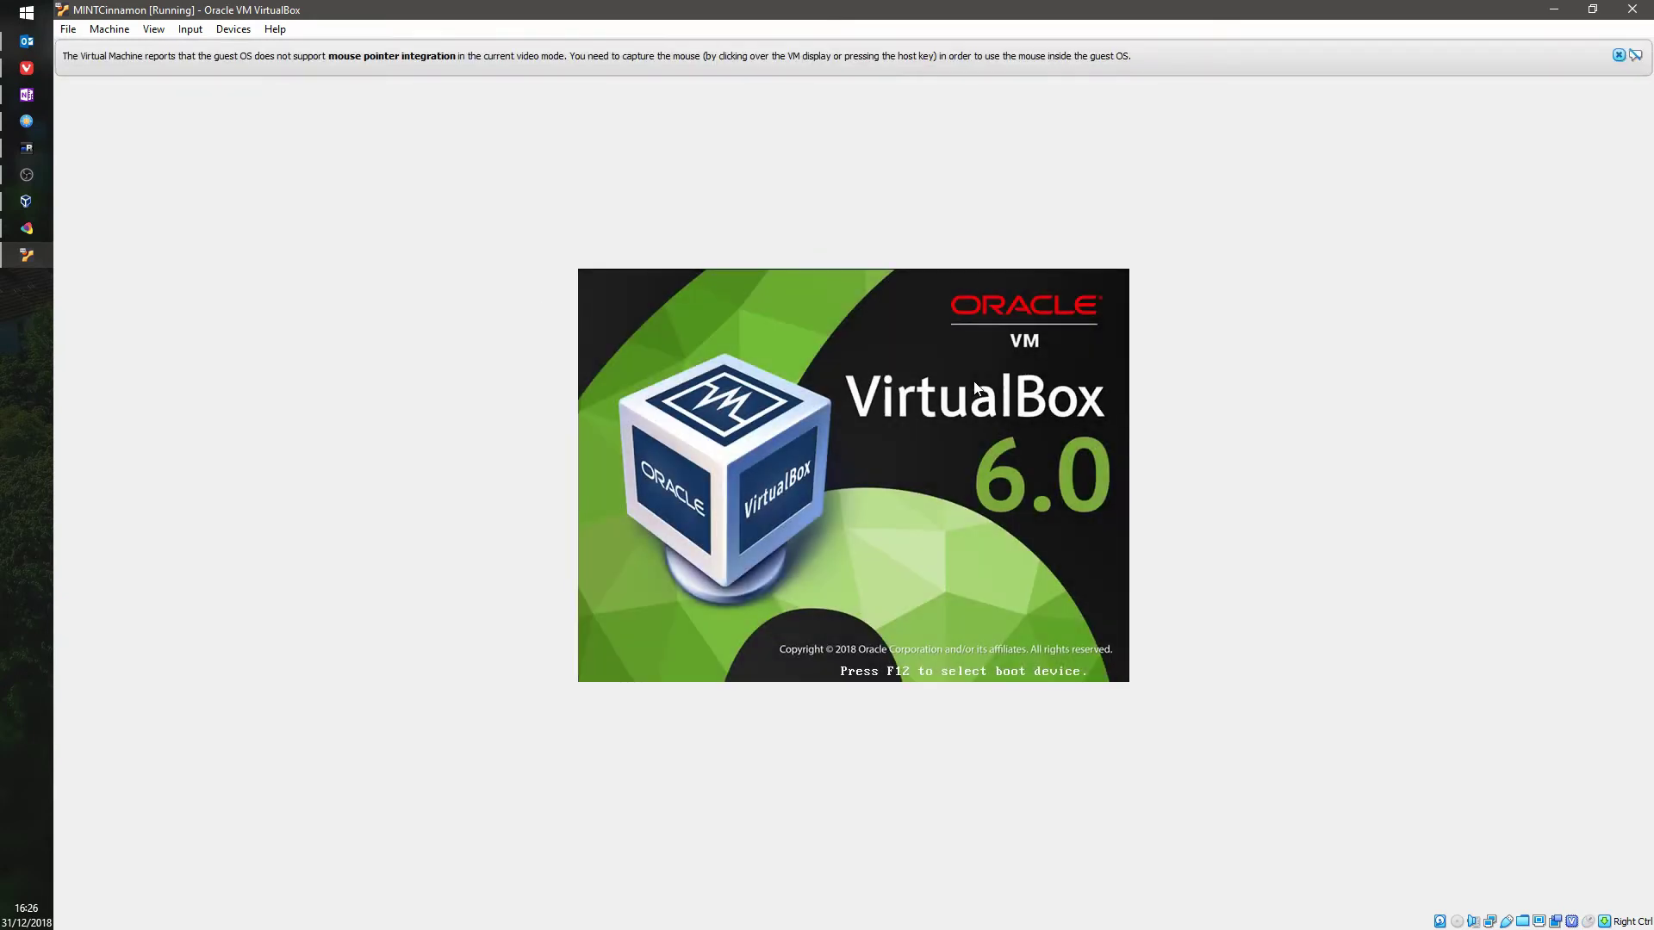